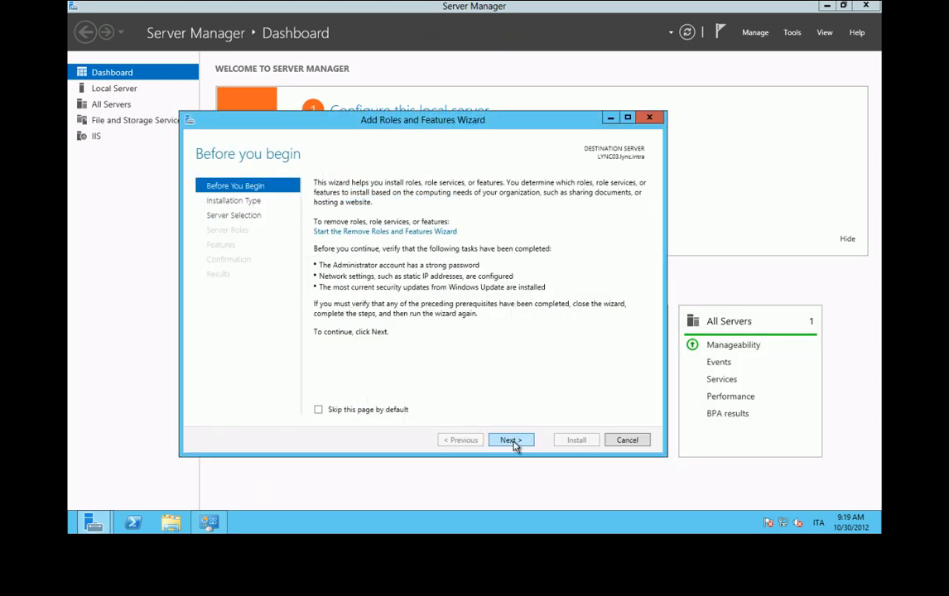
- Select the Windows Identity Foundation 3.5 feature for installation on the local server, without adding any server roles
click(512, 444)
click(512, 443)
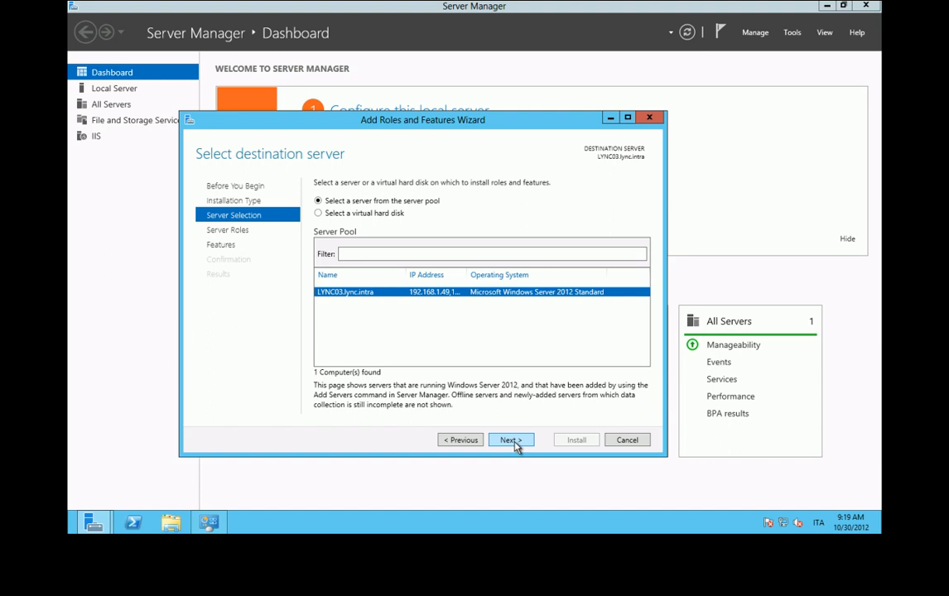
click(513, 441)
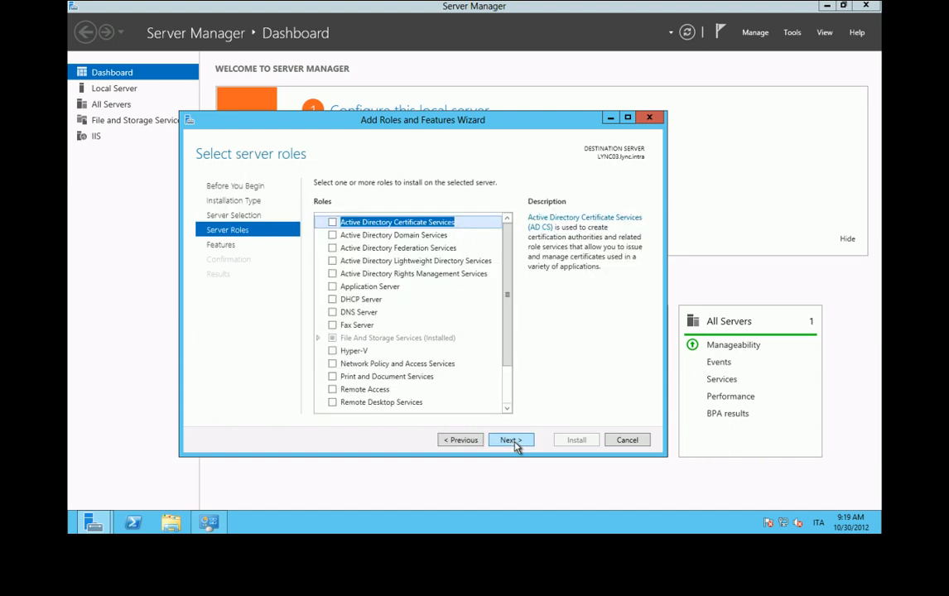
scroll(410, 348, down, 2)
click(511, 444)
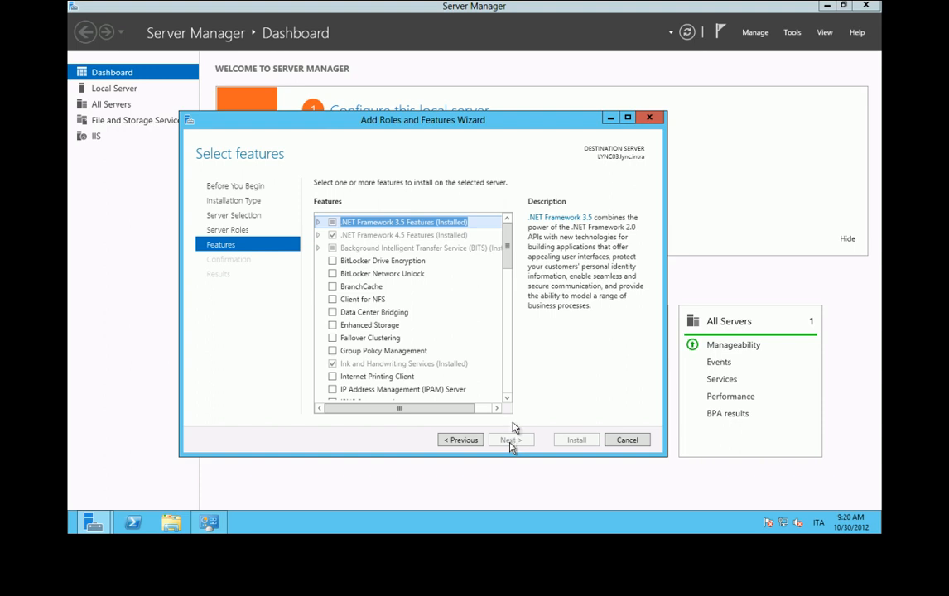
drag(508, 263, 511, 377)
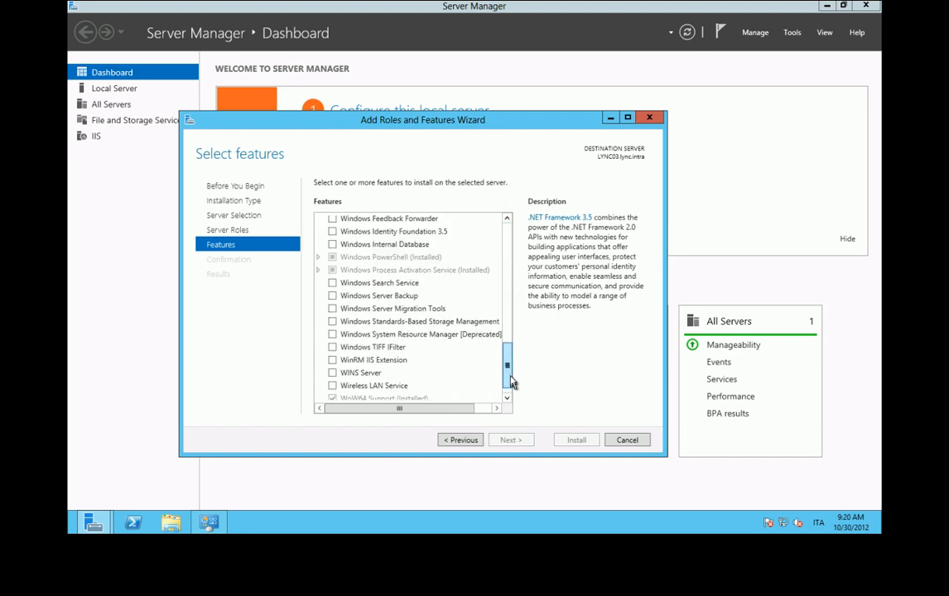
click(333, 238)
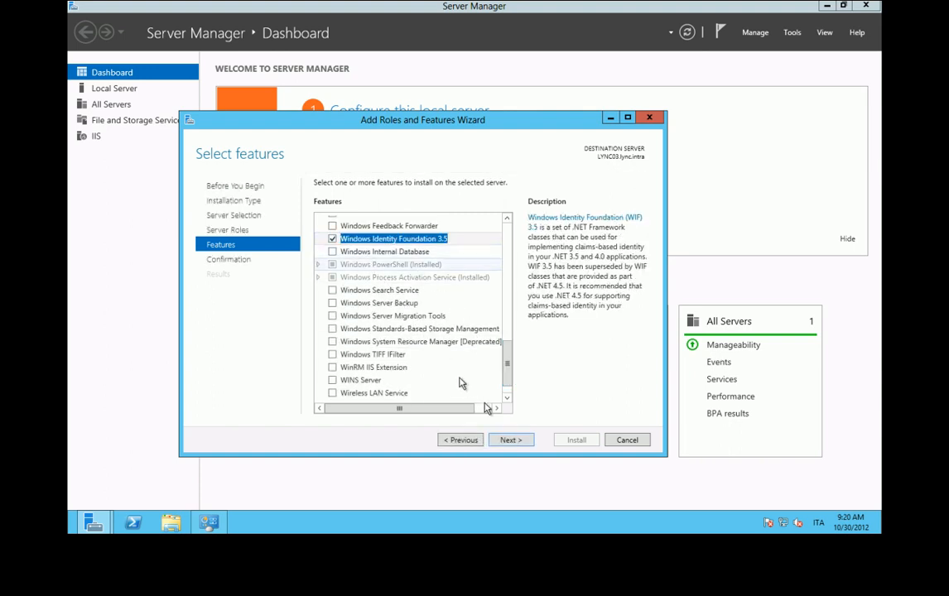
click(511, 441)
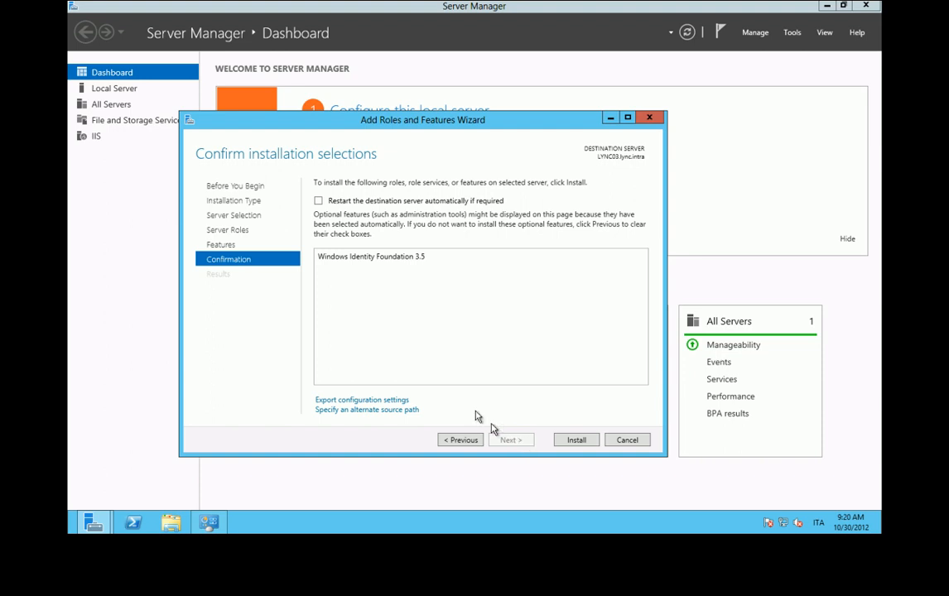
- Allow the destination server to restart automatically if required and install the selected feature
click(419, 201)
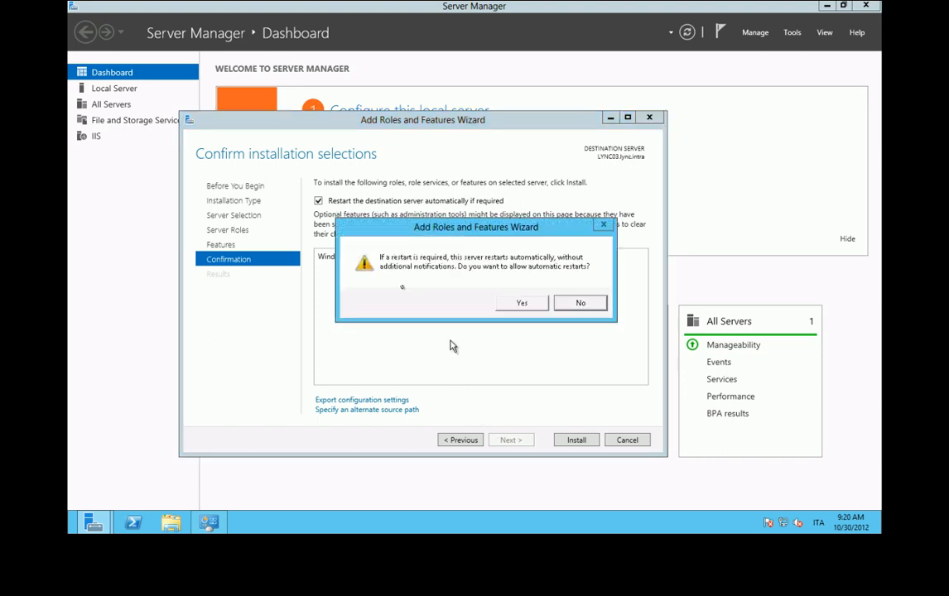
click(520, 305)
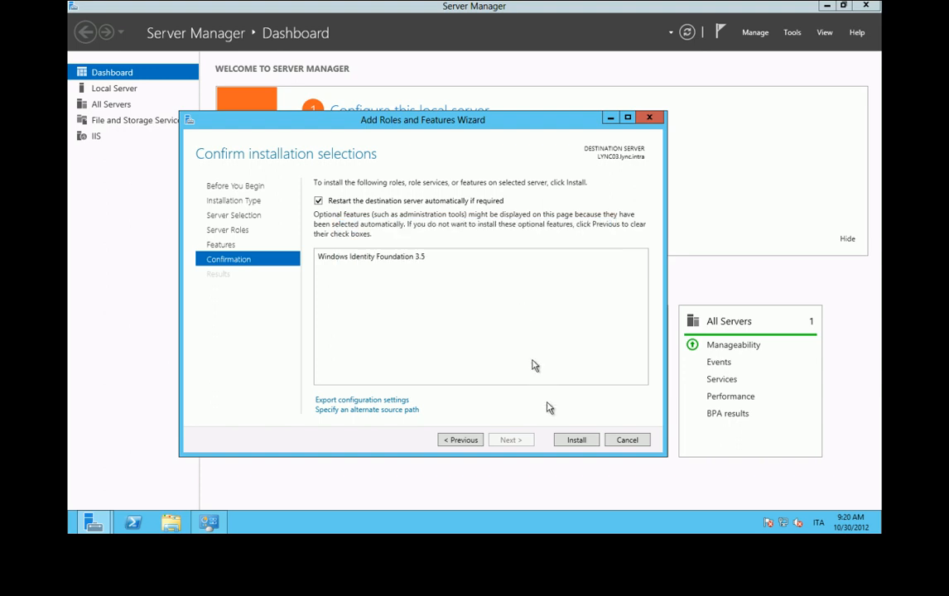
click(573, 441)
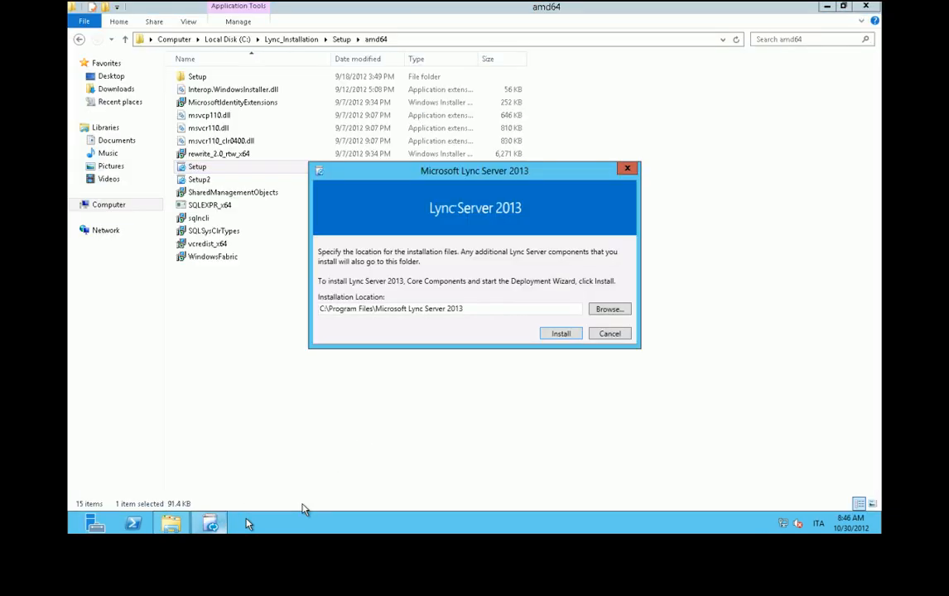
- In Lync Server 2013 setup, install the core components in the default Program Files location and accept the license agreement
click(559, 336)
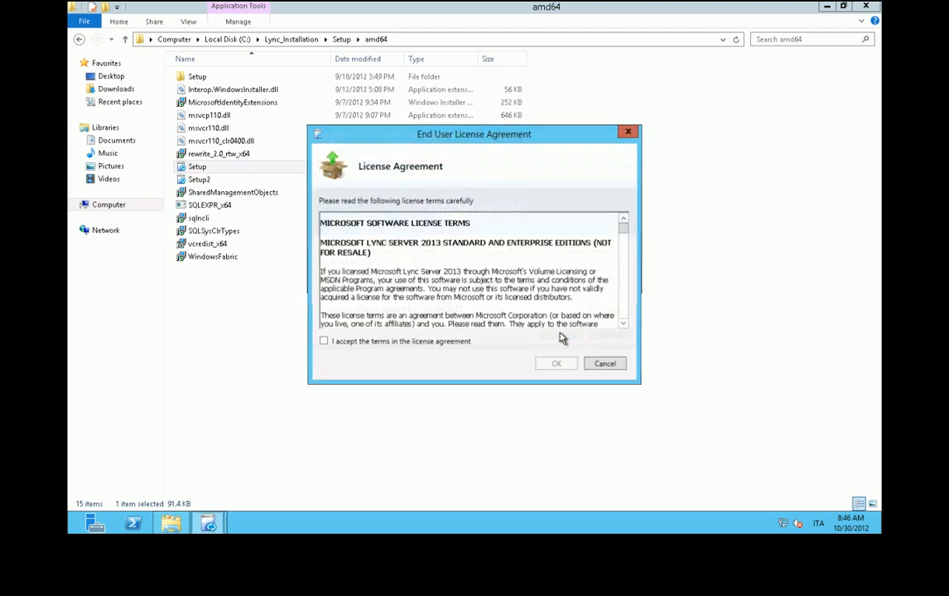
click(460, 342)
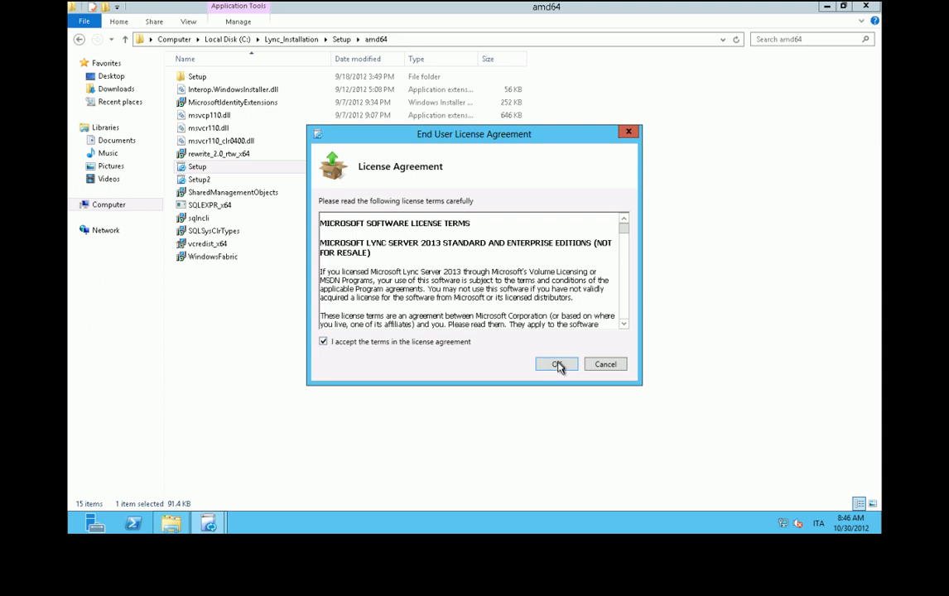
click(558, 365)
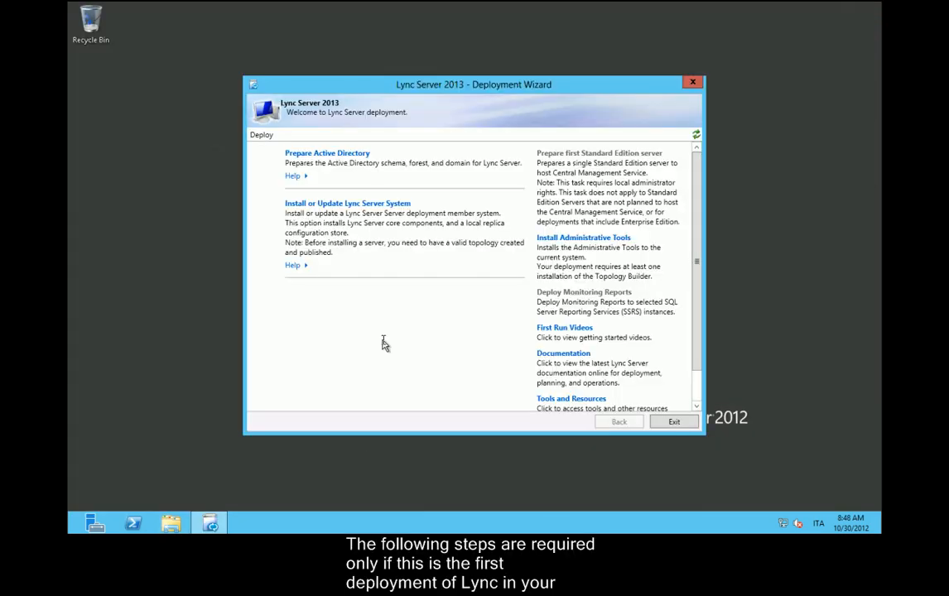
- Open the Active Directory preparation tasks in the Deployment Wizard and complete the Prepare Schema task
click(361, 154)
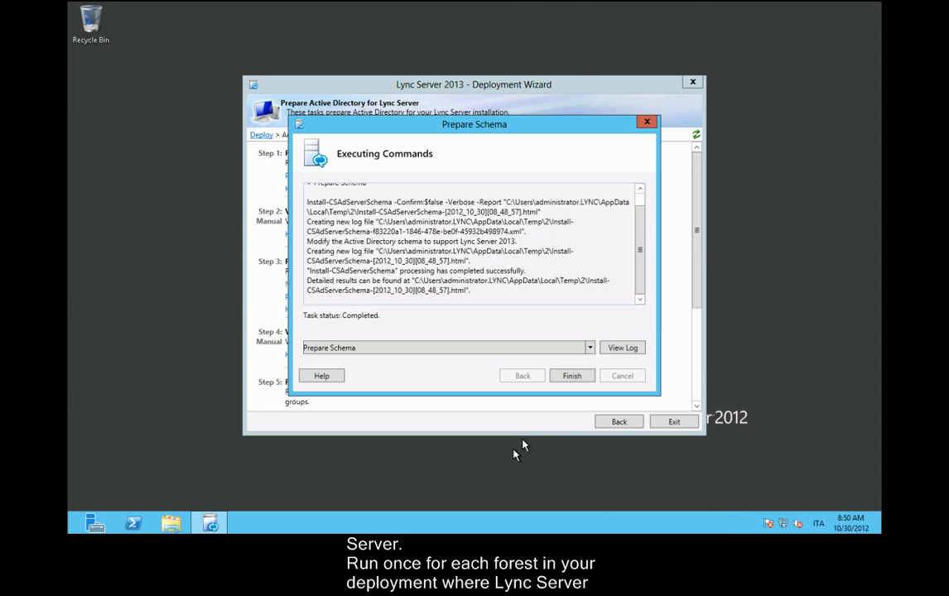
click(580, 380)
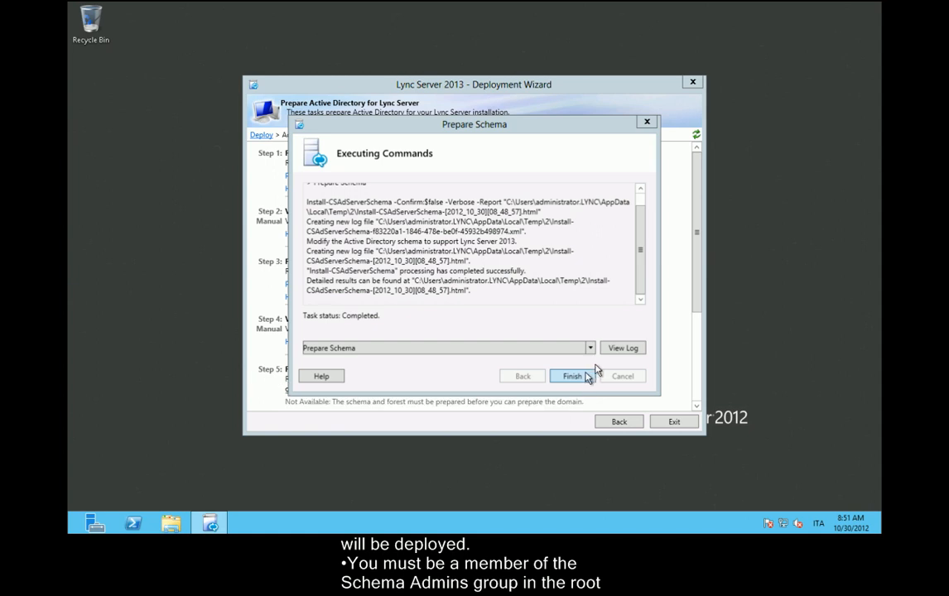
click(573, 378)
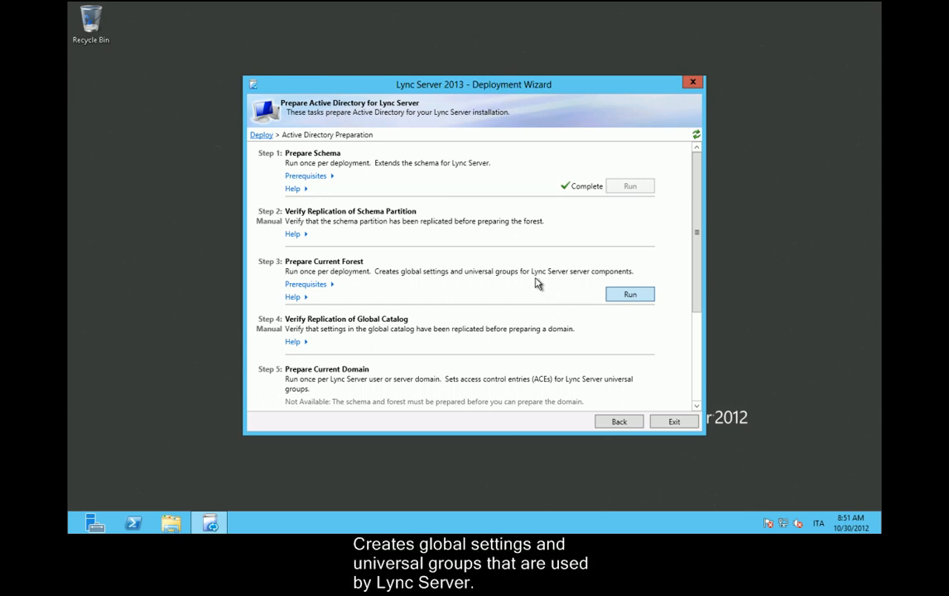
- Run the Prepare Current Forest task with the universal groups created in the local domain, and finish it
click(628, 295)
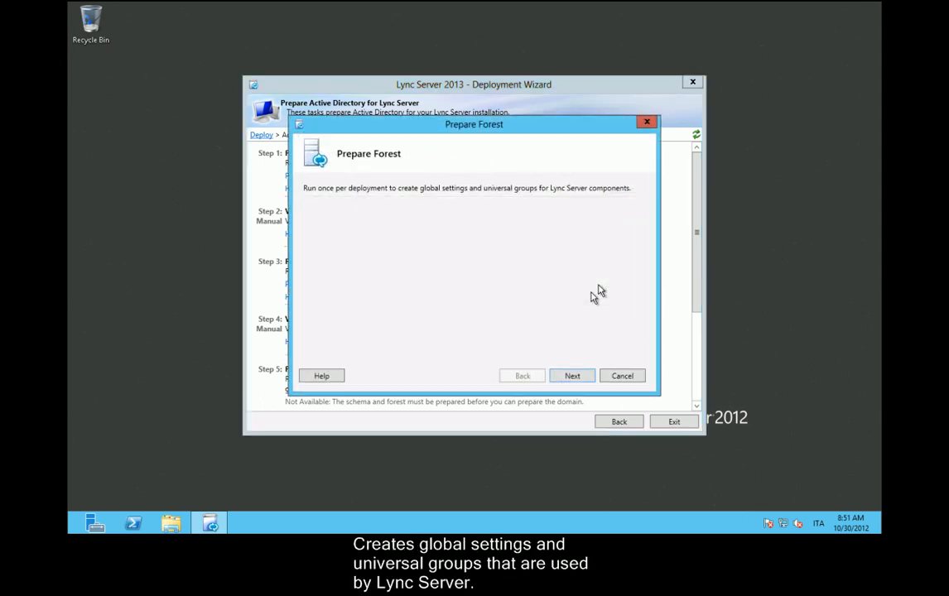
click(572, 376)
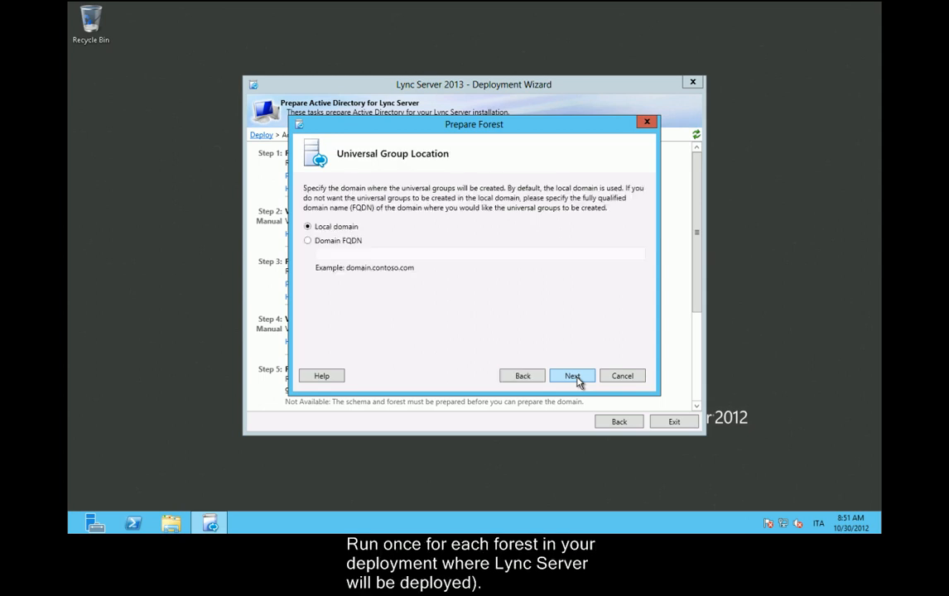
click(572, 376)
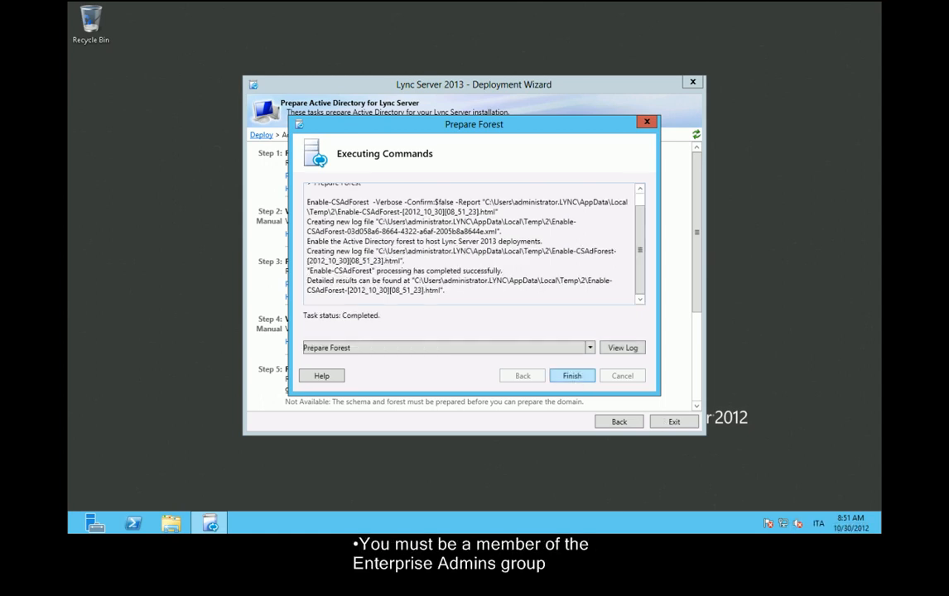
click(573, 378)
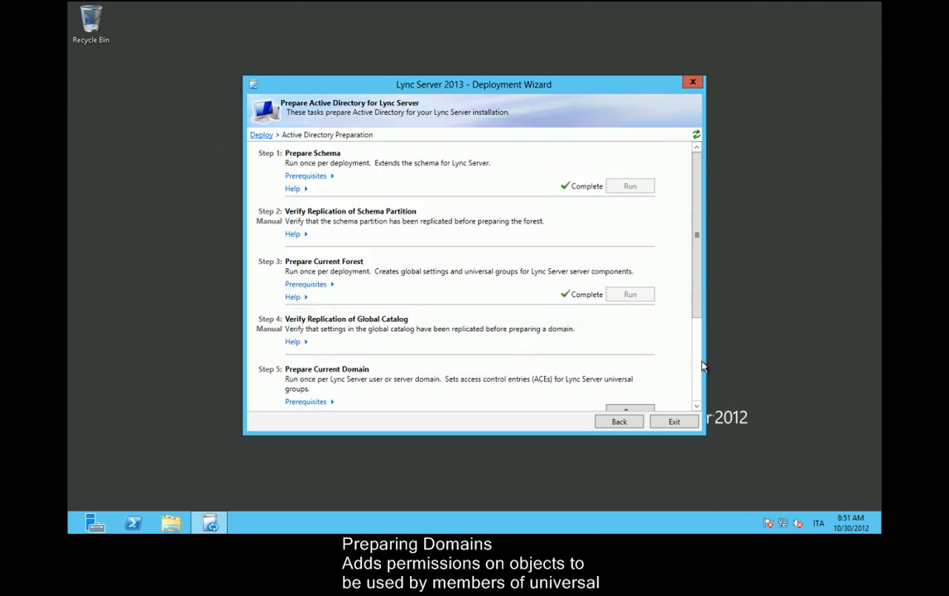
- Run the Prepare Current Domain task for Lync Server and finish it
scroll(699, 366, down, 3)
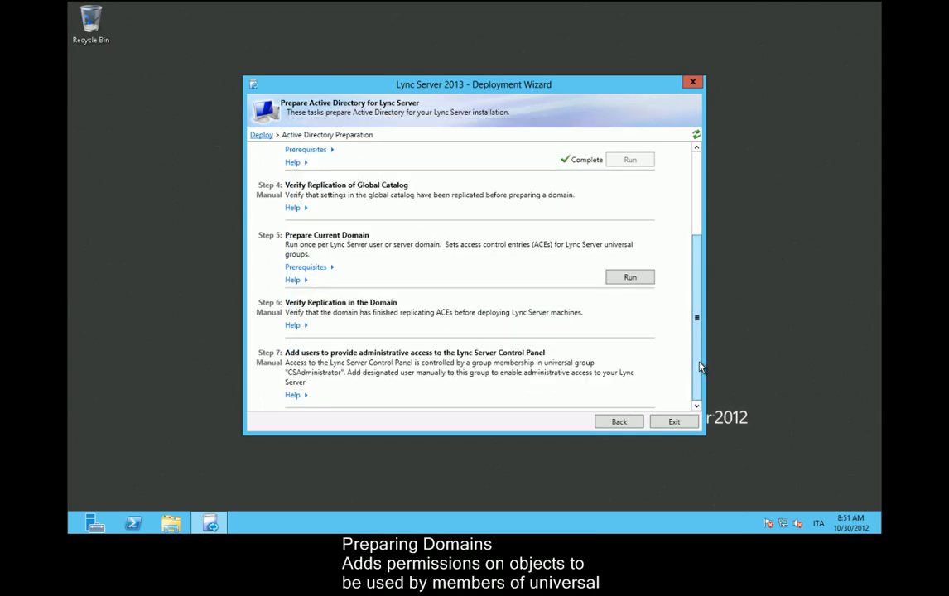
click(630, 278)
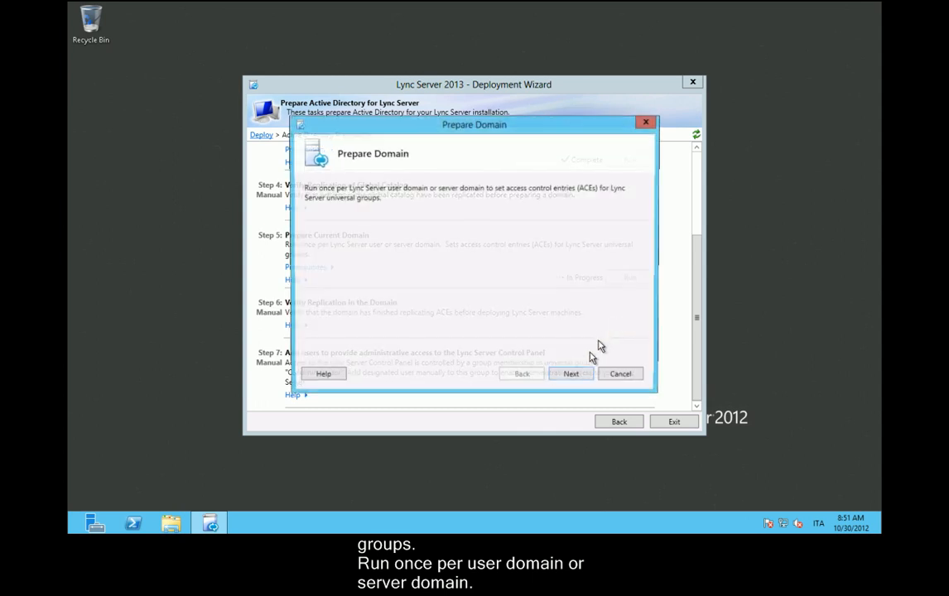
click(574, 375)
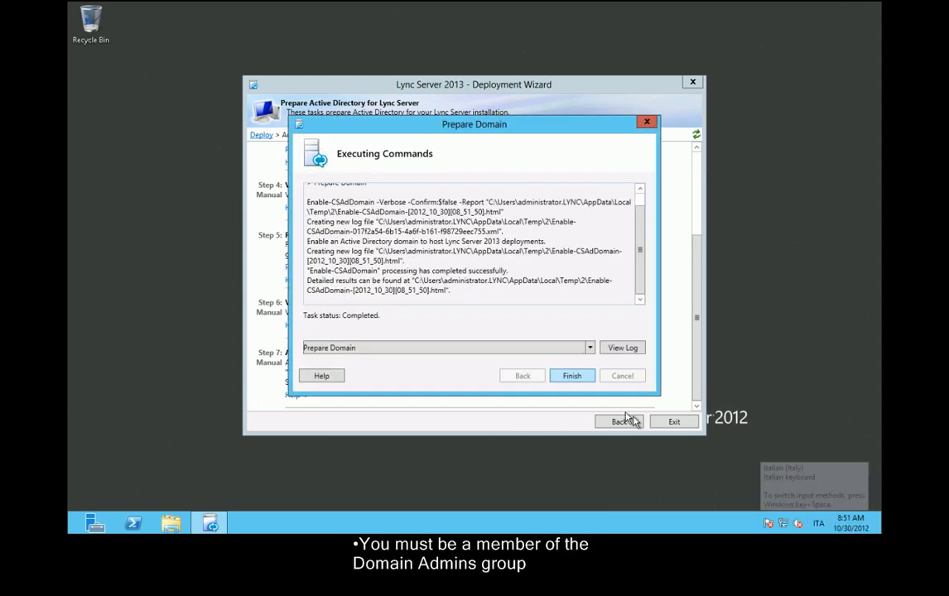
click(582, 379)
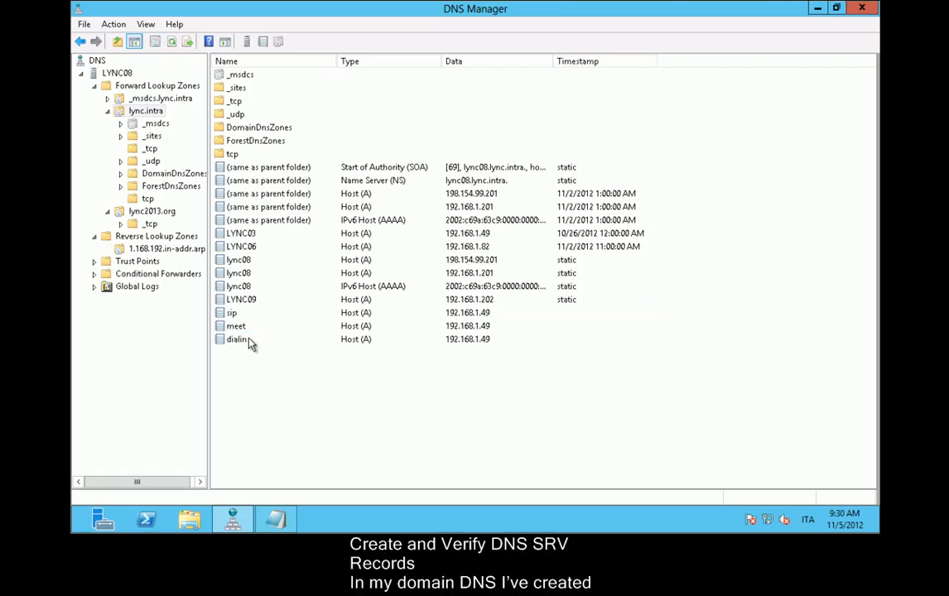
- In DNS Manager, add a host record named wc with IP address 192.168.1.49 to the lync2013.org forward lookup zone
click(254, 339)
click(150, 224)
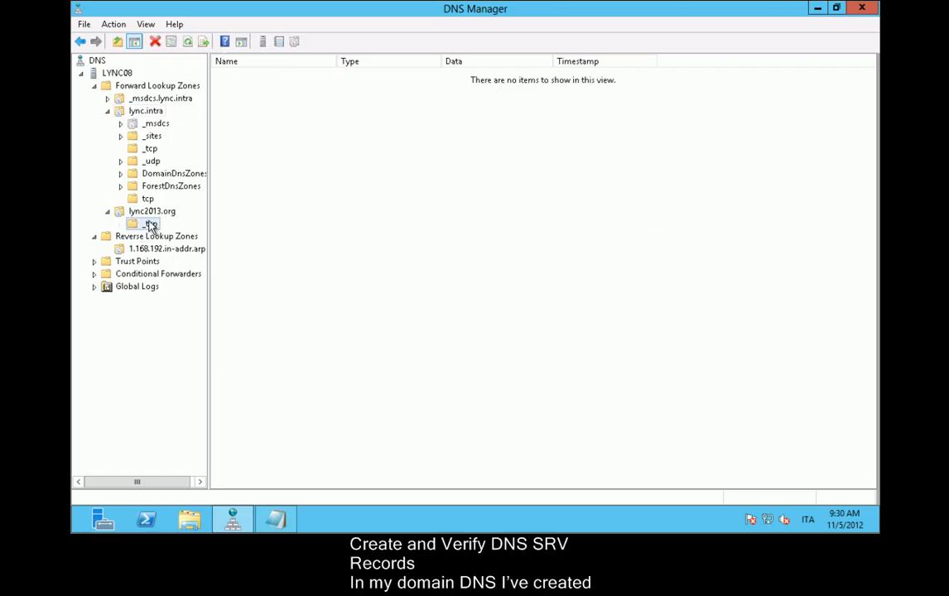
click(152, 212)
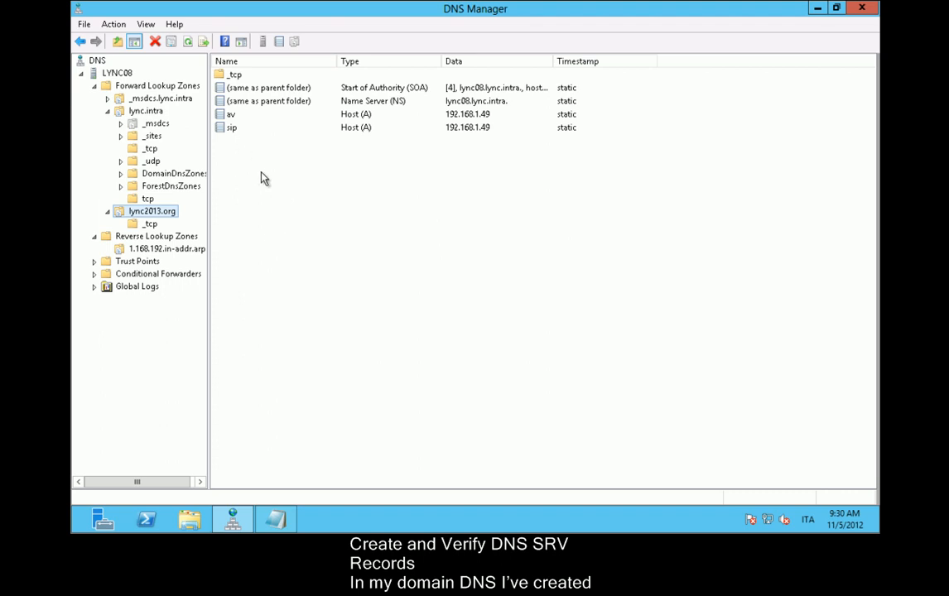
right_click(261, 176)
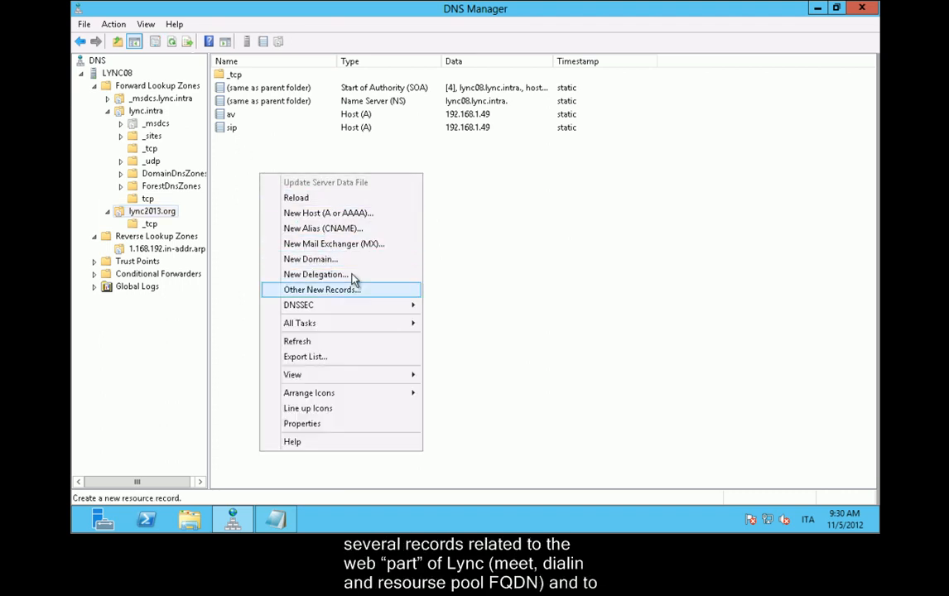
click(349, 215)
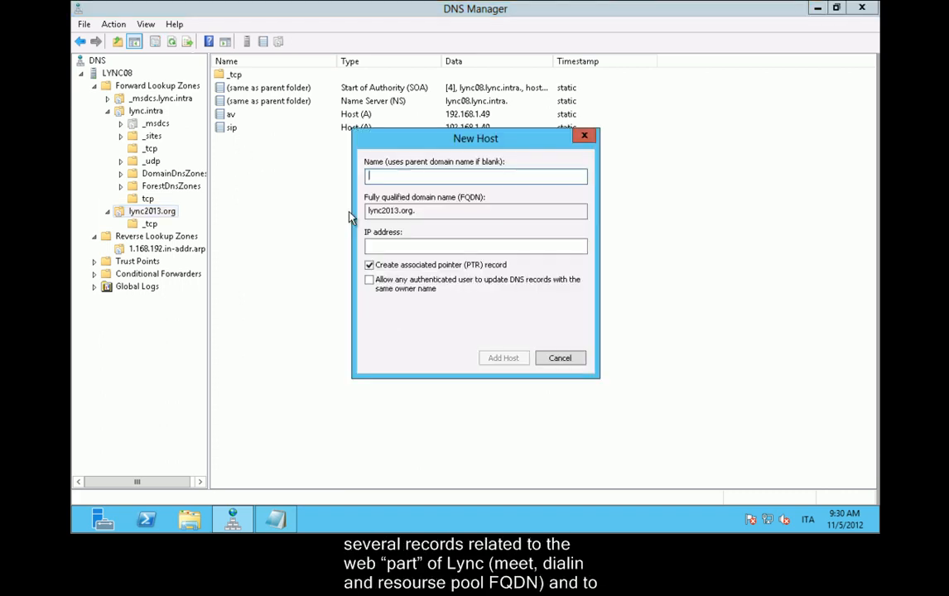
text(wc)
key(Tab)
key(Tab)
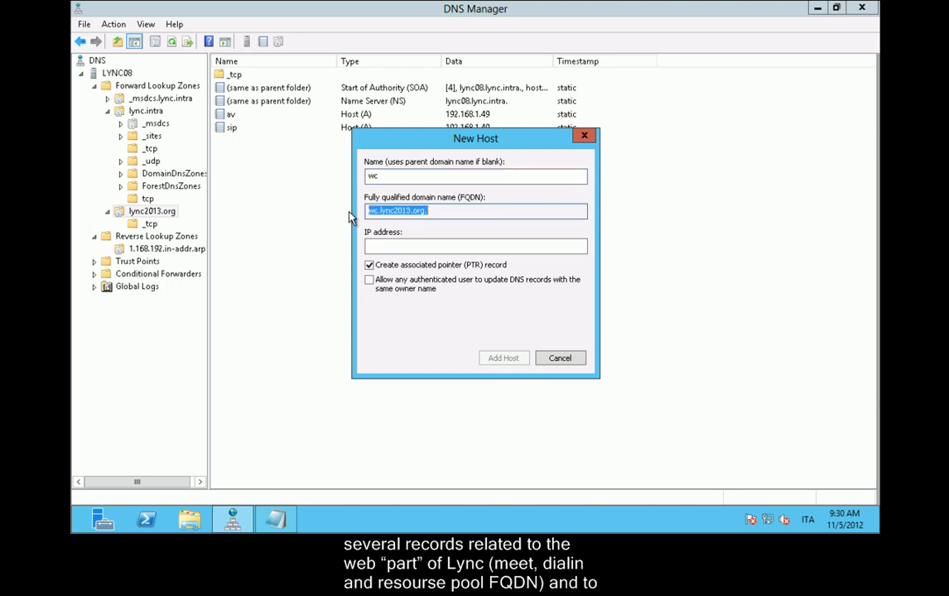
text(192.168)
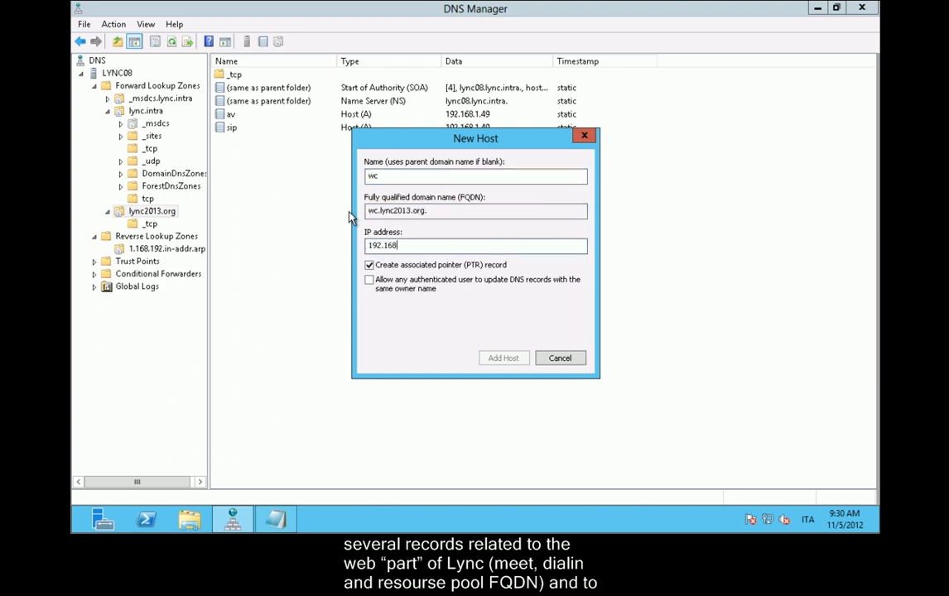
text(.1.49)
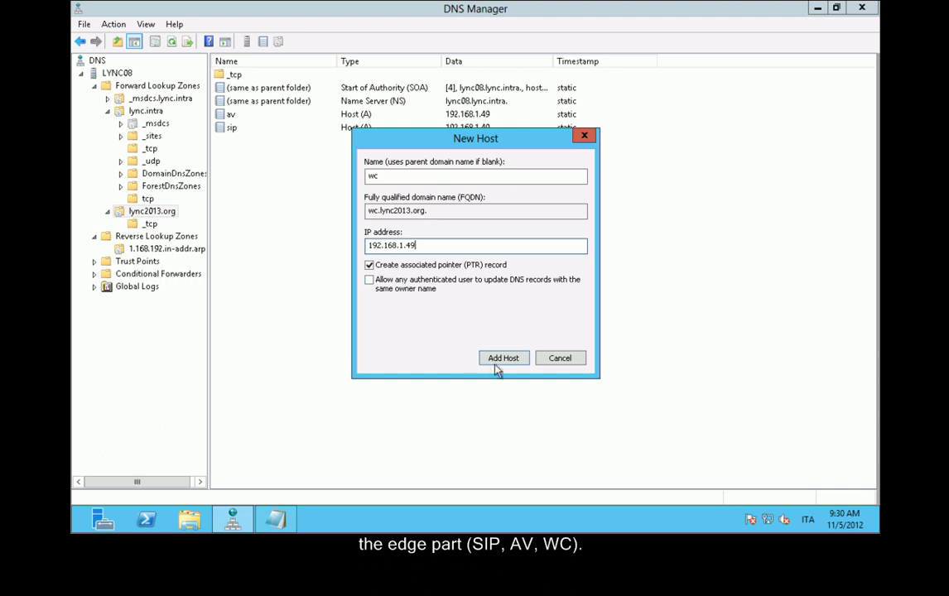
key(Return)
click(577, 316)
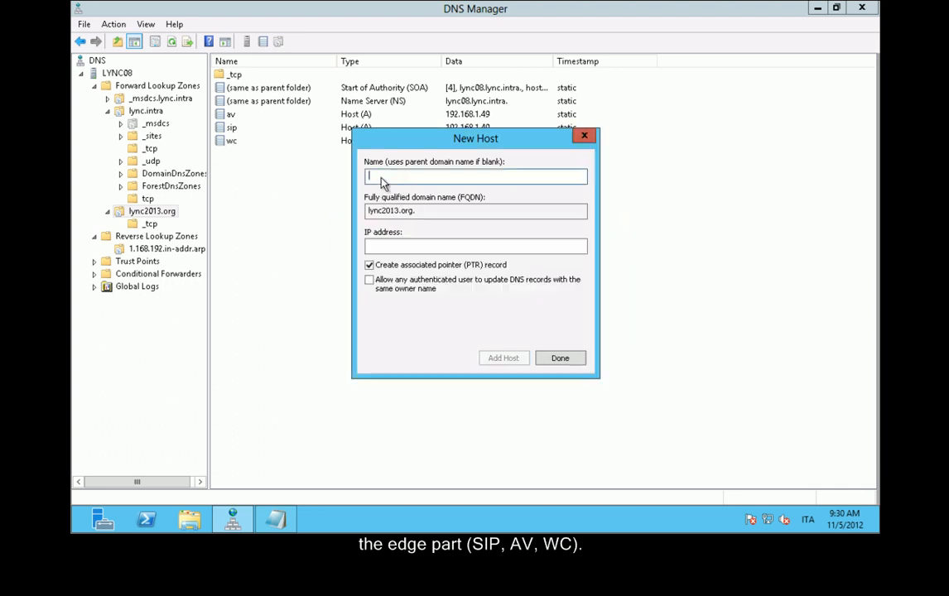
- Add another host record to the lync2013.org zone, named lync03, with IP address 192.168.1.49
text(lync03)
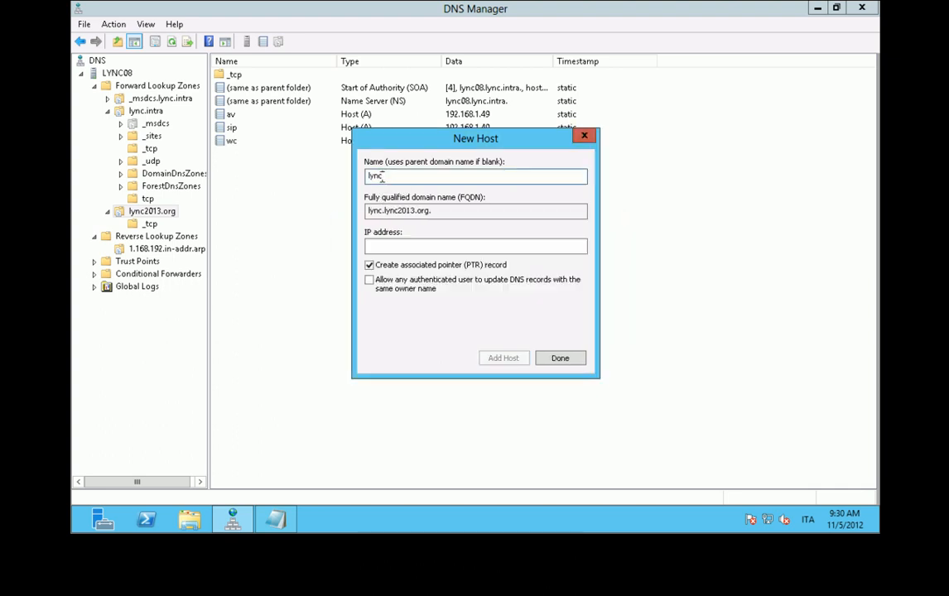
key(Tab)
key(Tab)
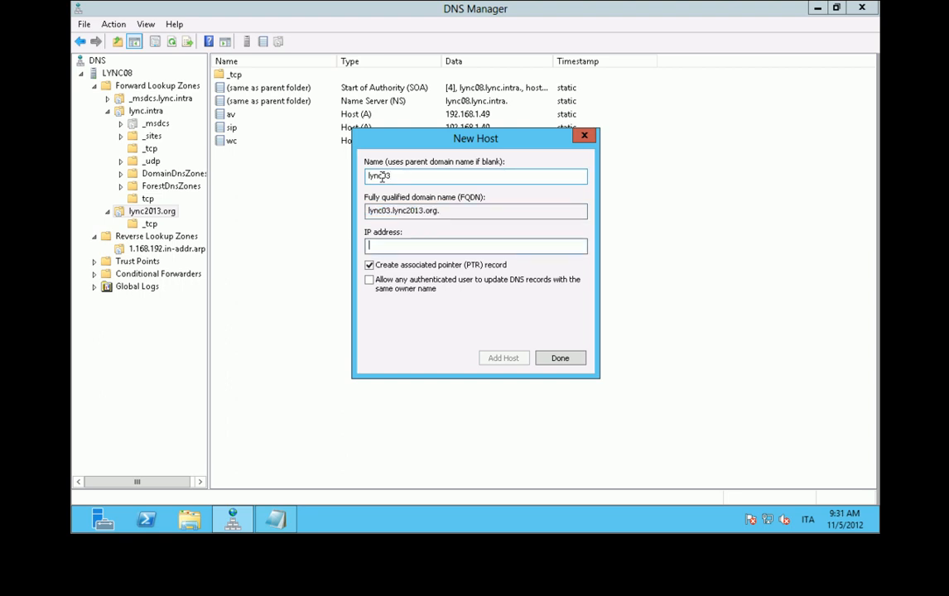
text(192.168.1.)
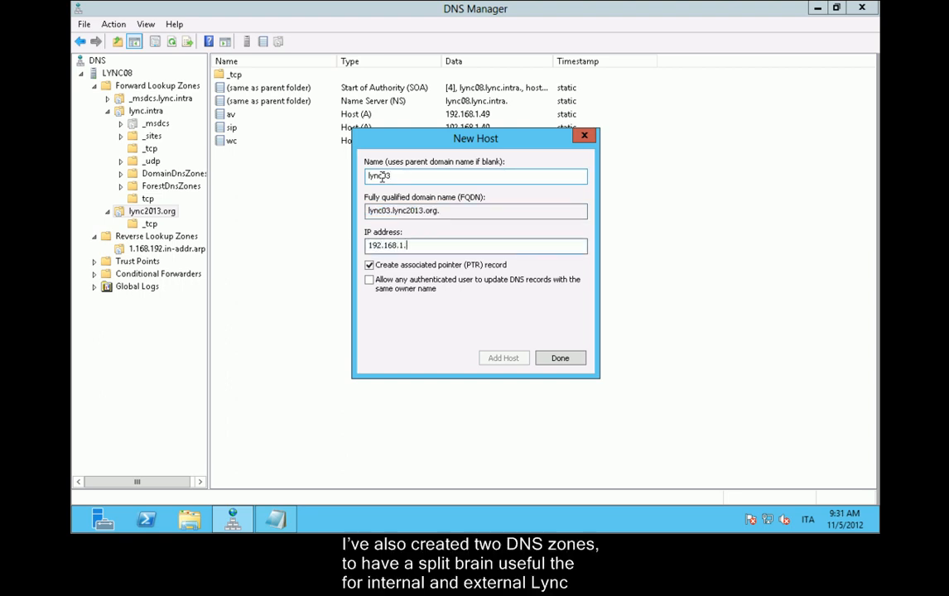
text(49)
click(504, 358)
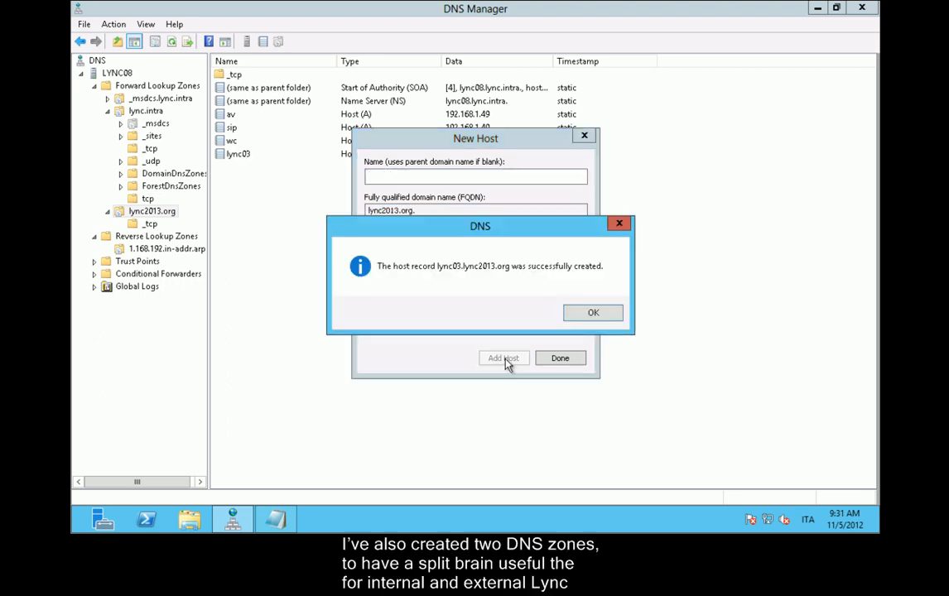
- Start a new Service Location (SRV) record in the lync2013.org zone with the service _sipinternaltls
key(Return)
key(Escape)
right_click(166, 214)
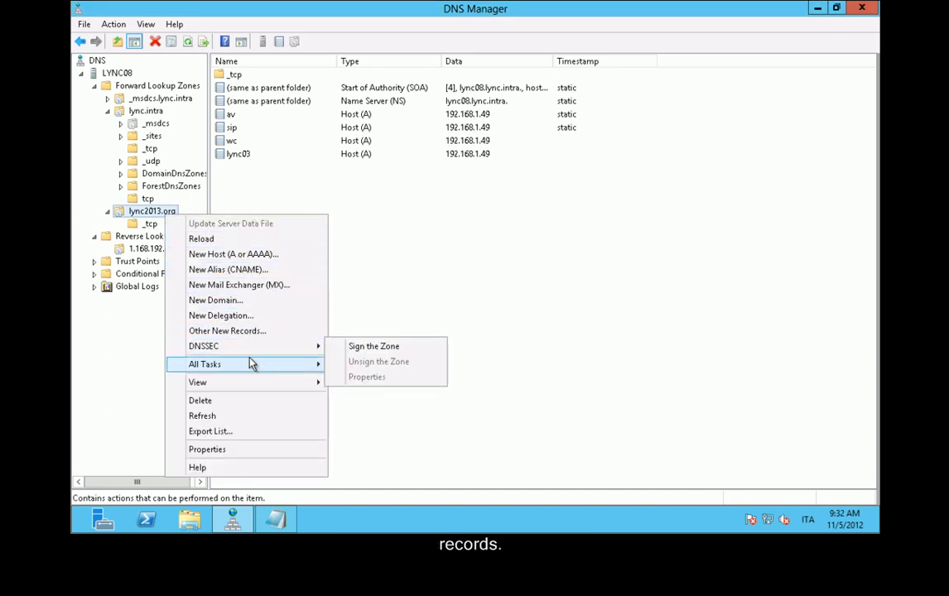
click(231, 331)
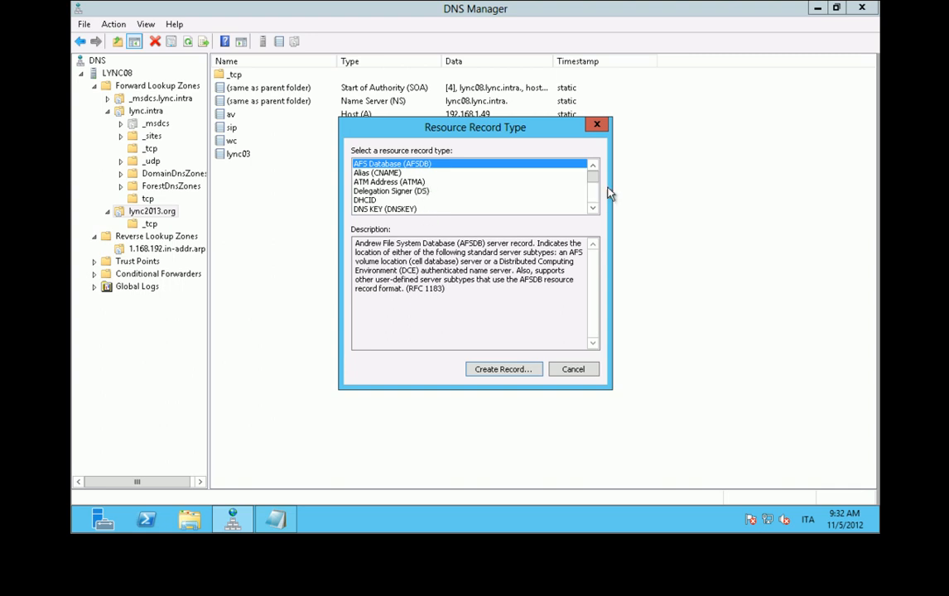
scroll(593, 199, down, 6)
click(426, 191)
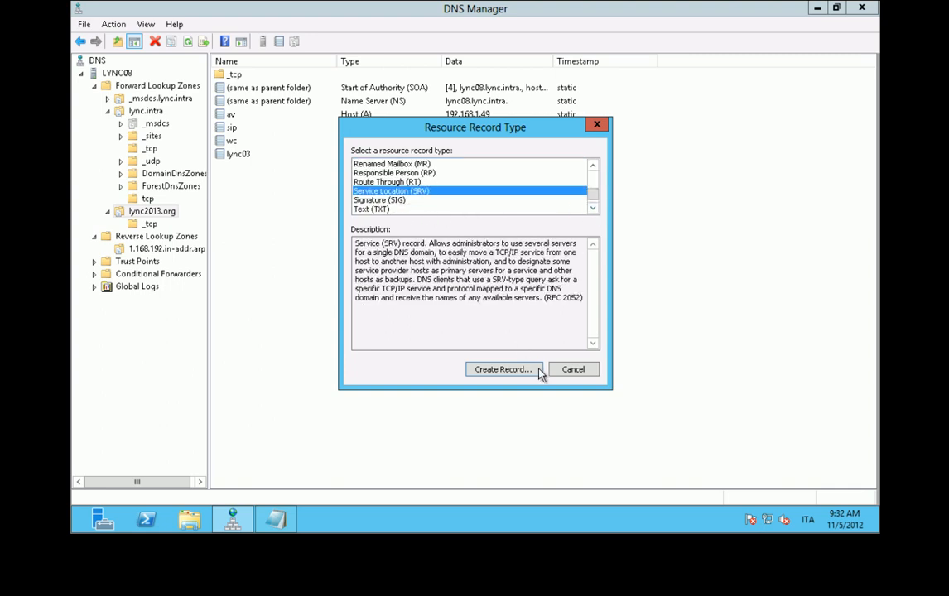
click(495, 368)
click(434, 193)
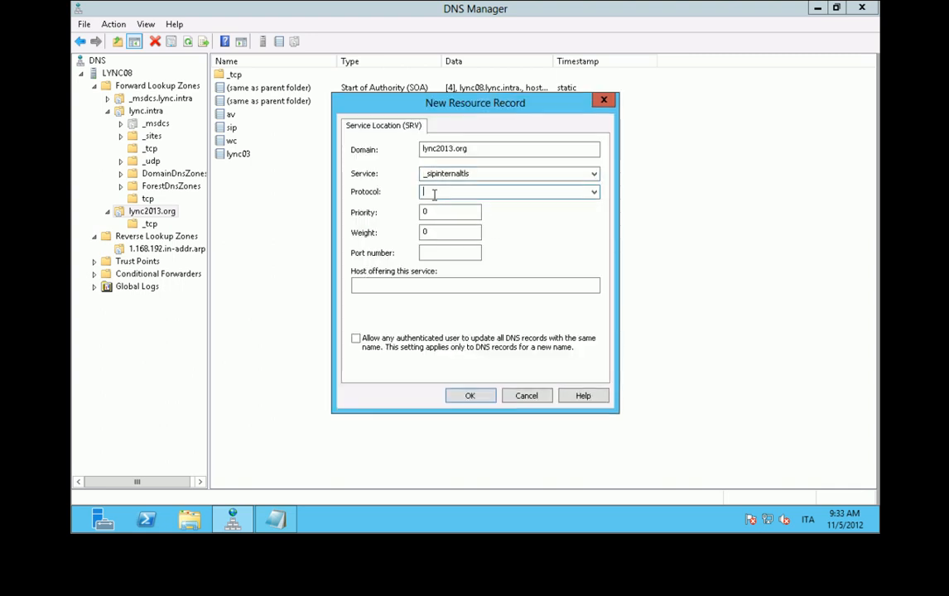
- Create the SRV record with protocol _tcp, port number 5061 and lync03.lync2013.org as the host offering the service
text(_tcp)
key(Tab)
key(Tab)
key(Tab)
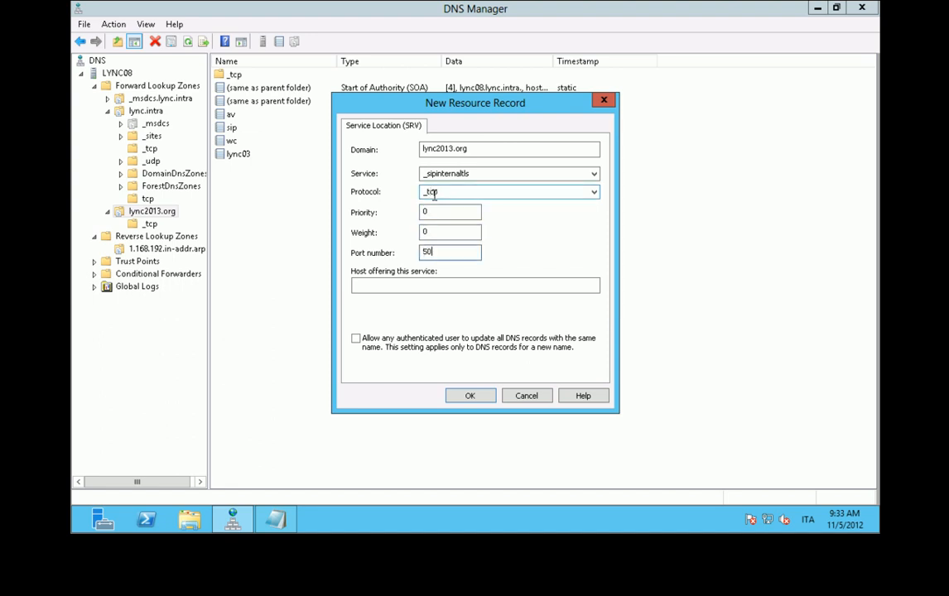
key(Tab)
text(lync)
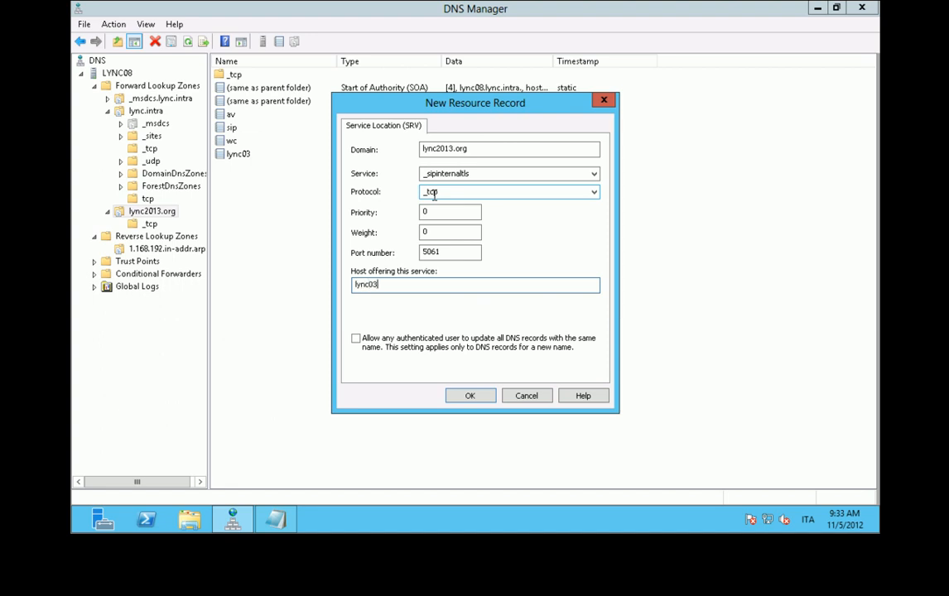
text(03.lync2013.org)
click(473, 396)
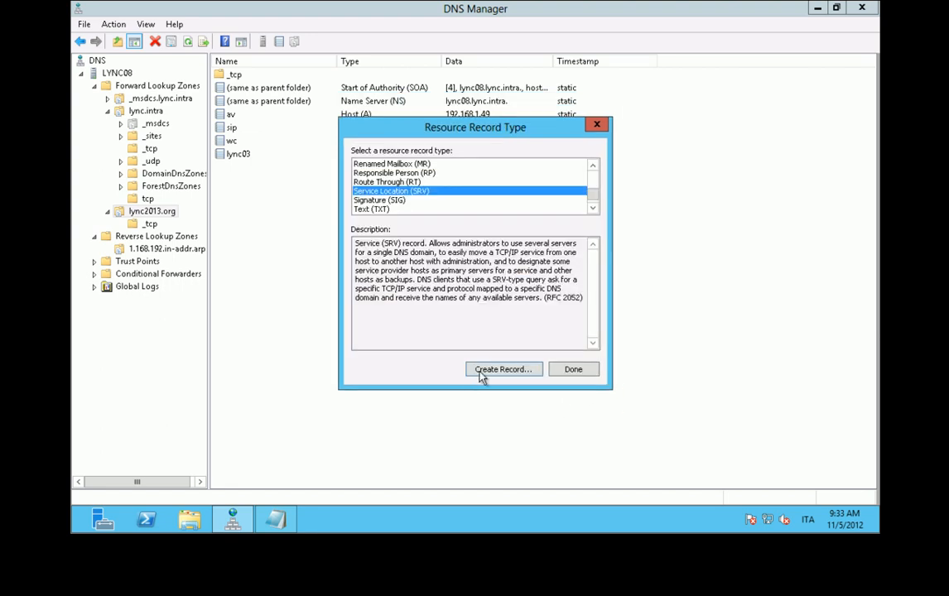
click(570, 369)
click(149, 223)
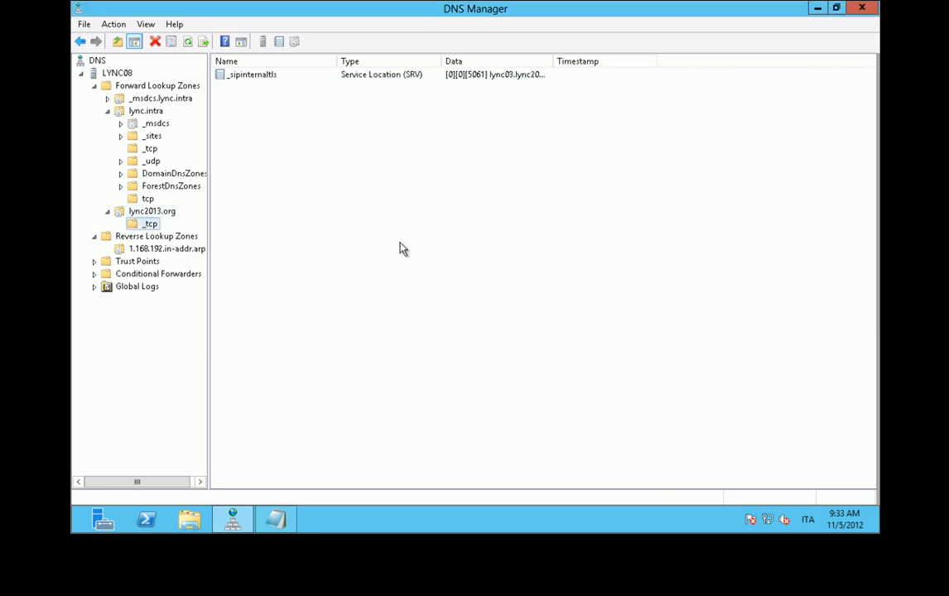
- In the lync.intra zone, define an SRV record for service _sipinternaltls with protocol _tcp and port number 5061
click(150, 149)
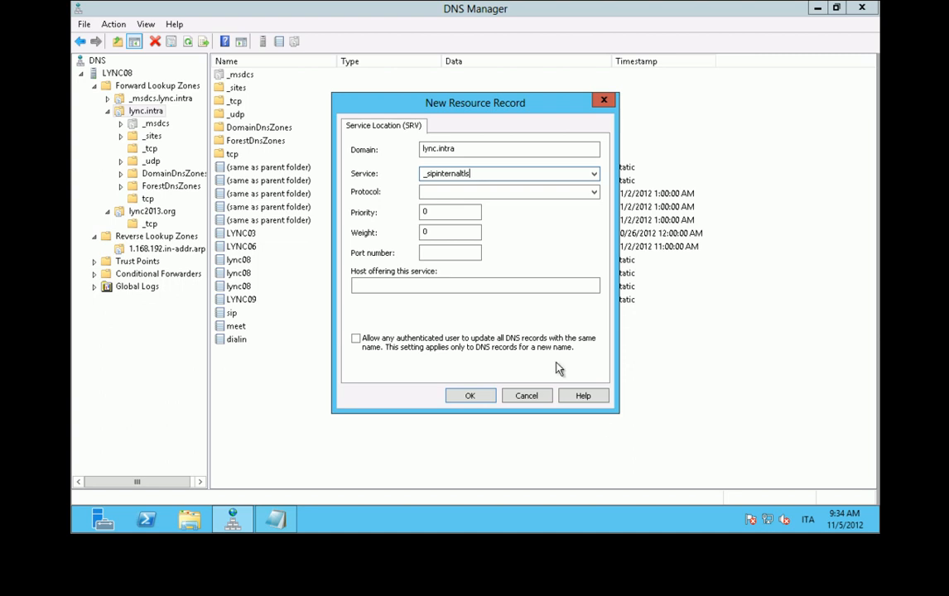
click(446, 192)
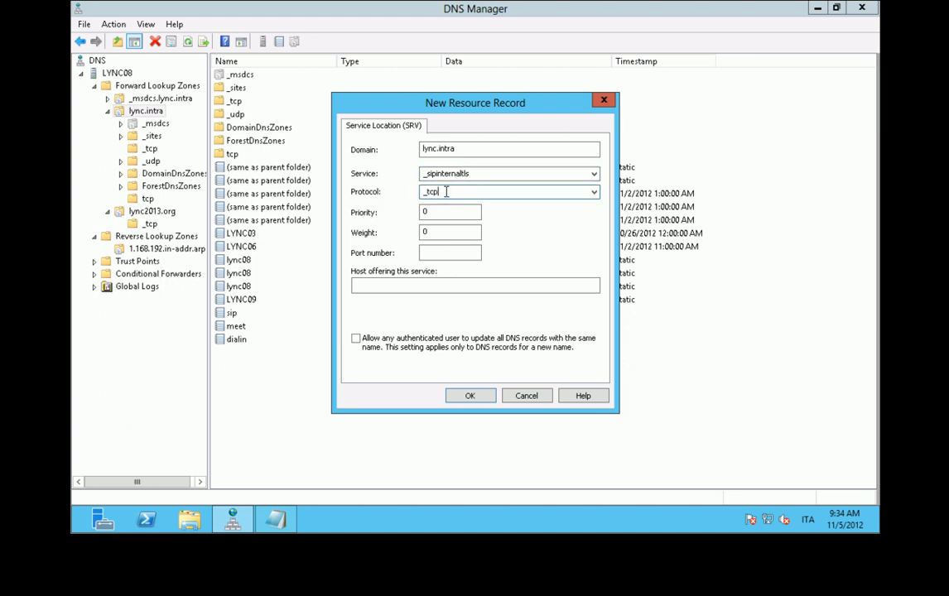
text(_tcp)
key(Tab)
key(Tab)
key(Tab)
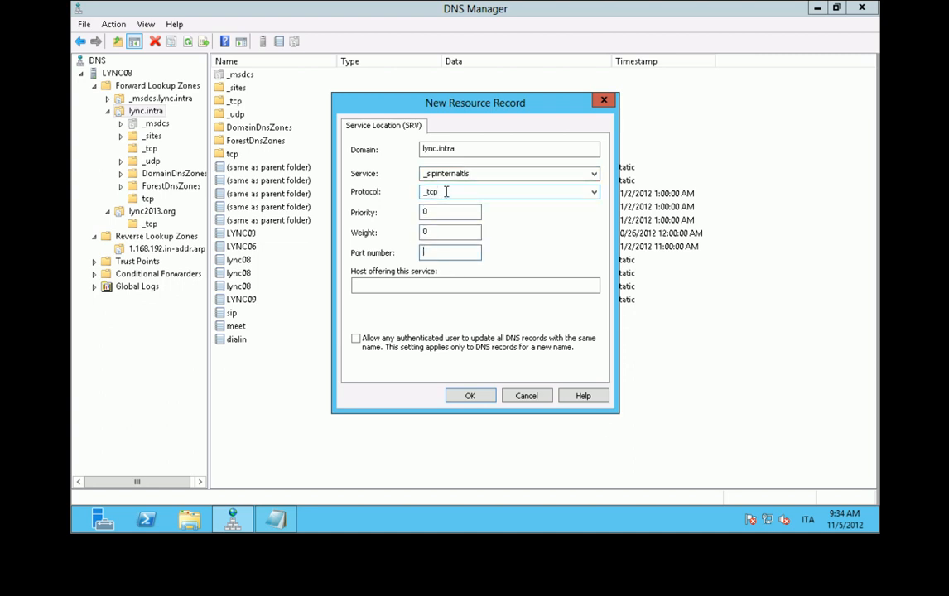
text(5061)
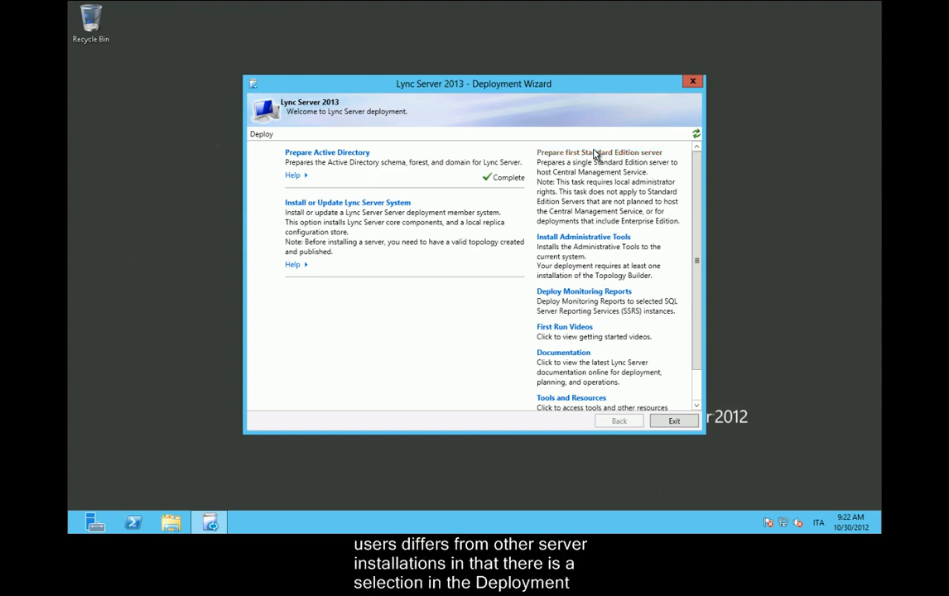
- In the Lync Server Deployment Wizard, prepare the first Standard Edition server and install the Administrative Tools
click(594, 154)
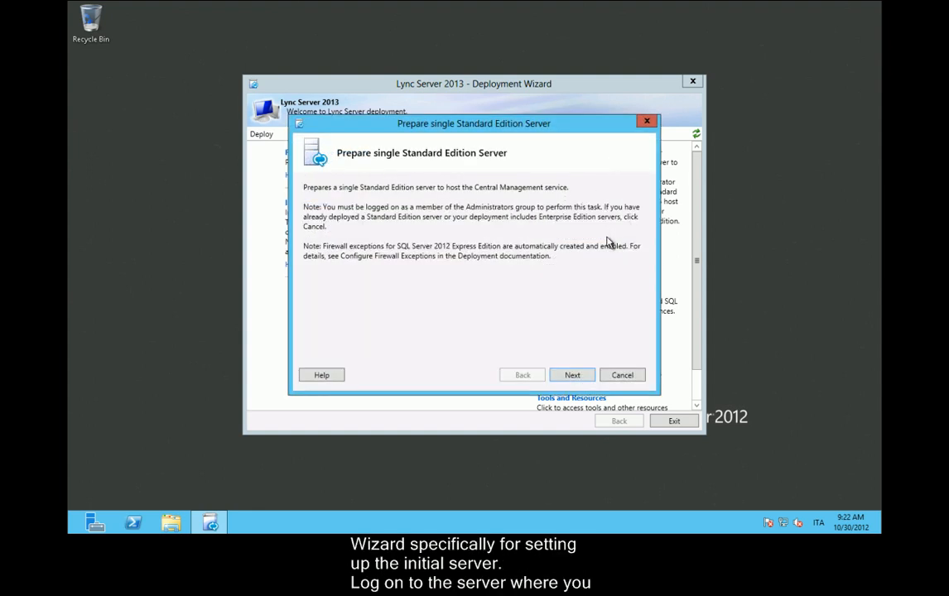
click(572, 377)
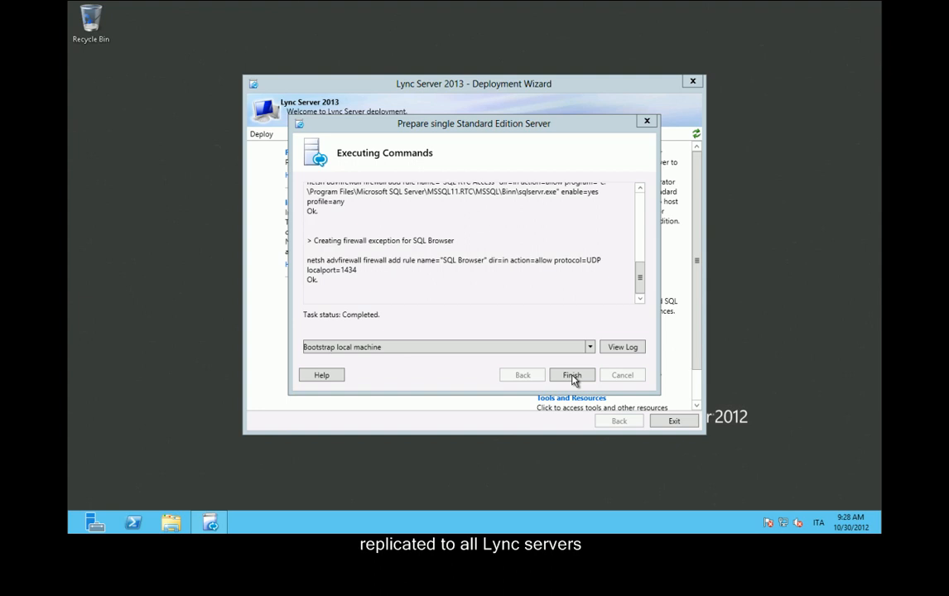
click(572, 377)
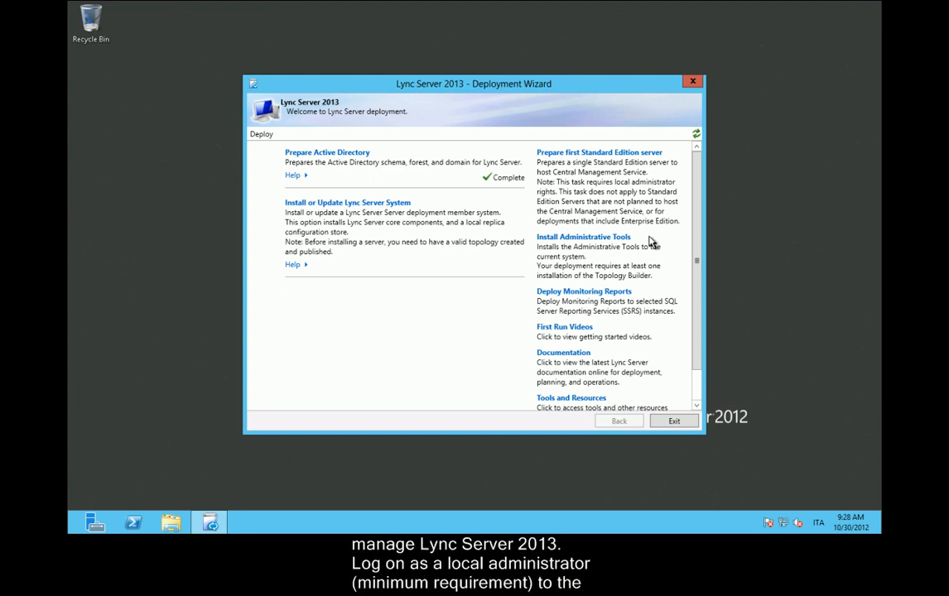
click(607, 237)
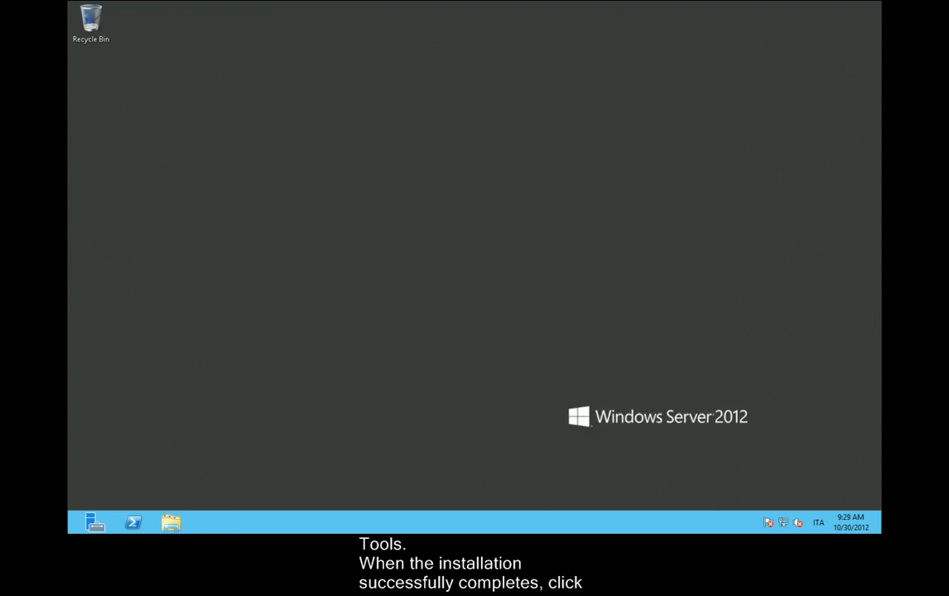
- Open Lync Server Topology Builder and create a new topology saved in Documents as Lync2013_org_1
key(super)
click(764, 236)
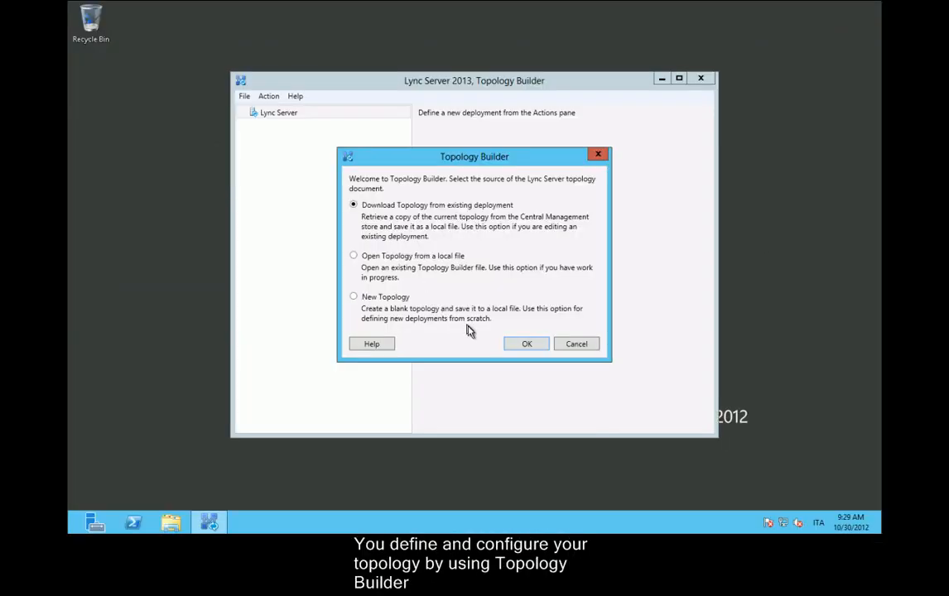
click(401, 297)
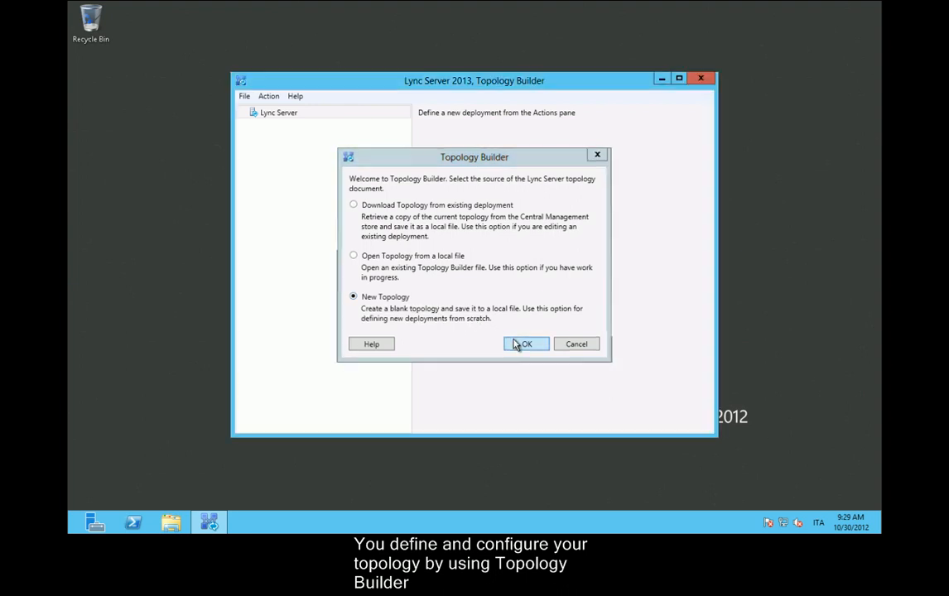
click(526, 344)
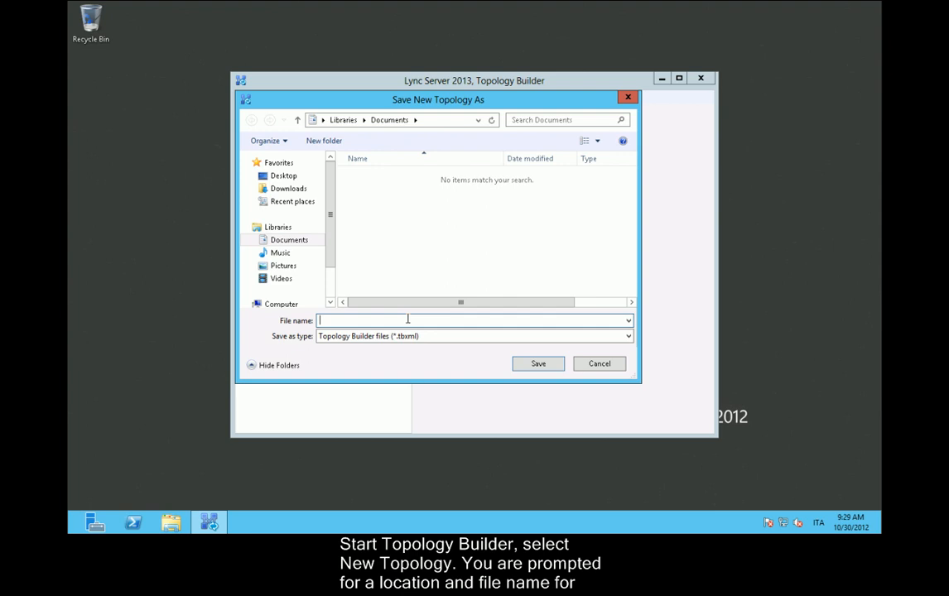
text(Lync2013_org_1)
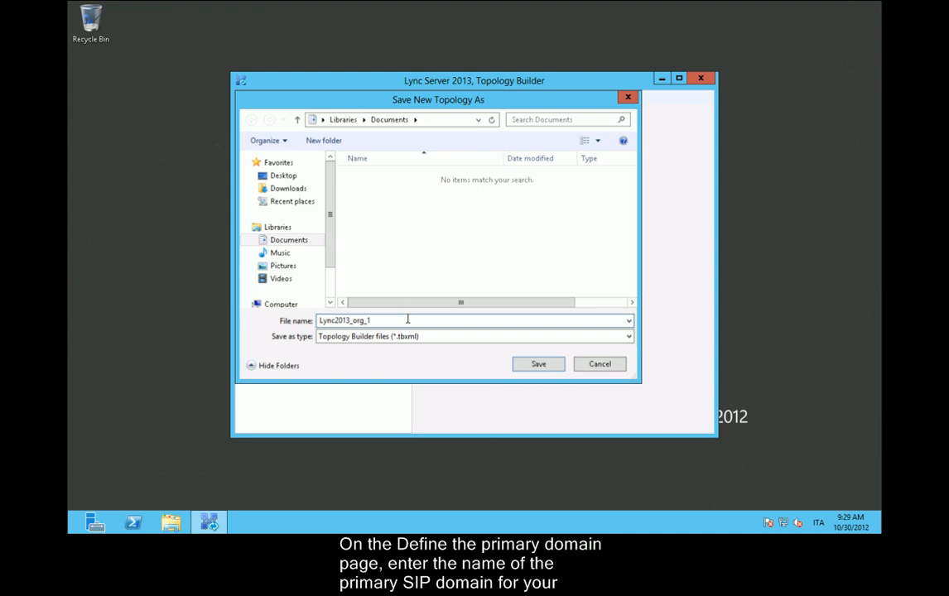
key(Return)
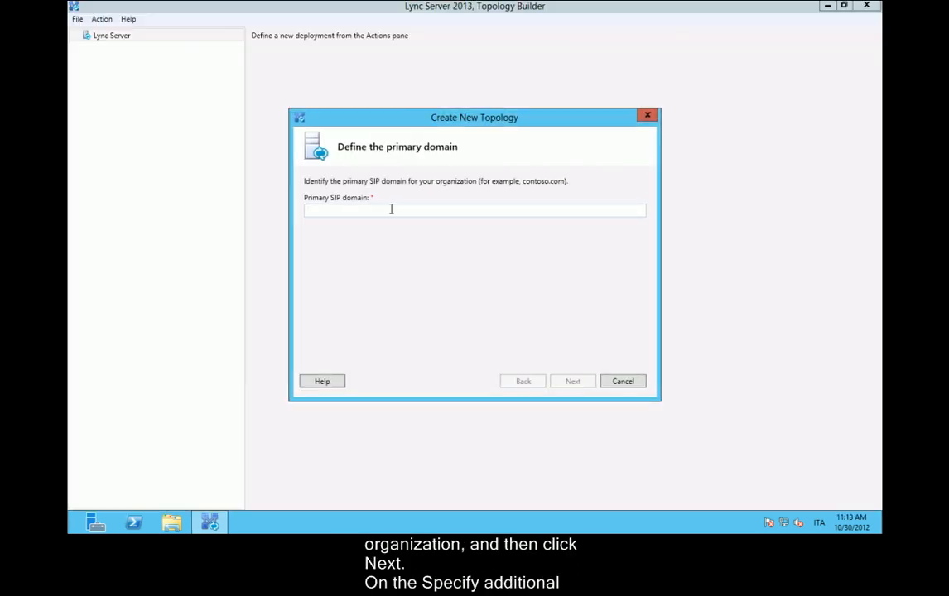
- Define lync2013.org as the primary SIP domain and add lync.intra as an additional supported SIP domain
text(lync20)
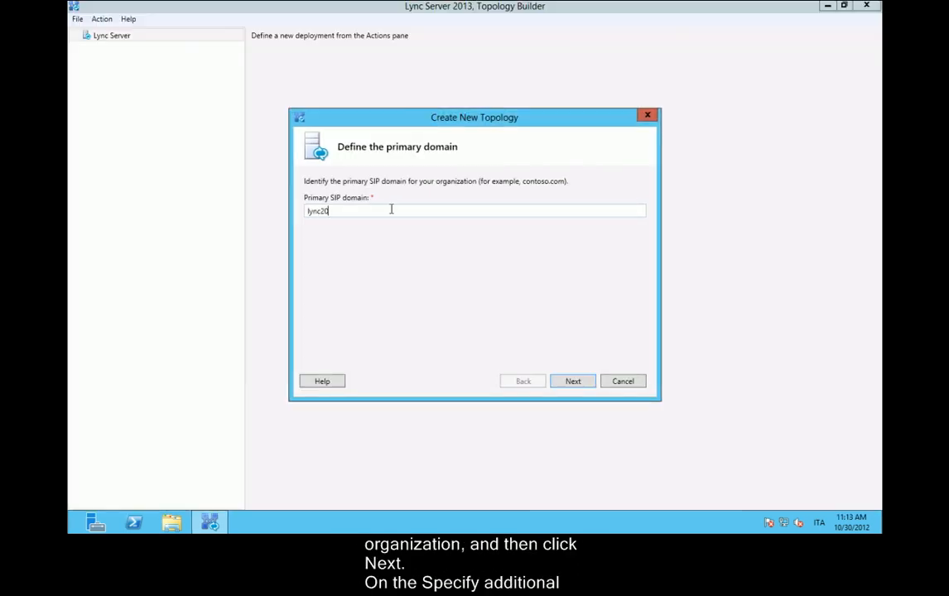
text(13.org)
click(586, 381)
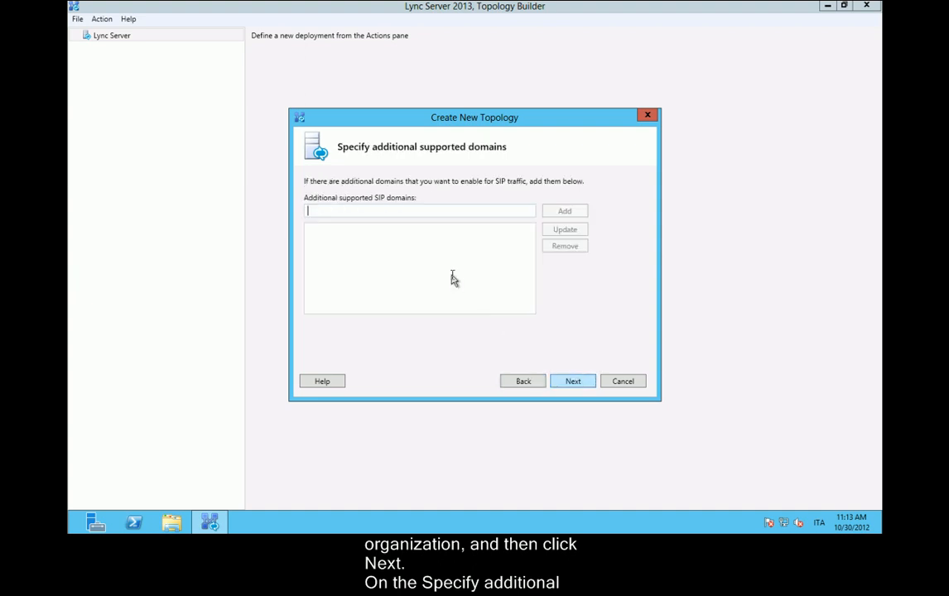
click(390, 210)
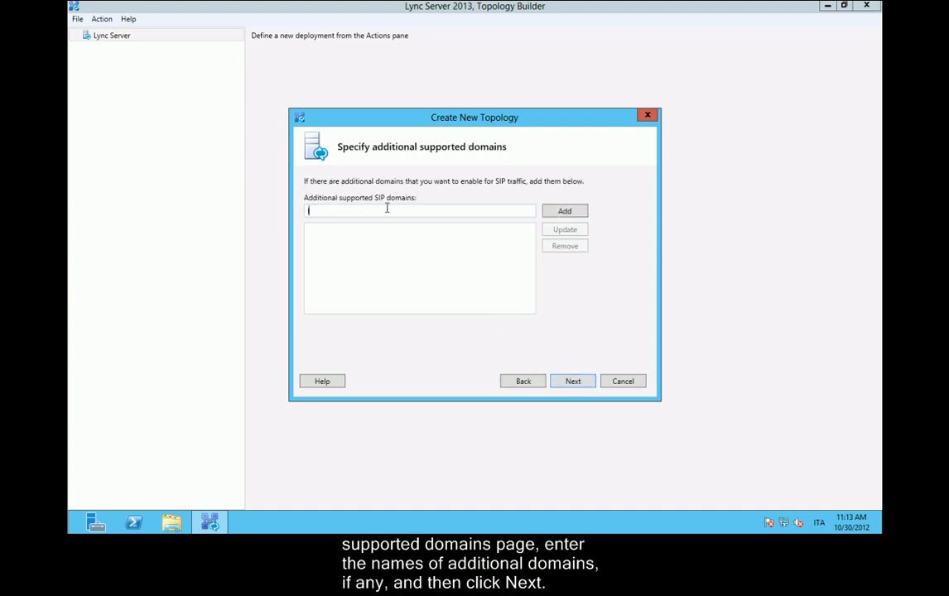
text(lync.intra)
click(553, 211)
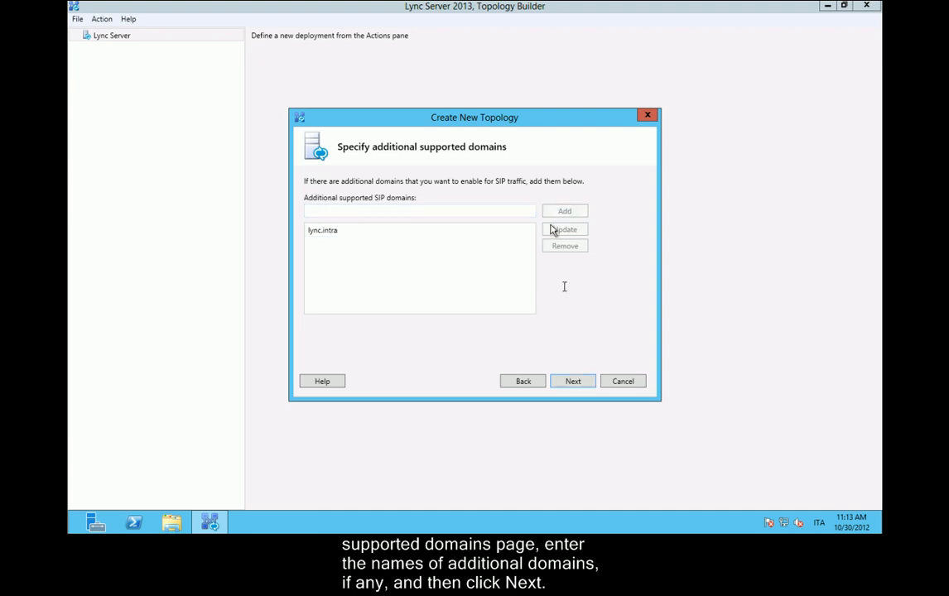
click(588, 386)
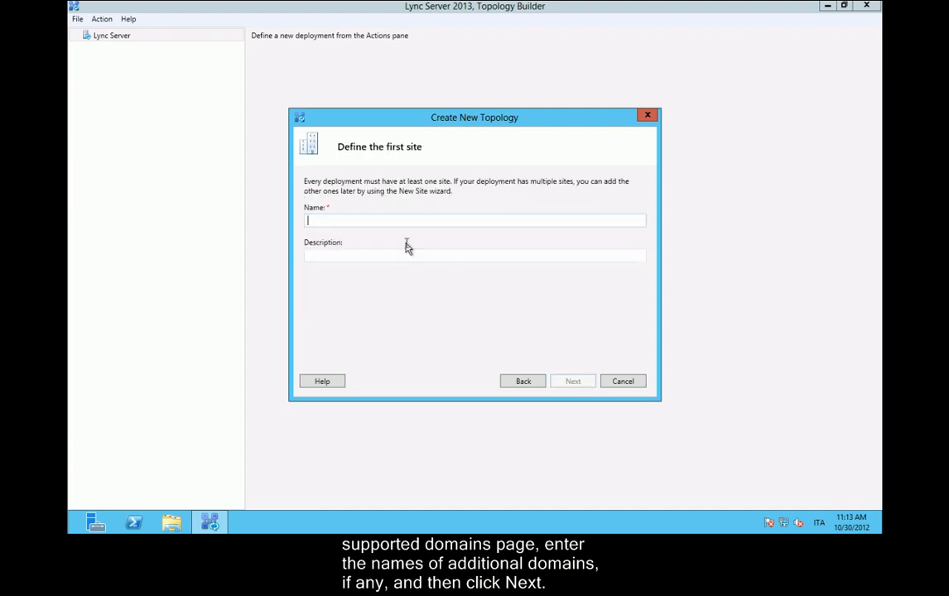
- Name the first site Site01, leave its location details blank, and finish the topology with the New Front End Wizard set to open
text(Site0)
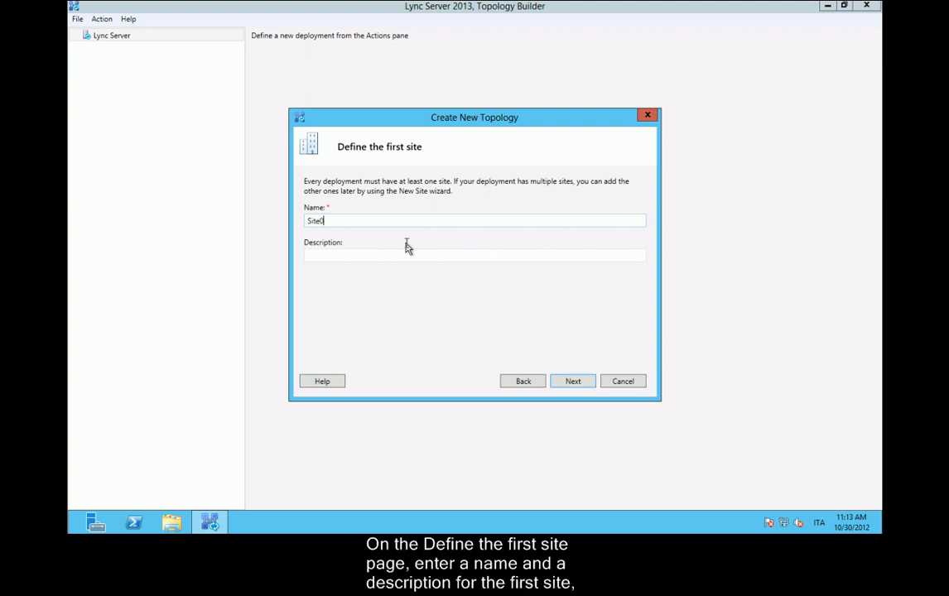
text(1)
click(582, 385)
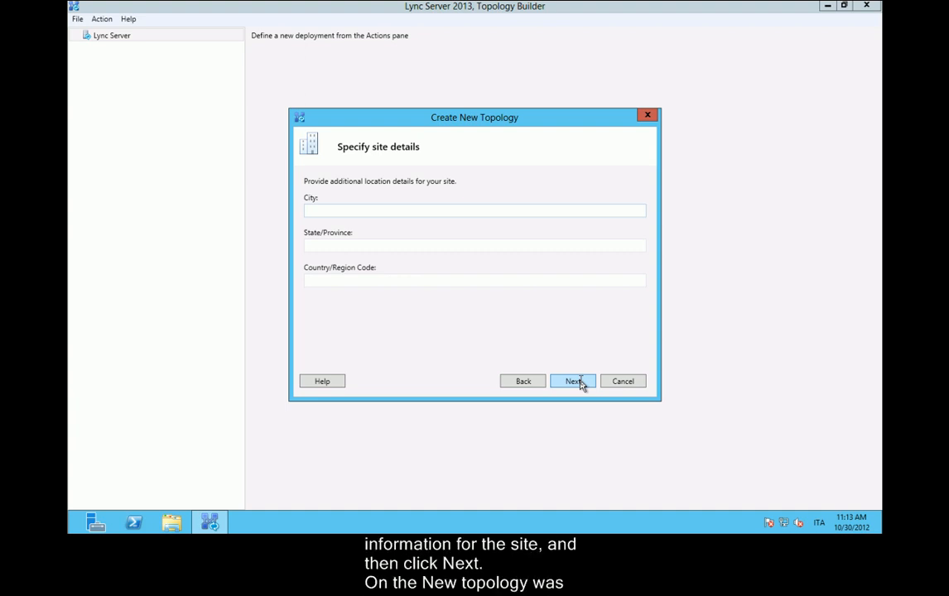
click(581, 384)
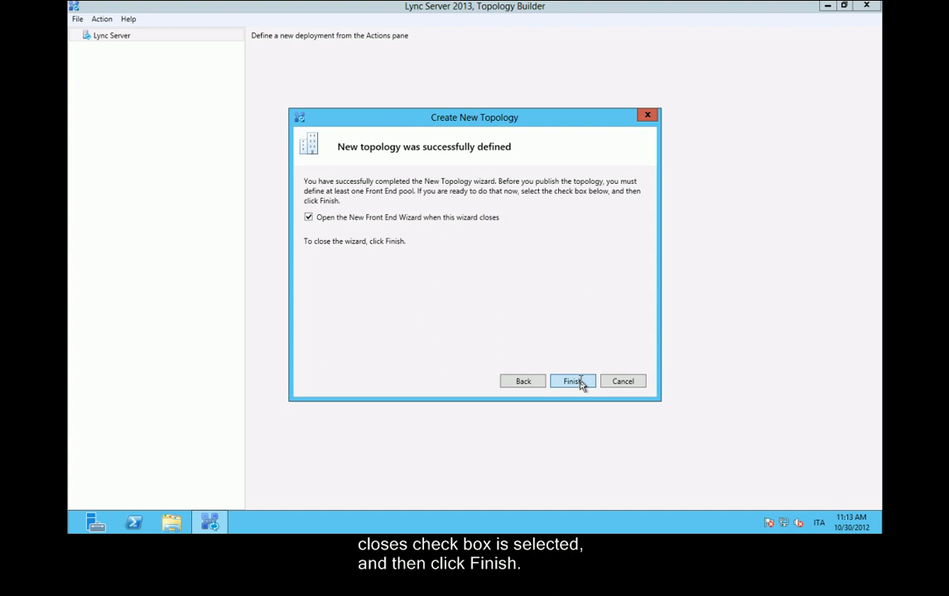
click(580, 382)
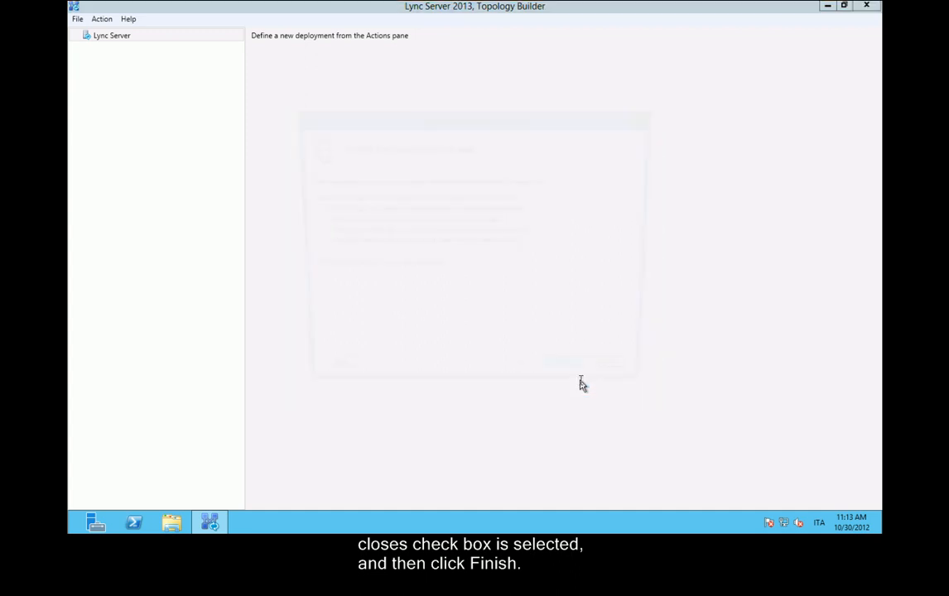
- Define the front end pool as a Standard Edition Server with the FQDN lync03.lync.intra
click(565, 382)
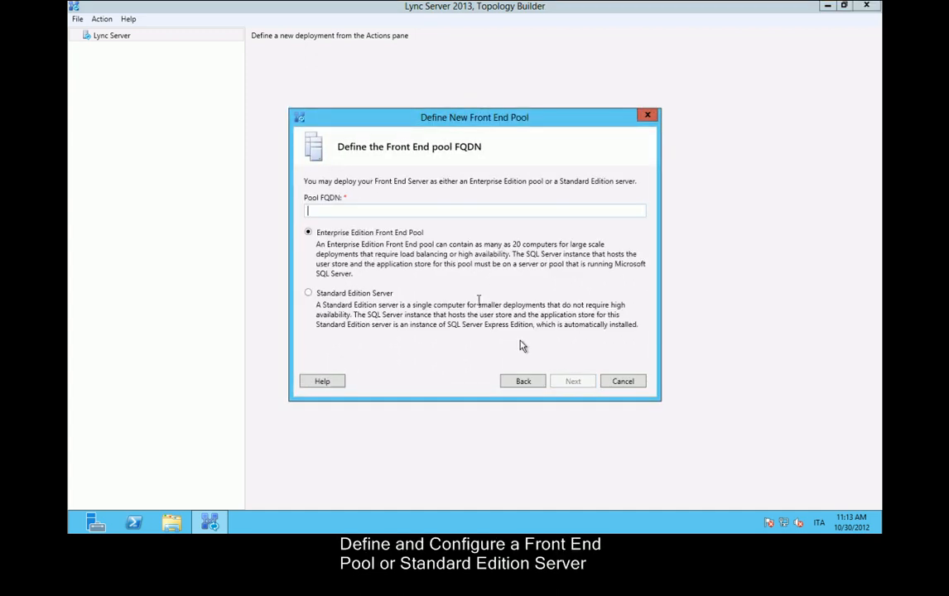
click(384, 293)
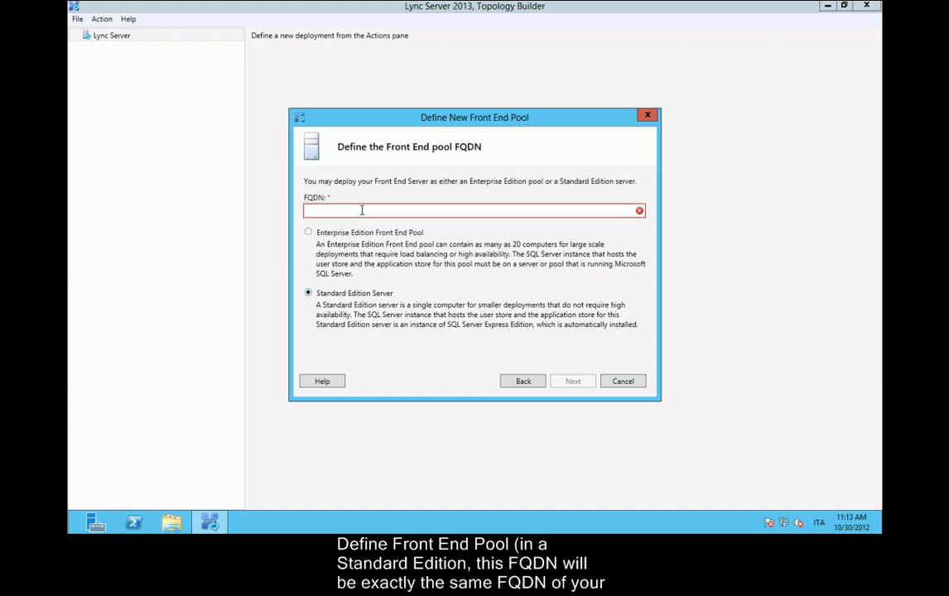
text(ly)
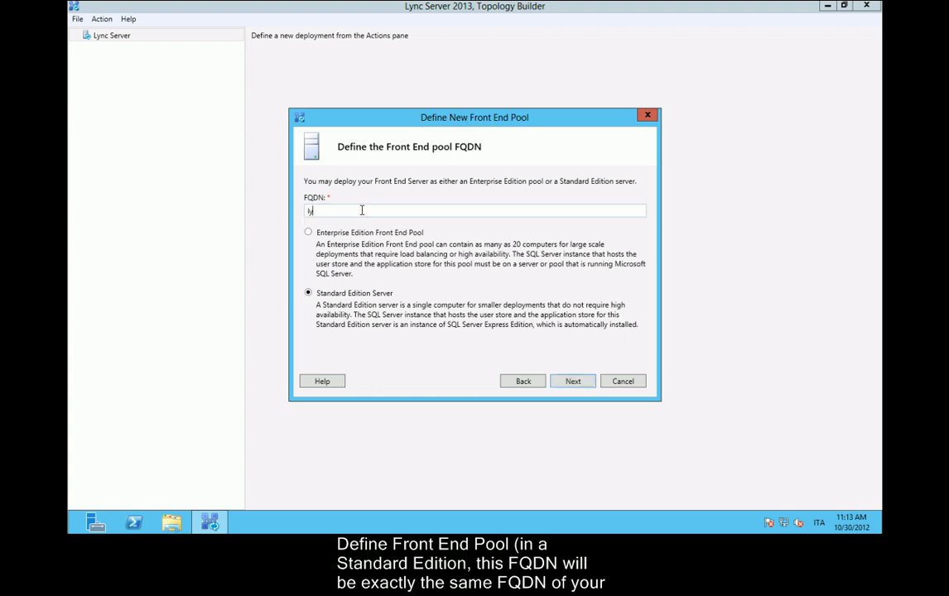
text(nc03.l)
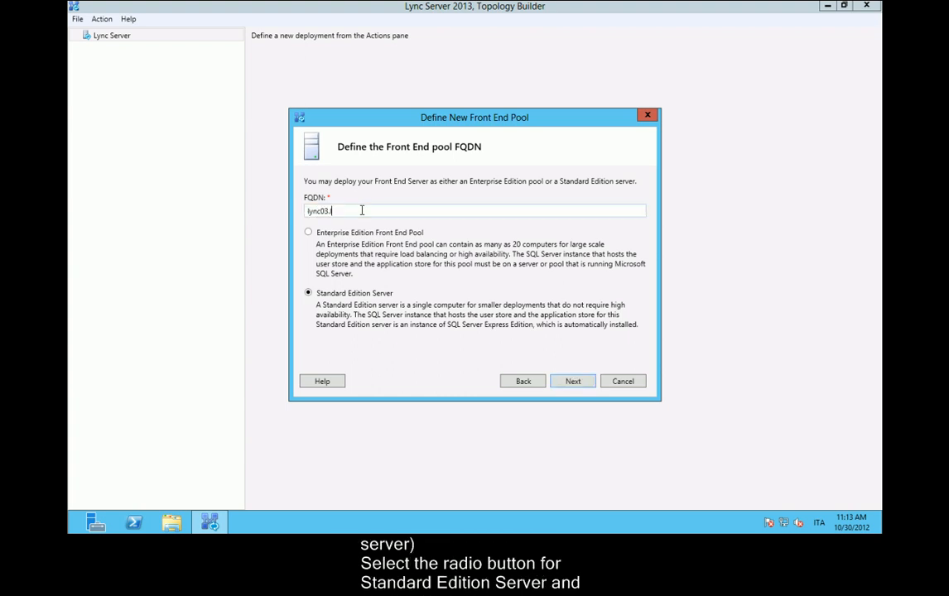
text(ync.intra)
click(583, 383)
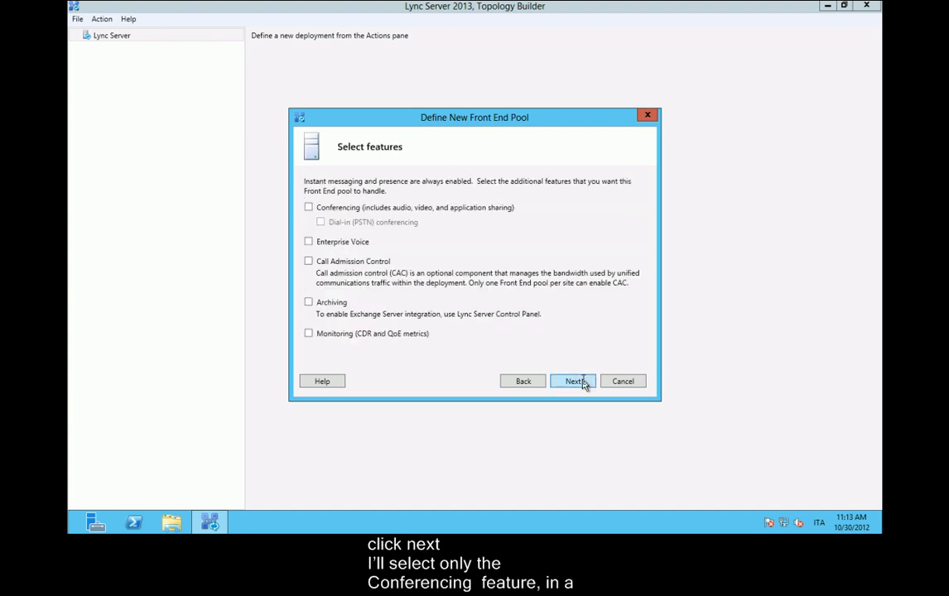
- Enable only the Conferencing feature for the Front End pool and leave the Mediation Server uncollocated
click(393, 209)
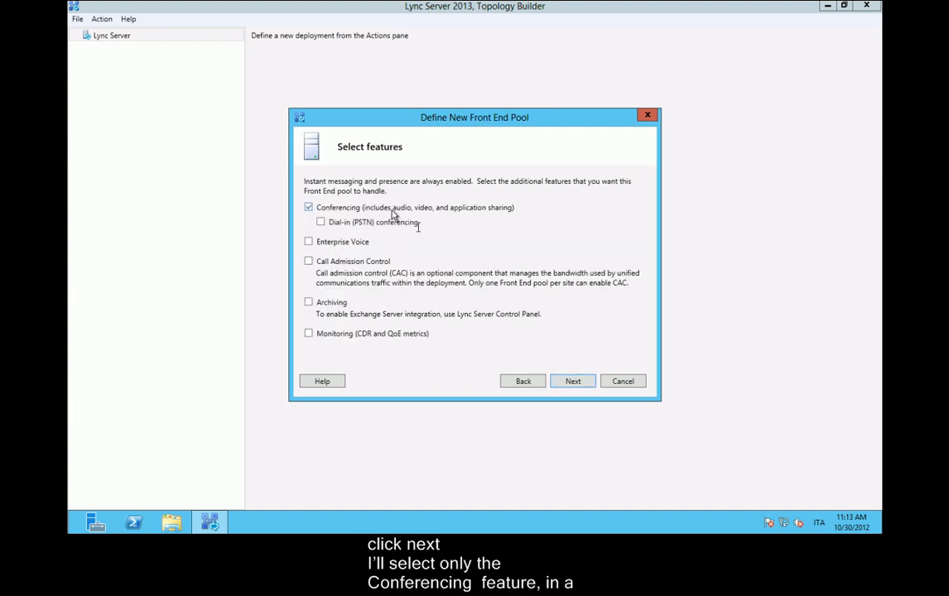
click(569, 383)
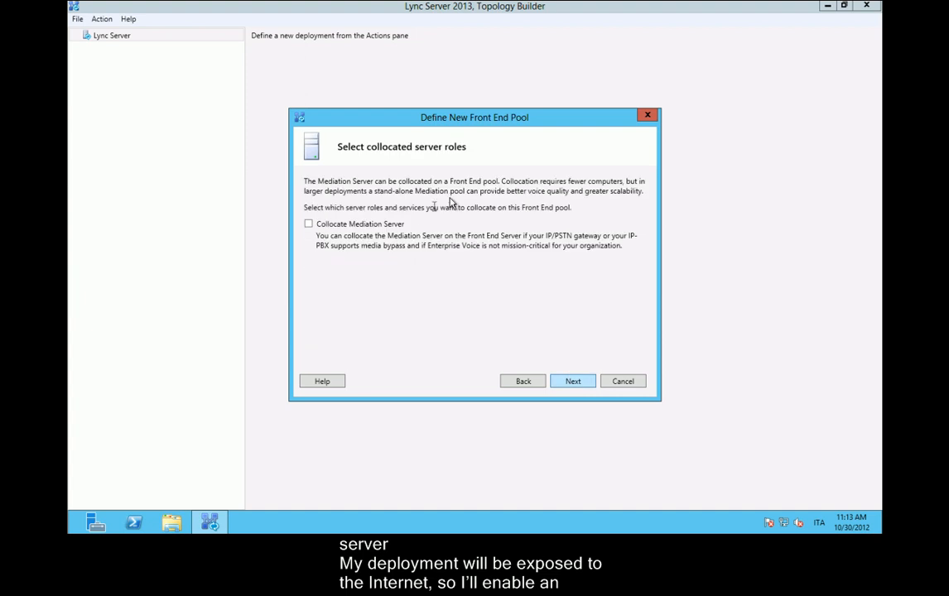
click(577, 382)
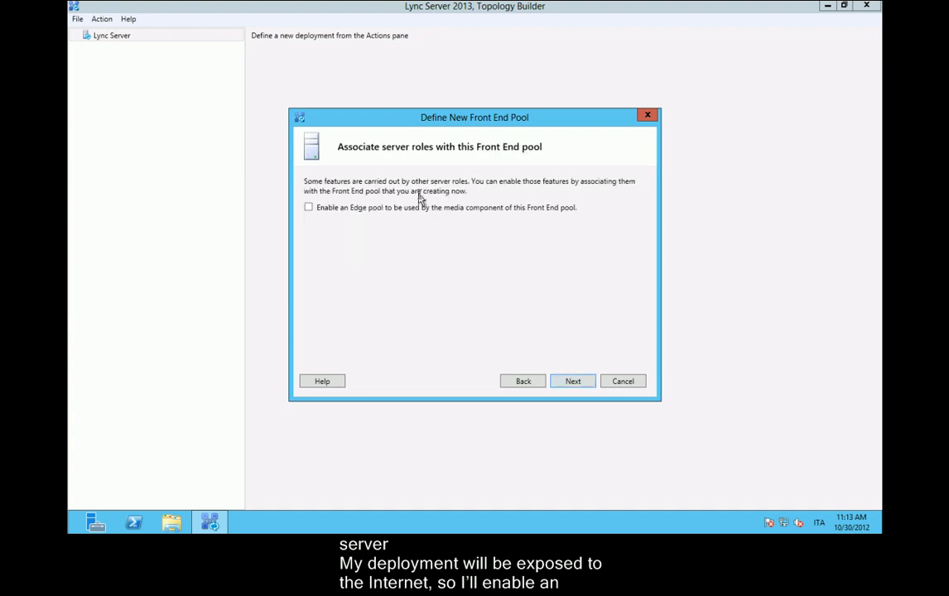
- Enable an Edge pool for the Front End pool's media component and accept the default SQL Server store
click(409, 208)
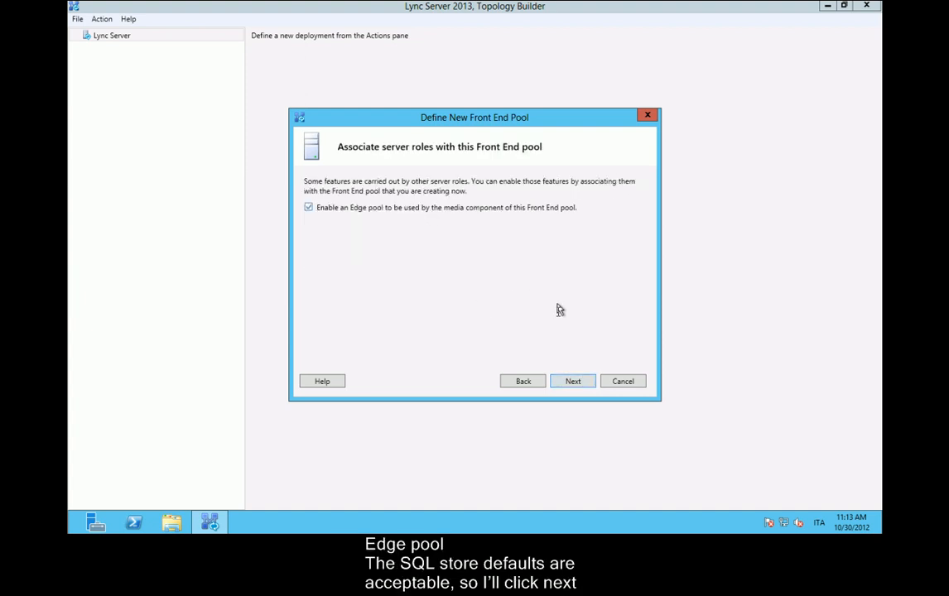
click(585, 386)
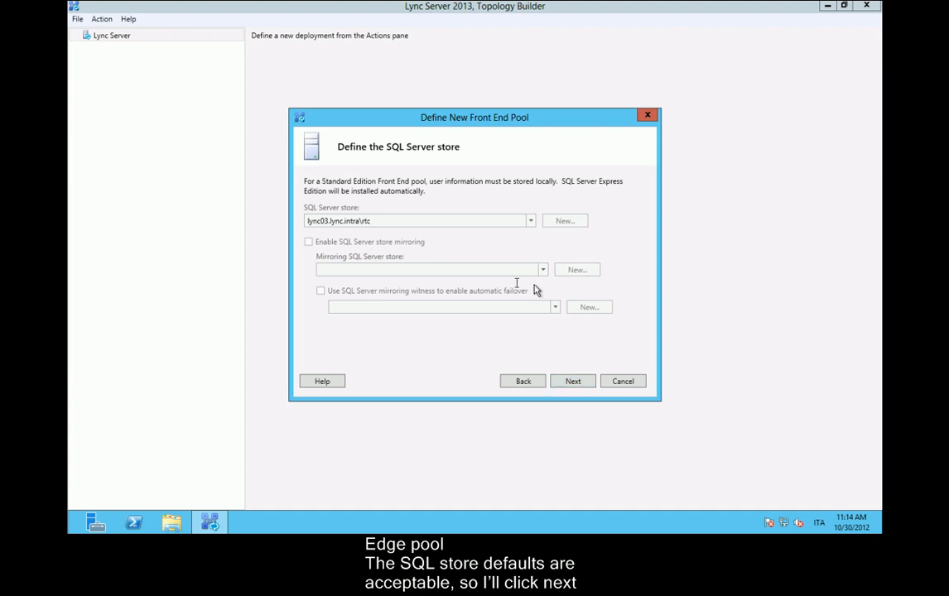
click(573, 381)
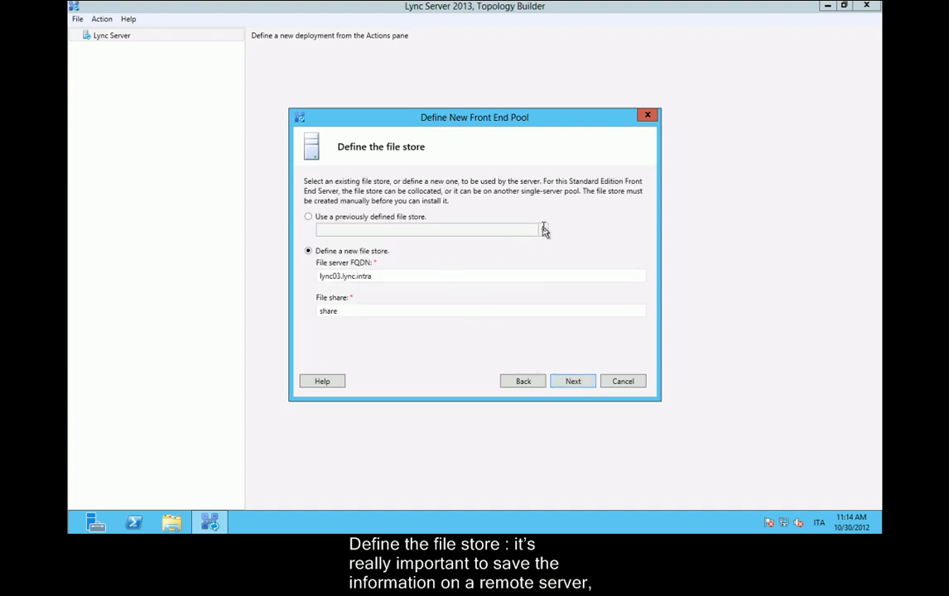
- Define a new file store on the file server lync08.lync.intra with the file share lync
double_click(350, 277)
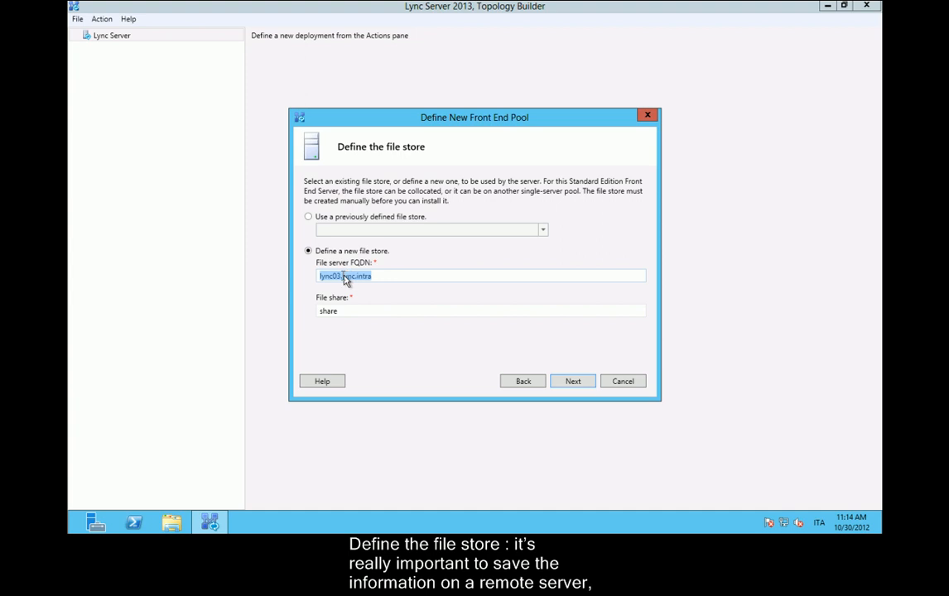
click(341, 276)
key(BackSpace)
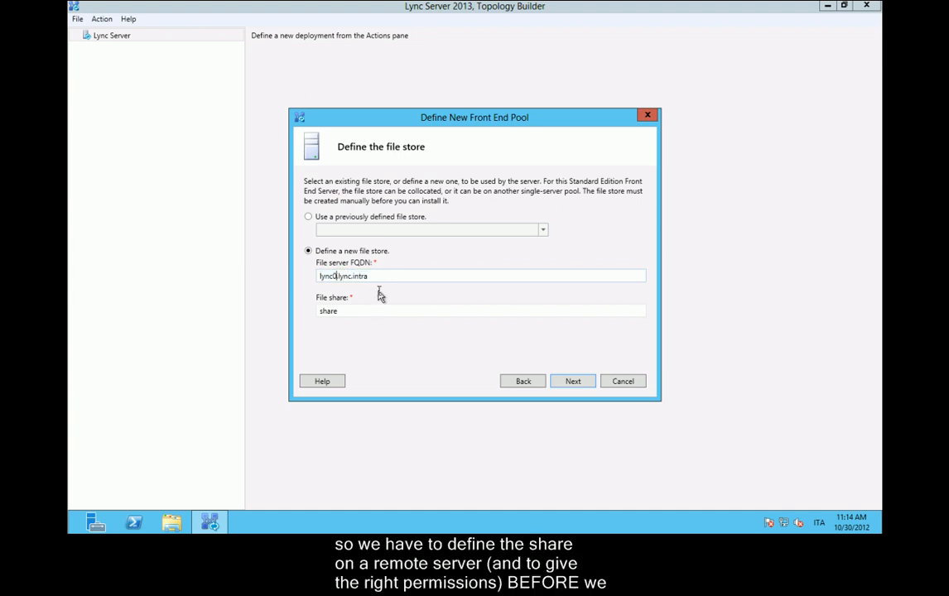
text(8)
double_click(364, 310)
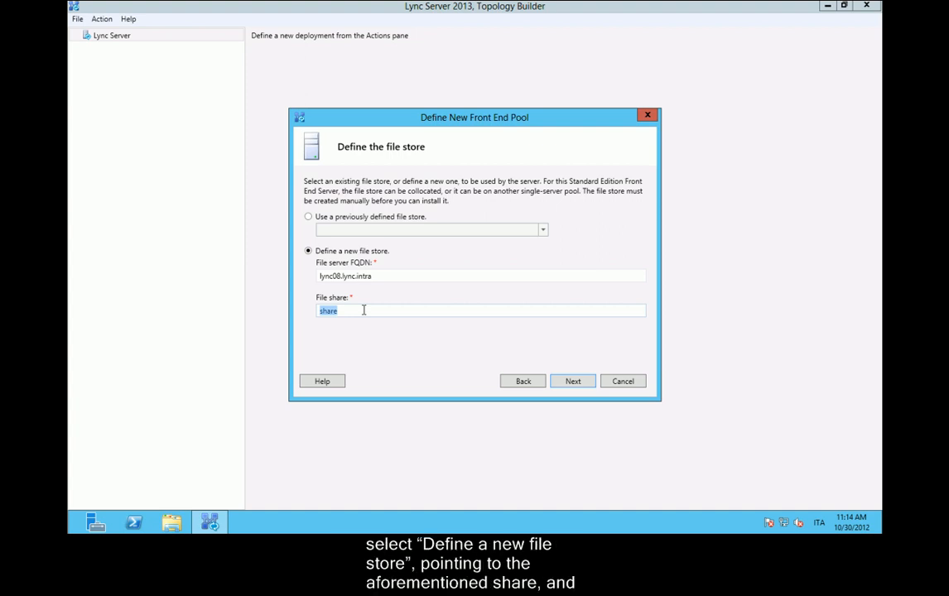
key(BackSpace)
text(lync)
click(573, 381)
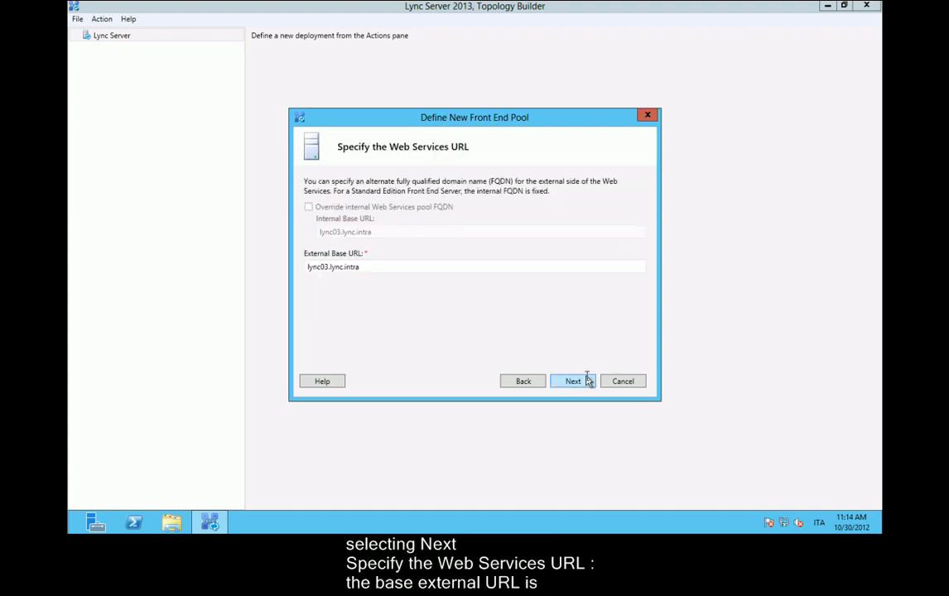
- Set the external base URL of the Web Services to lync03.lync2013.org
click(406, 269)
click(412, 269)
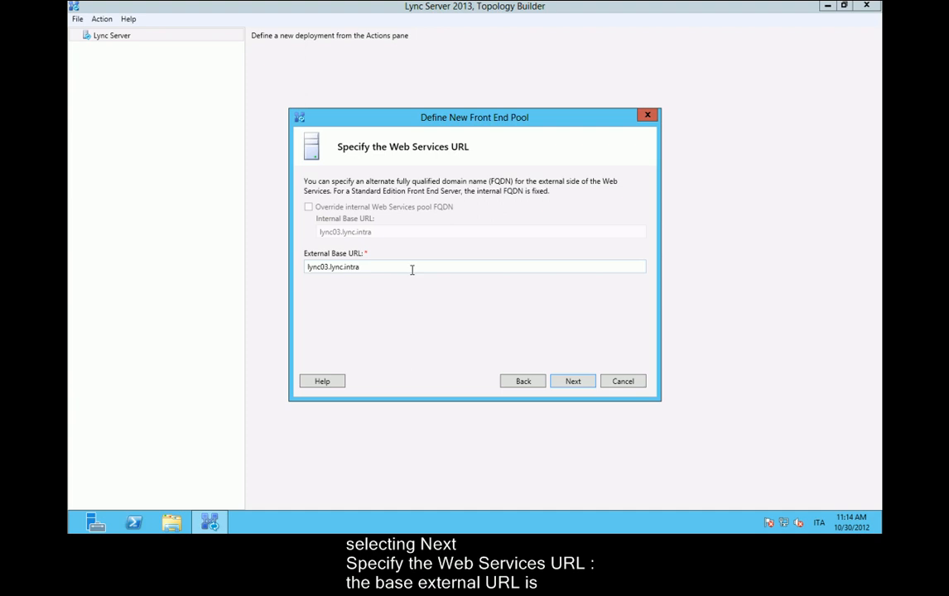
key(BackSpace)
key(BackSpace)
key(BackSpace)
key(BackSpace)
key(BackSpace)
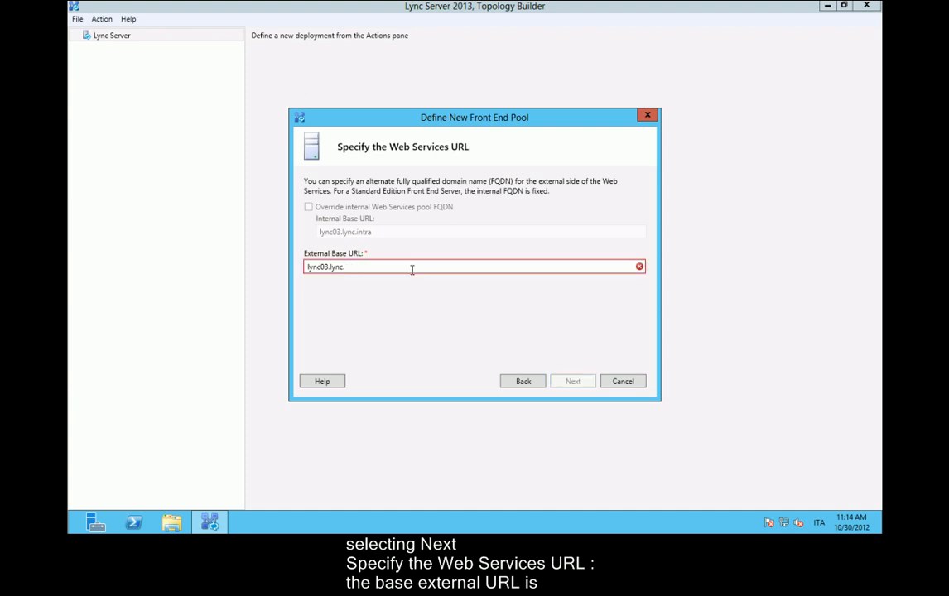
text(2013.)
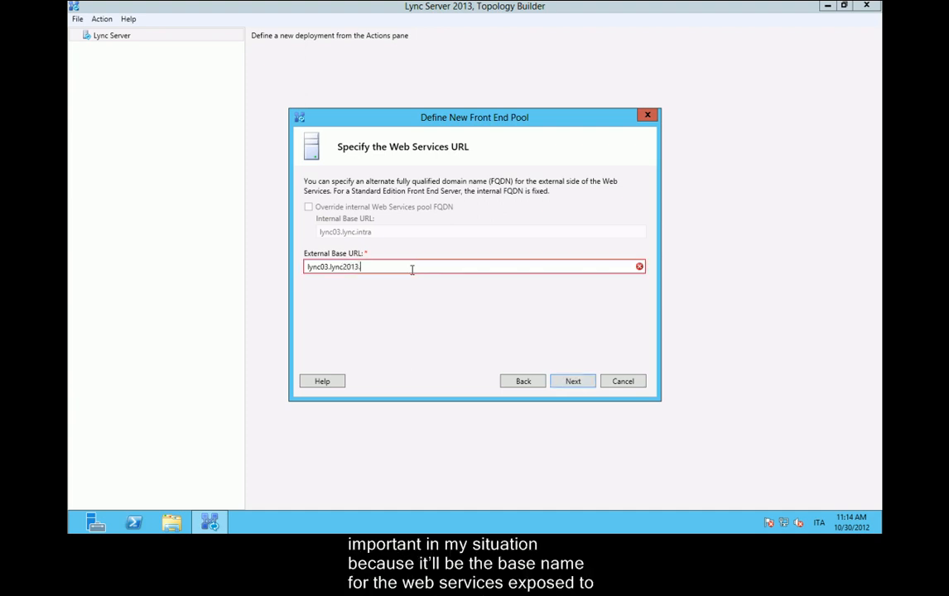
text(org)
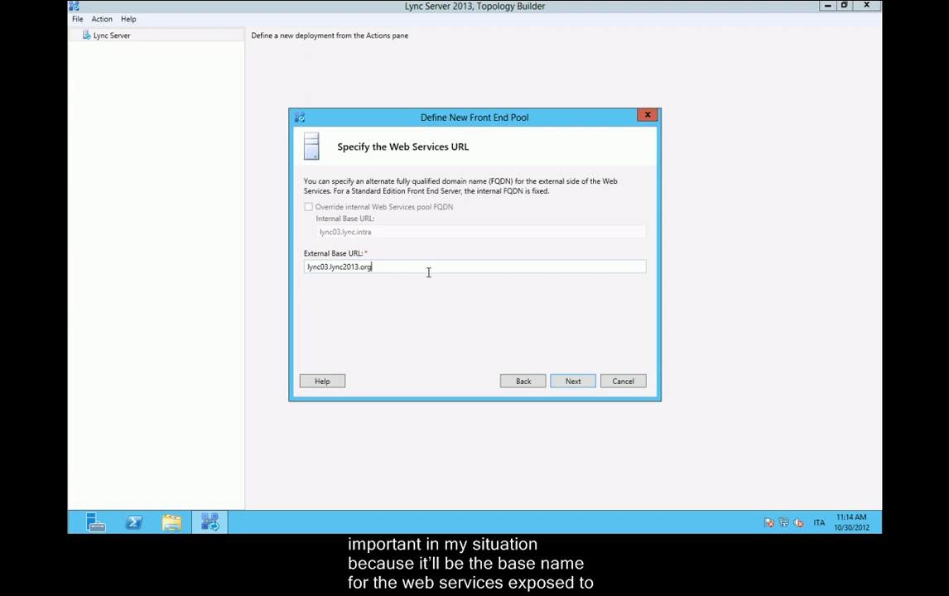
click(575, 382)
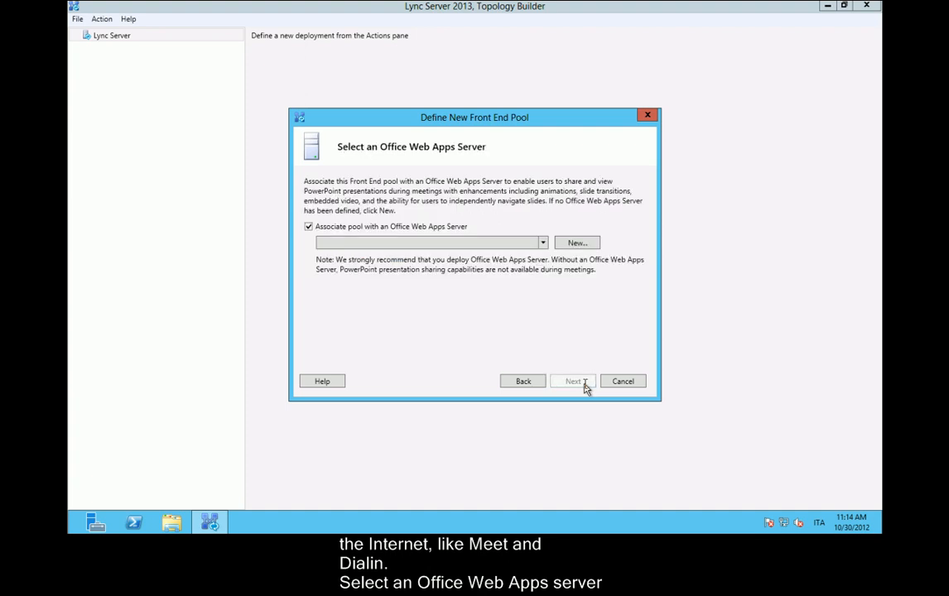
- Define a new Office Web Apps Server with the FQDN lync04.lync.intra and associate it with the Front End pool
click(573, 244)
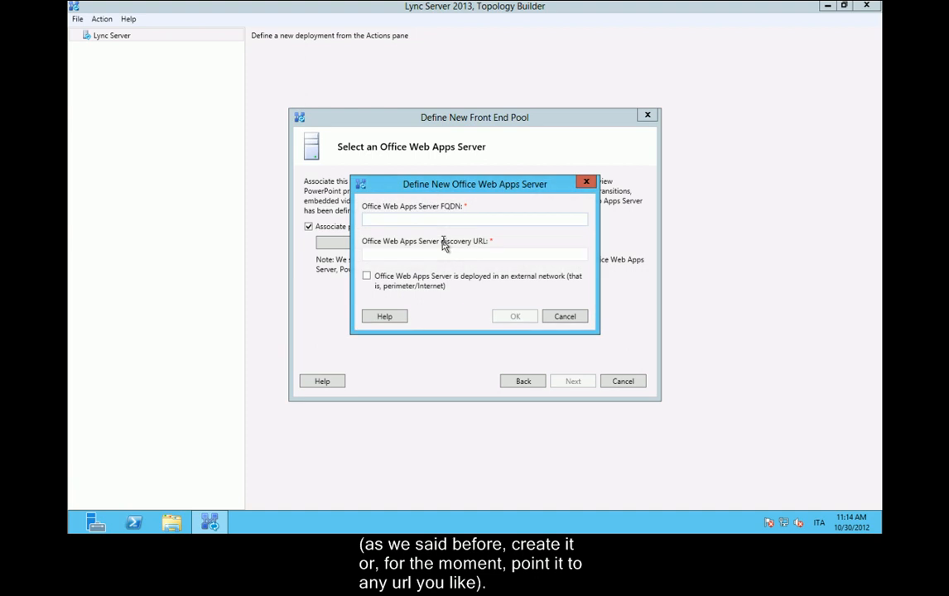
text(lync04.lync20)
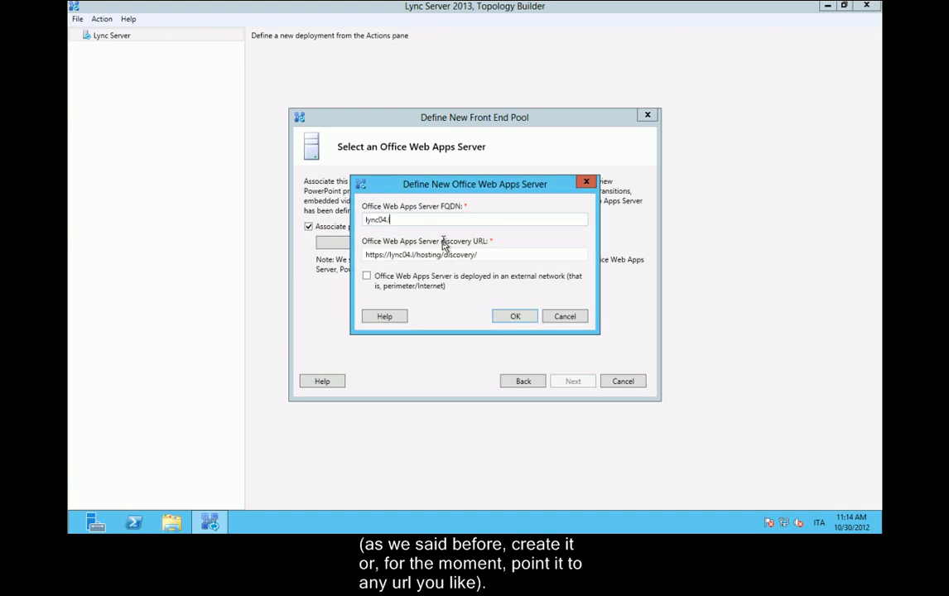
key(BackSpace)
key(BackSpace)
text(.intra)
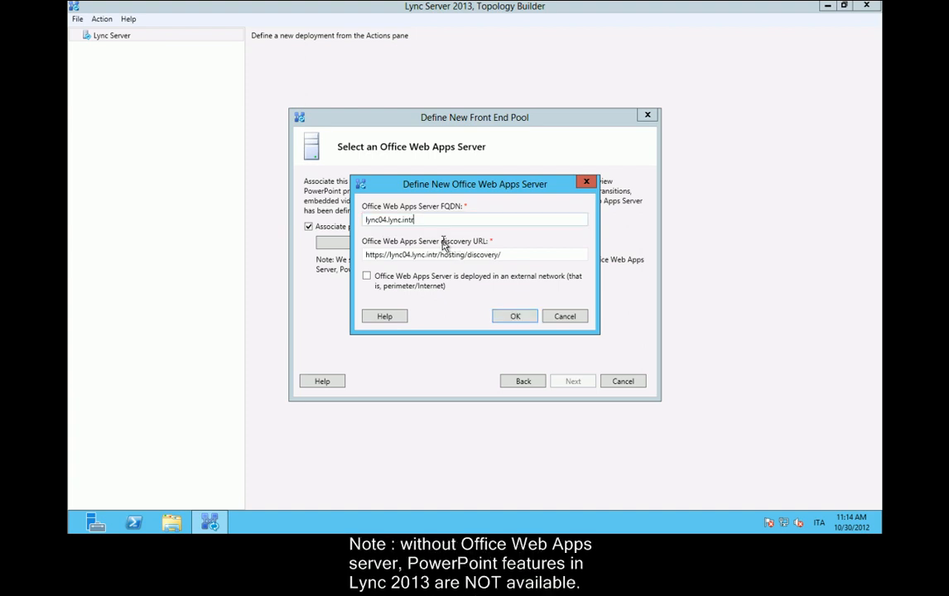
click(517, 316)
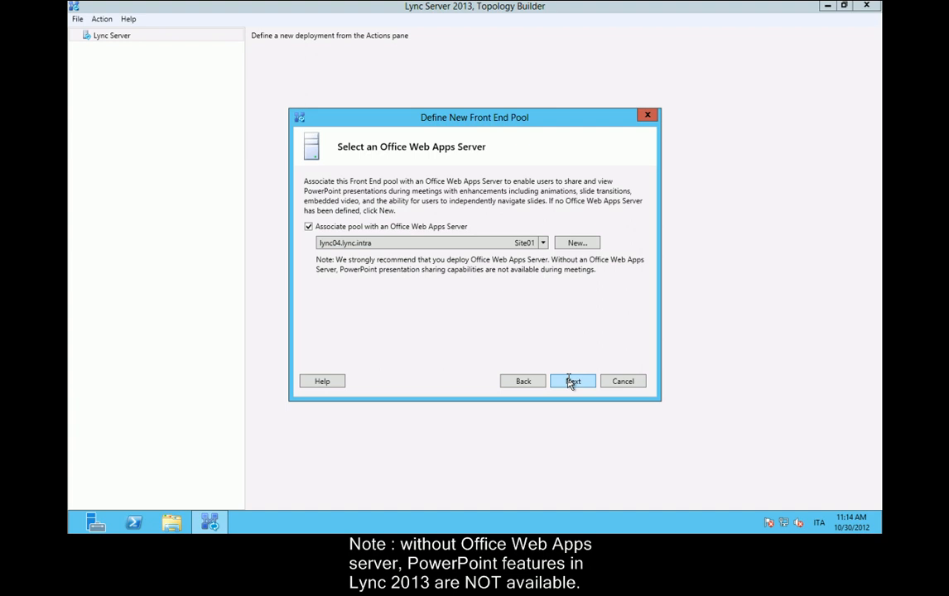
click(571, 381)
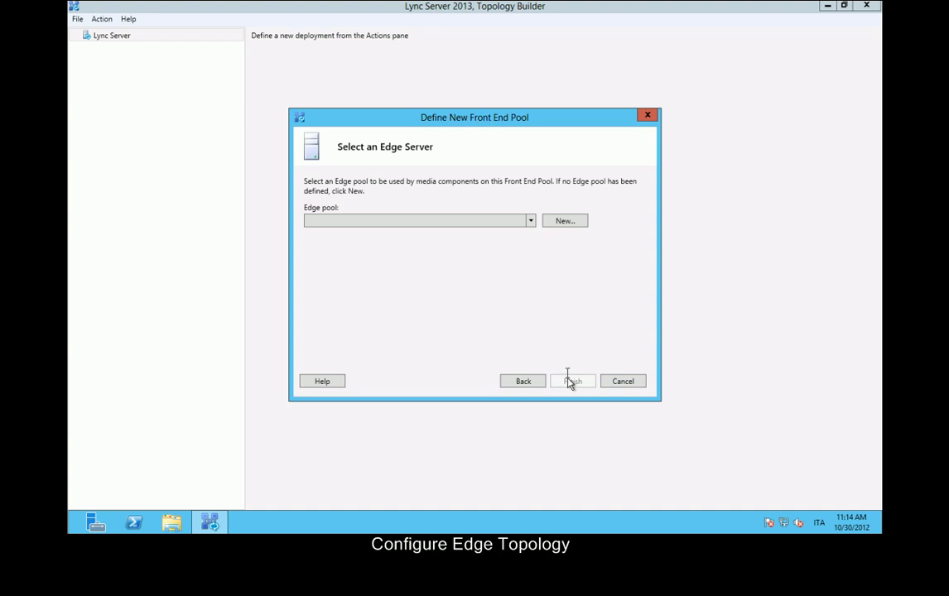
- Start a new Edge pool and define it as a single computer pool with the FQDN lync09
click(566, 225)
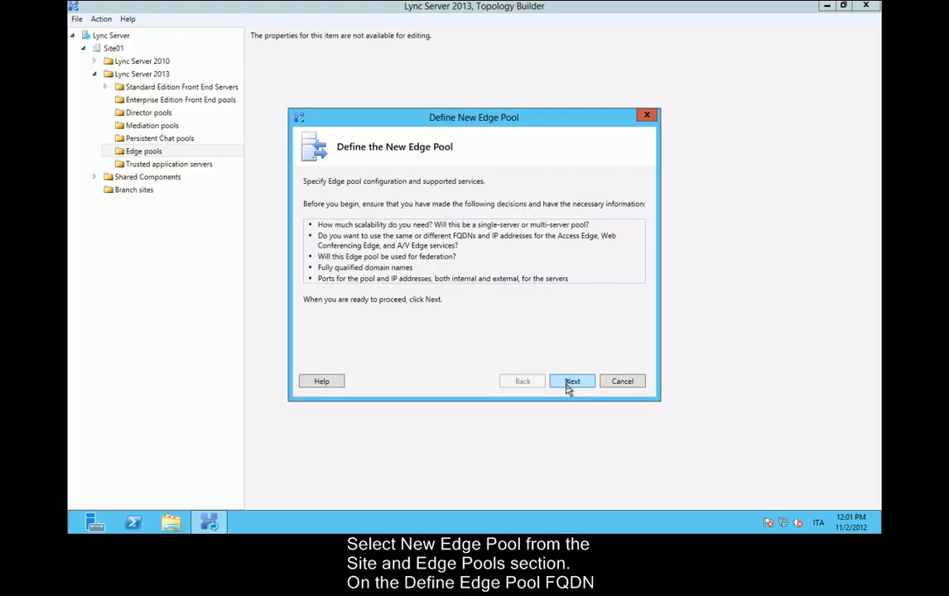
click(570, 384)
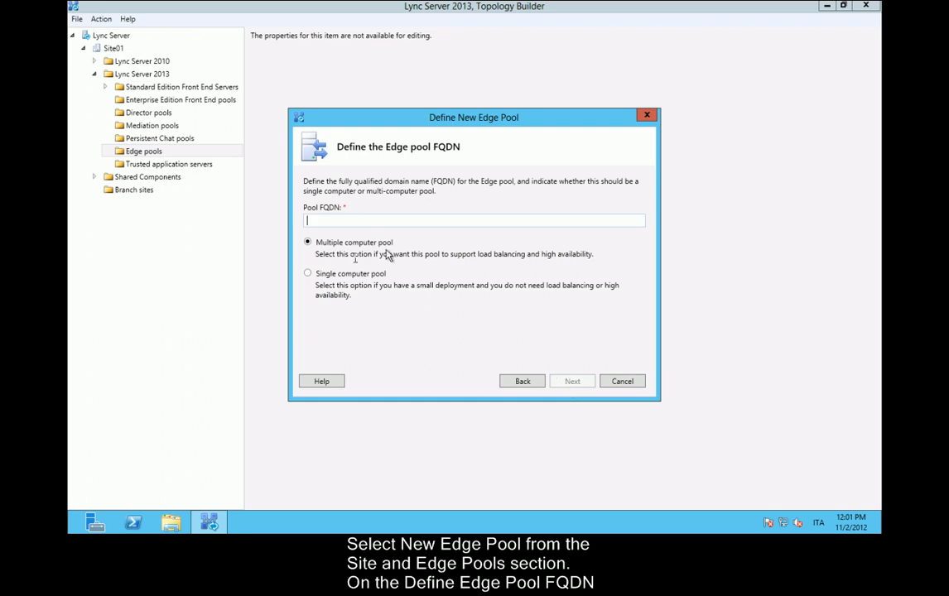
click(342, 274)
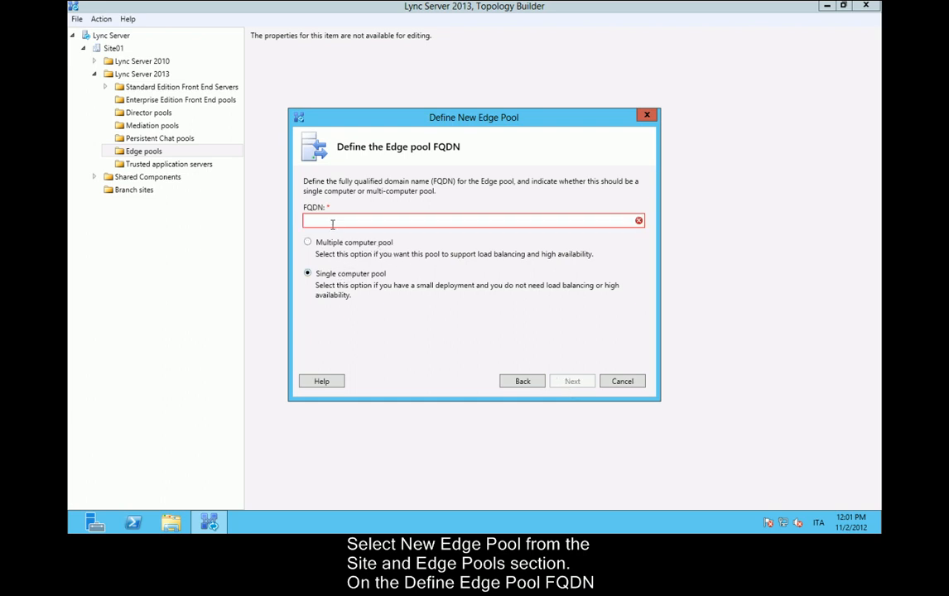
click(332, 222)
text(lync09)
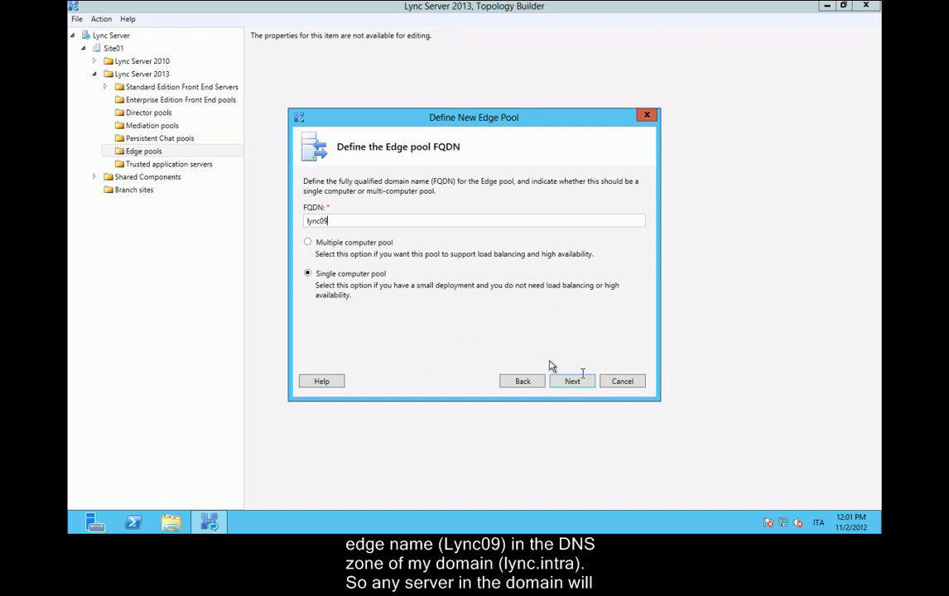
click(582, 380)
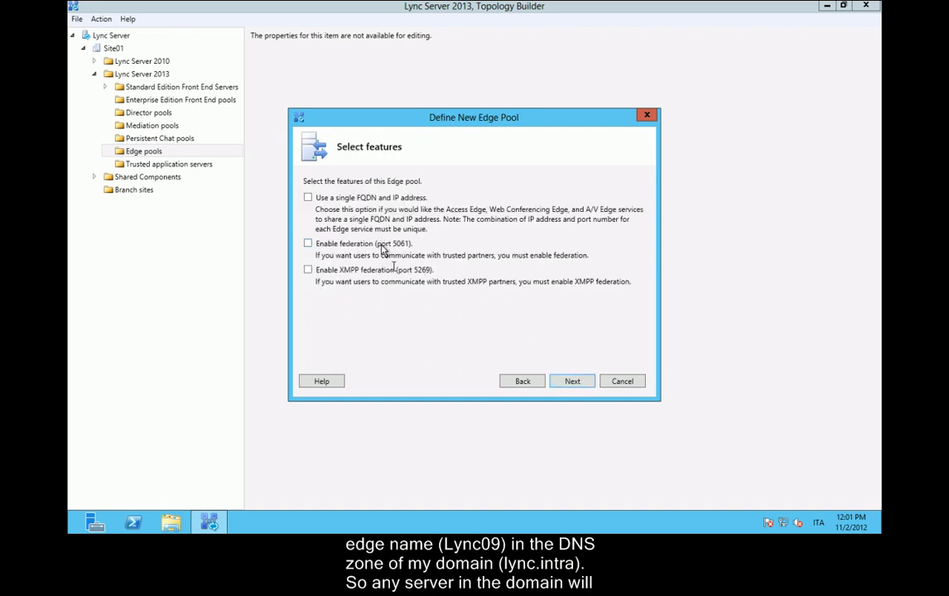
- Enable federation and XMPP federation for the Edge pool, keeping only IPv4 on the internal and external interfaces
click(356, 244)
click(335, 271)
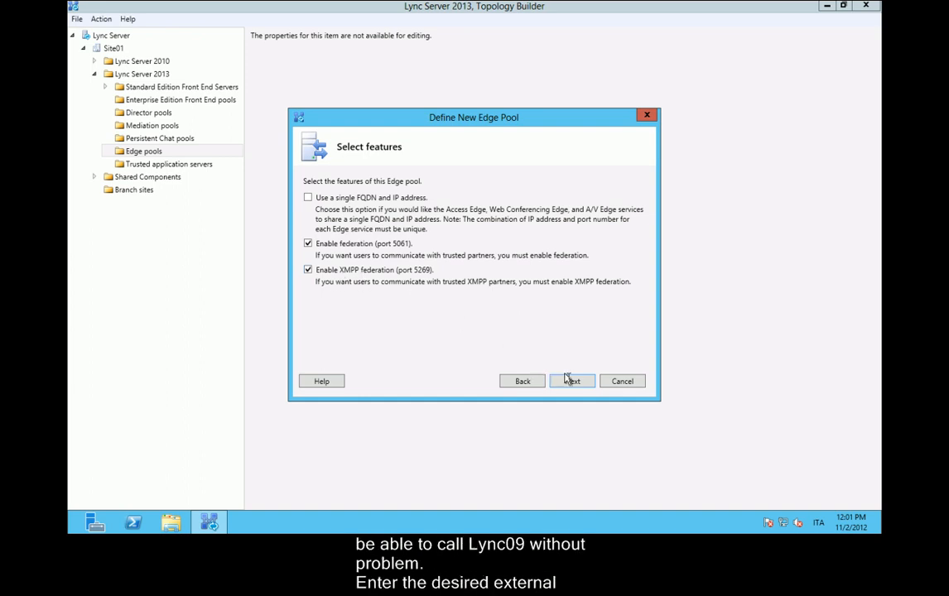
click(572, 381)
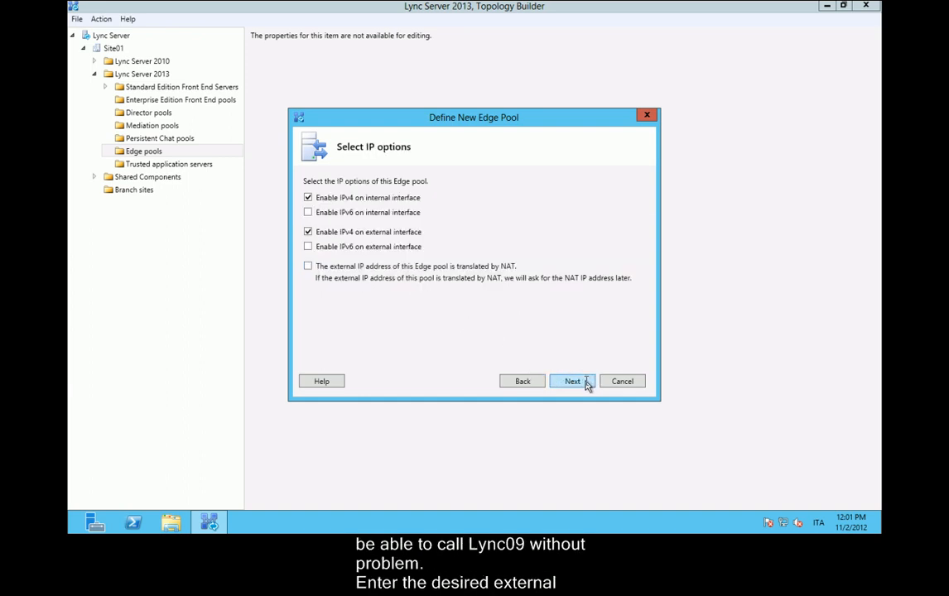
click(588, 381)
- Set the external FQDNs to sip.lync2013.org for Access Edge, wc.lync2013.org for Web Conferencing Edge and av.lync2013.org for A/V Edge, keeping the default ports
click(418, 243)
text(sip.lync2013.org)
key(Tab)
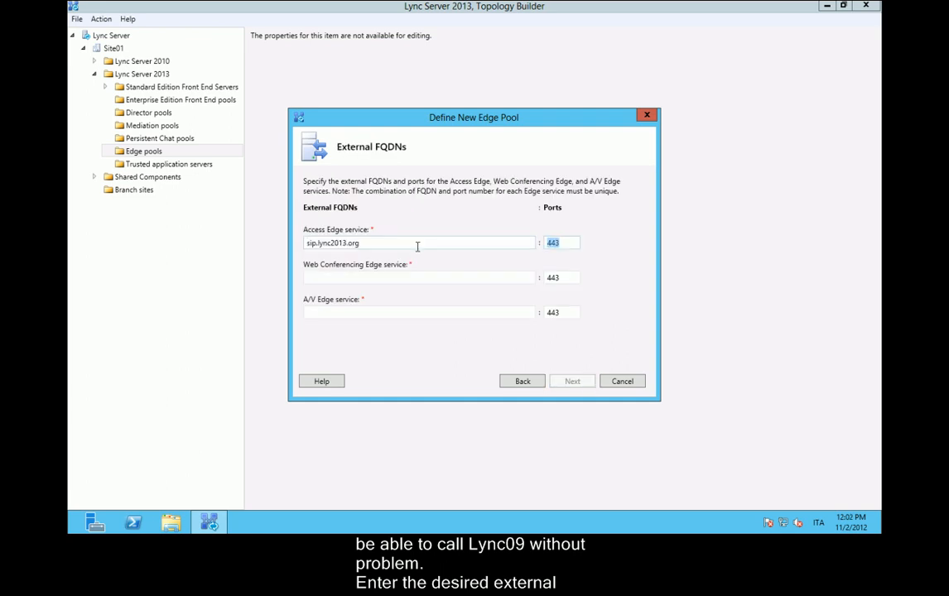
key(Tab)
text(w)
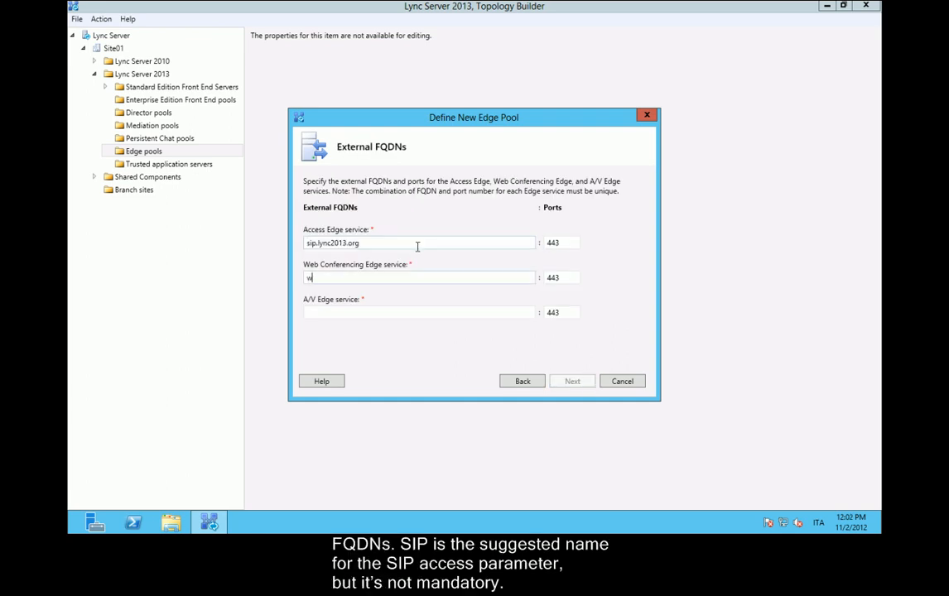
text(c.lync2013.org)
key(Tab)
key(Tab)
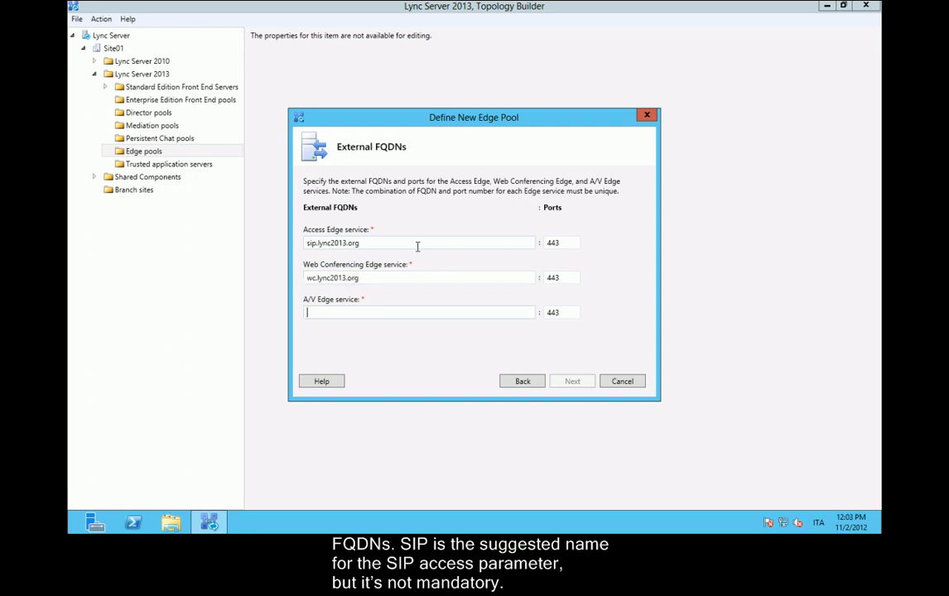
text(av.lyn)
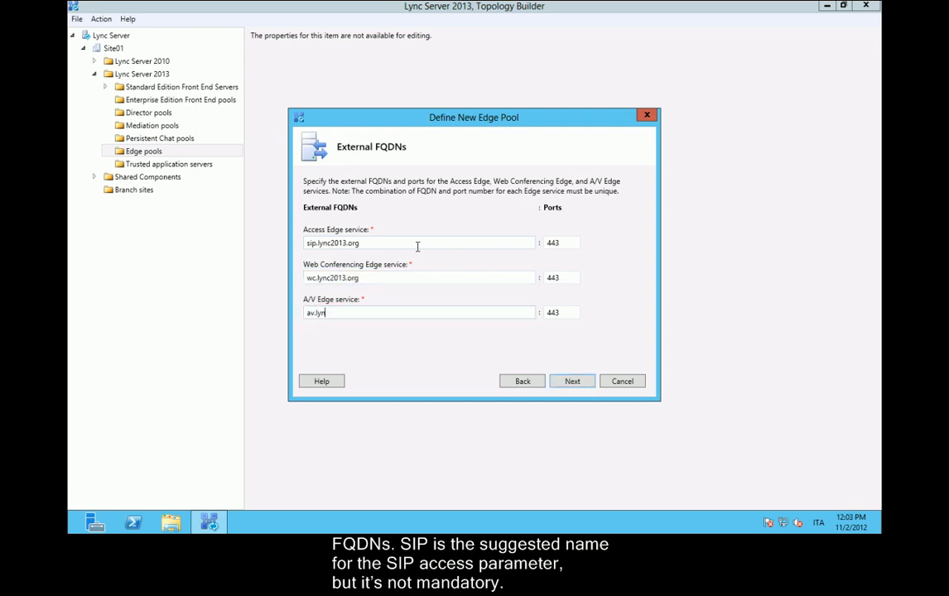
text(c2013.org)
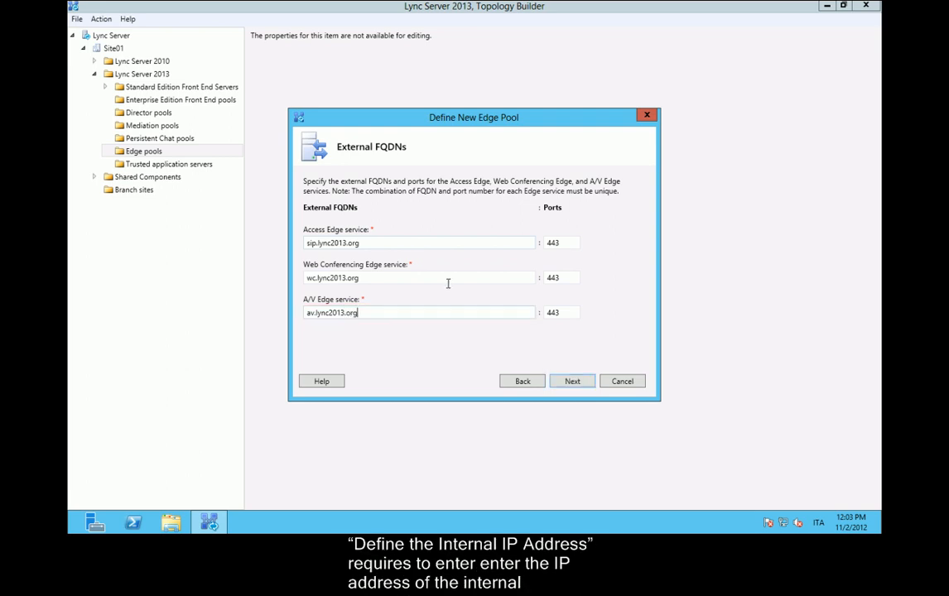
click(568, 382)
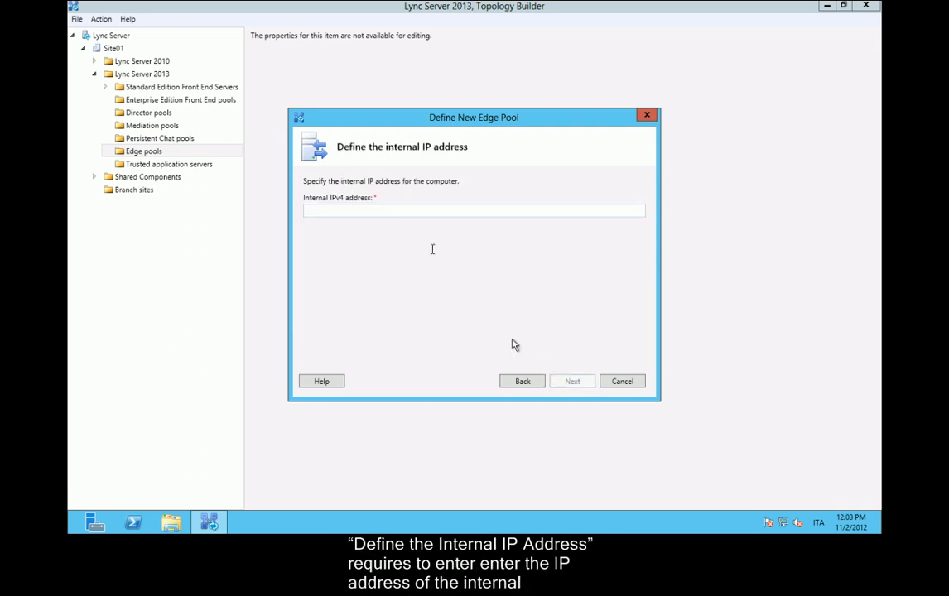
- Set the Edge server's internal IPv4 address to 192.168.1.202
text(1)
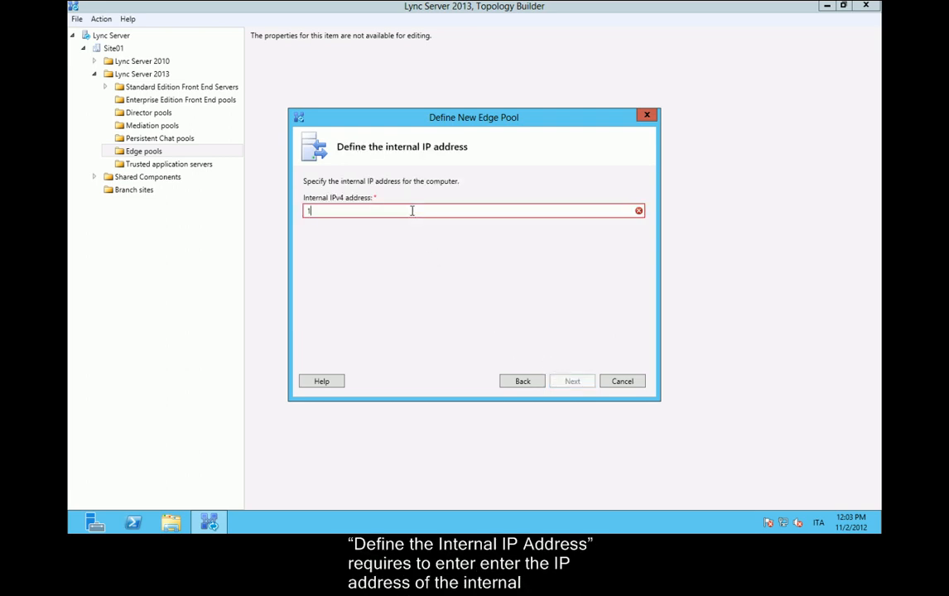
text(92.168.1.)
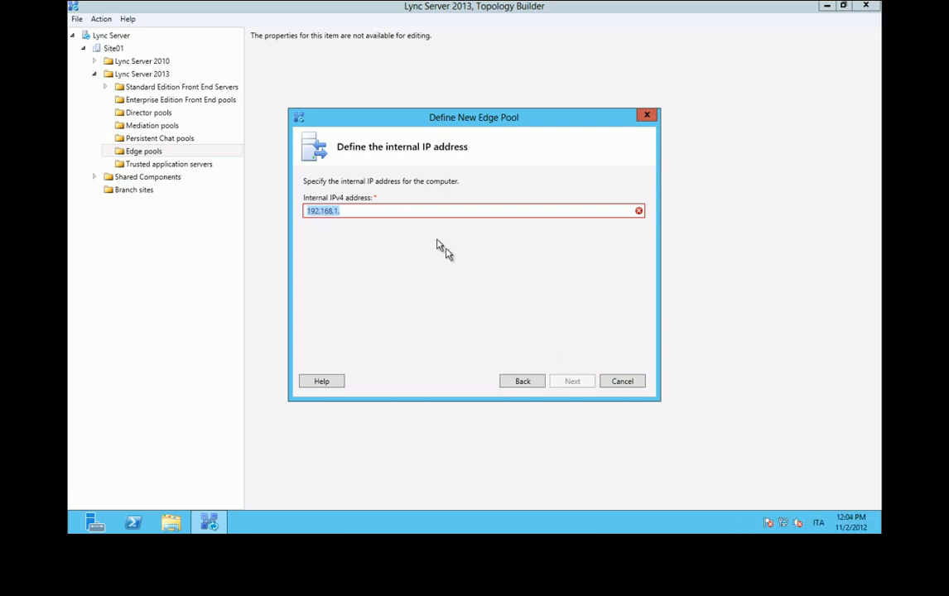
click(368, 212)
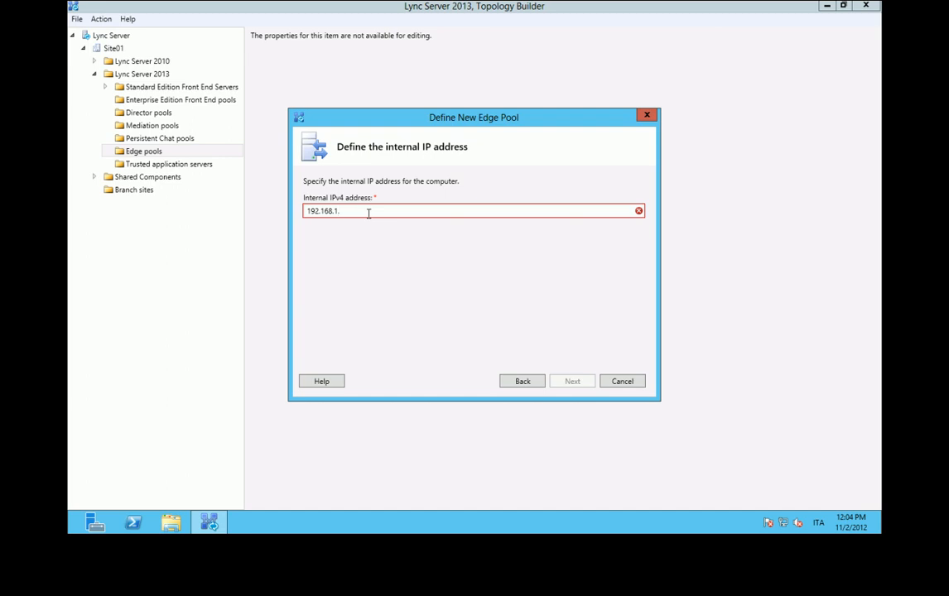
text(202)
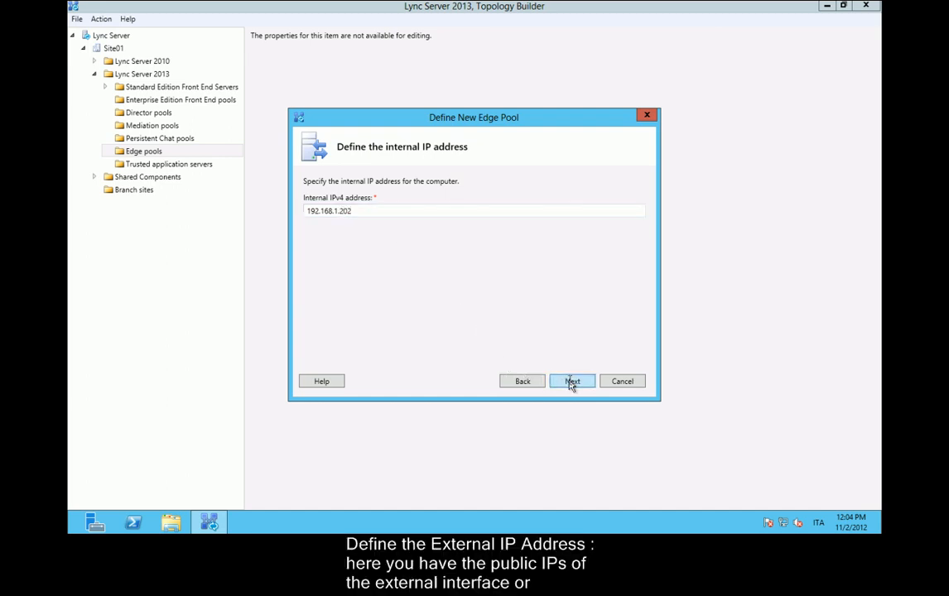
click(570, 381)
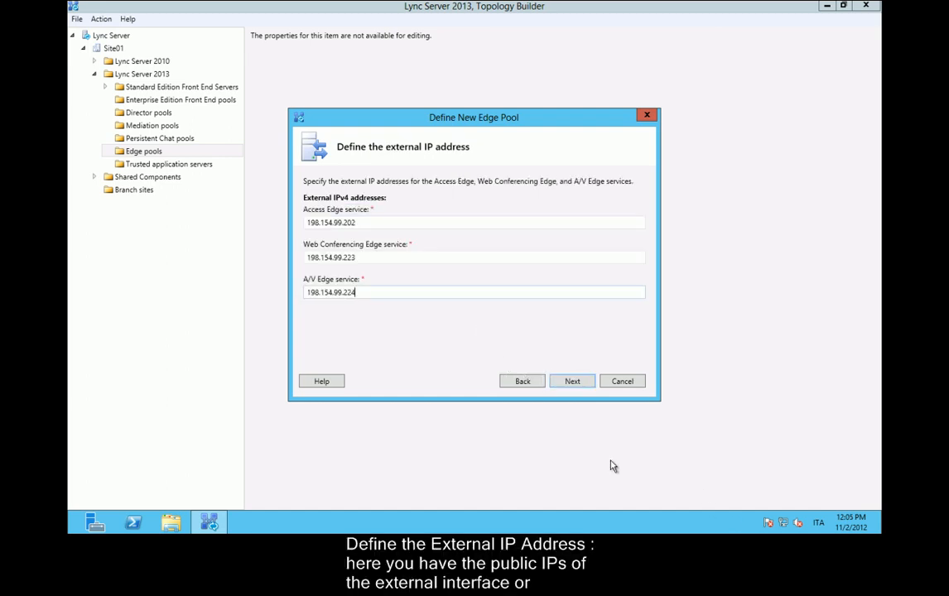
- Use external IPv4 addresses 198.154.99.202 for Access Edge, 198.154.99.223 for Web Conferencing Edge and 198.154.99.224 for A/V Edge
double_click(372, 221)
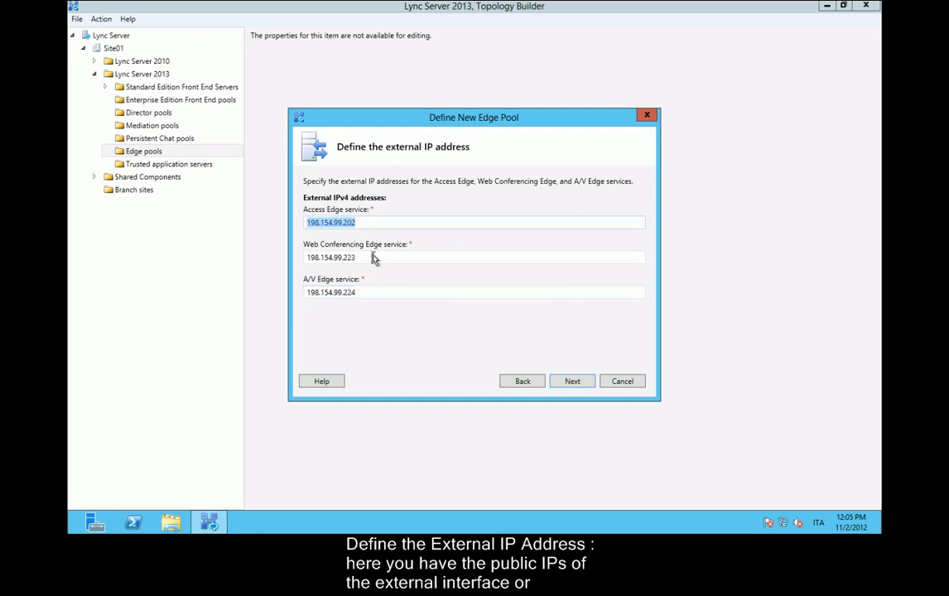
double_click(372, 258)
double_click(375, 292)
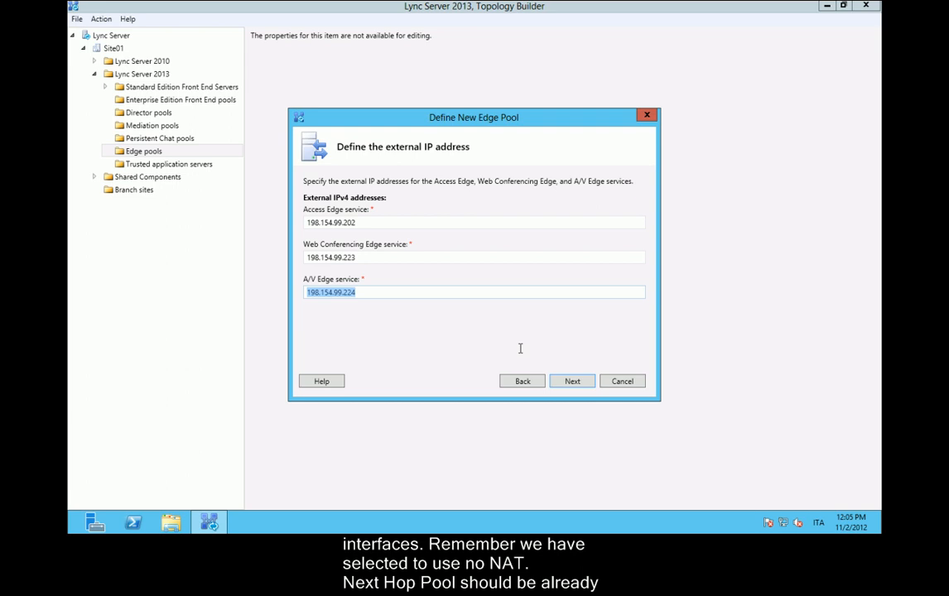
click(575, 386)
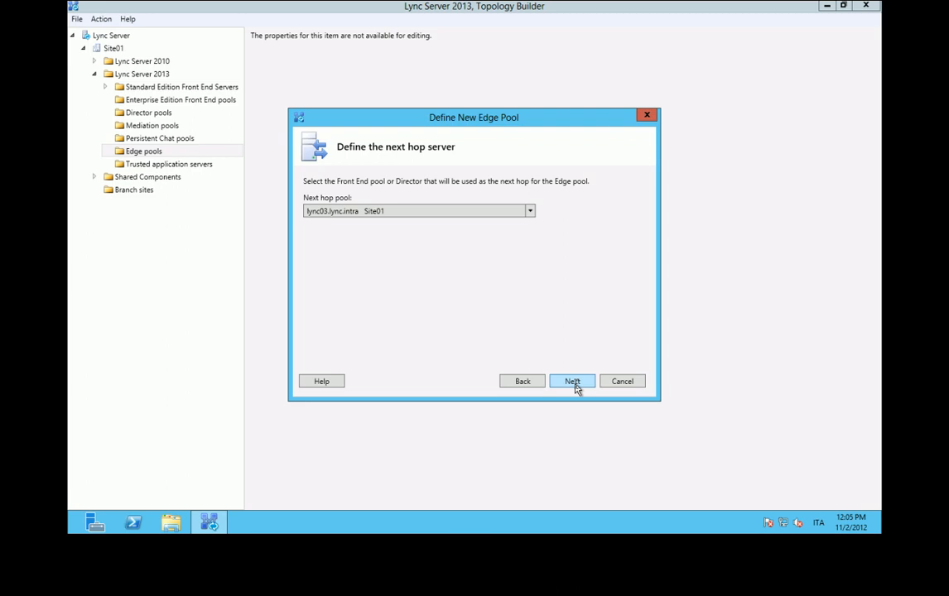
- Keep lync03.lync.intra as the next hop pool, associate that Front End pool with the Edge pool and finish the definition
click(574, 383)
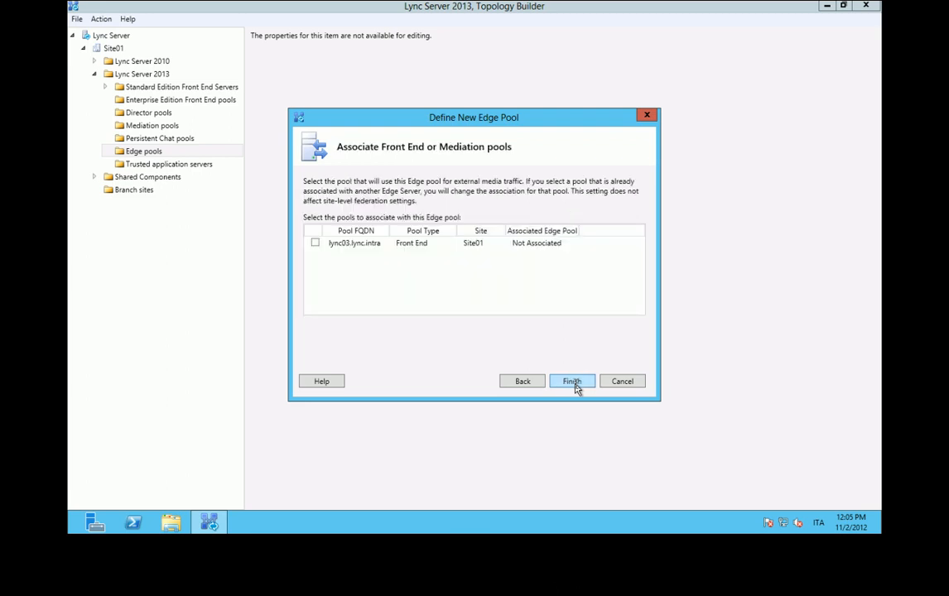
click(315, 243)
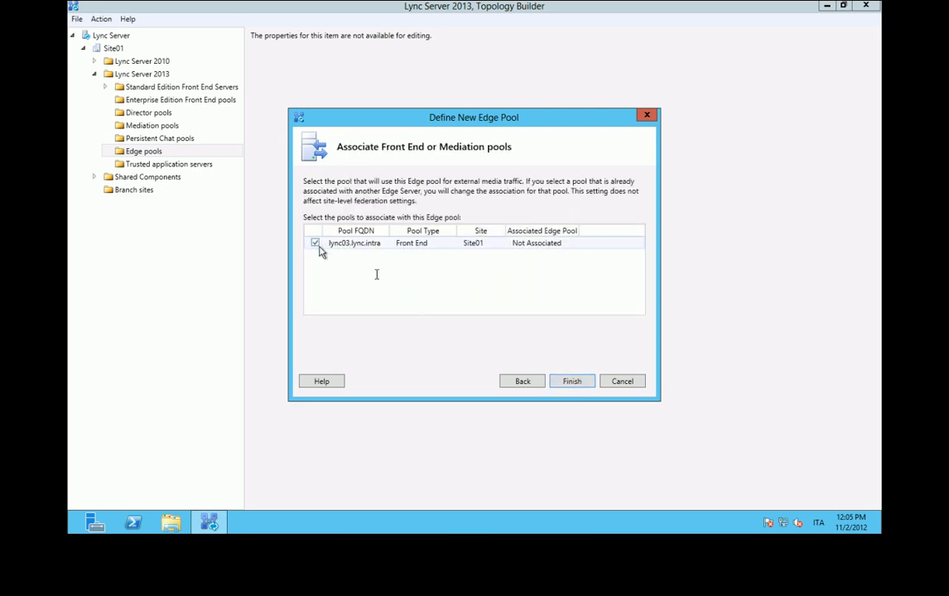
click(576, 386)
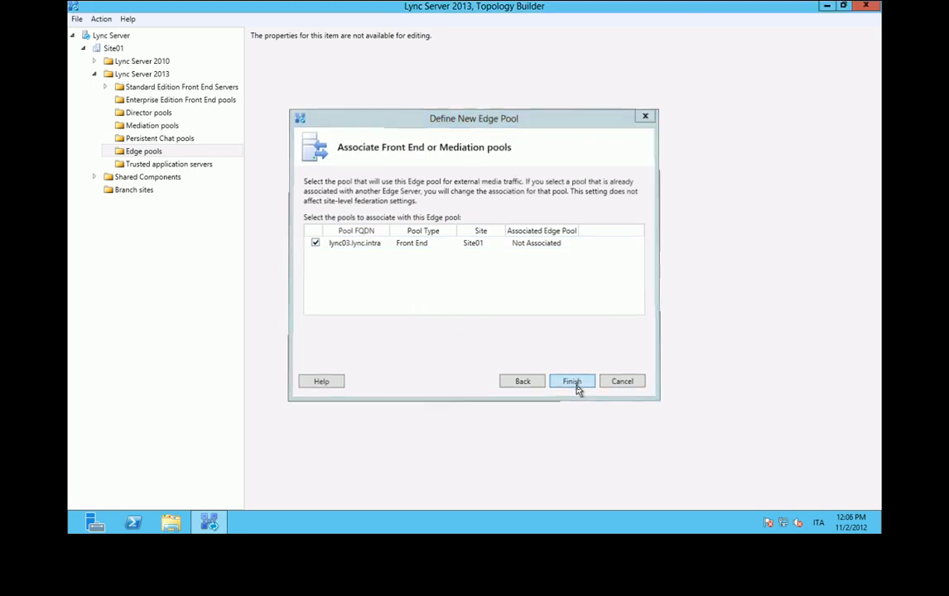
- Publish the topology from the Lync Server root node
click(121, 37)
right_click(122, 41)
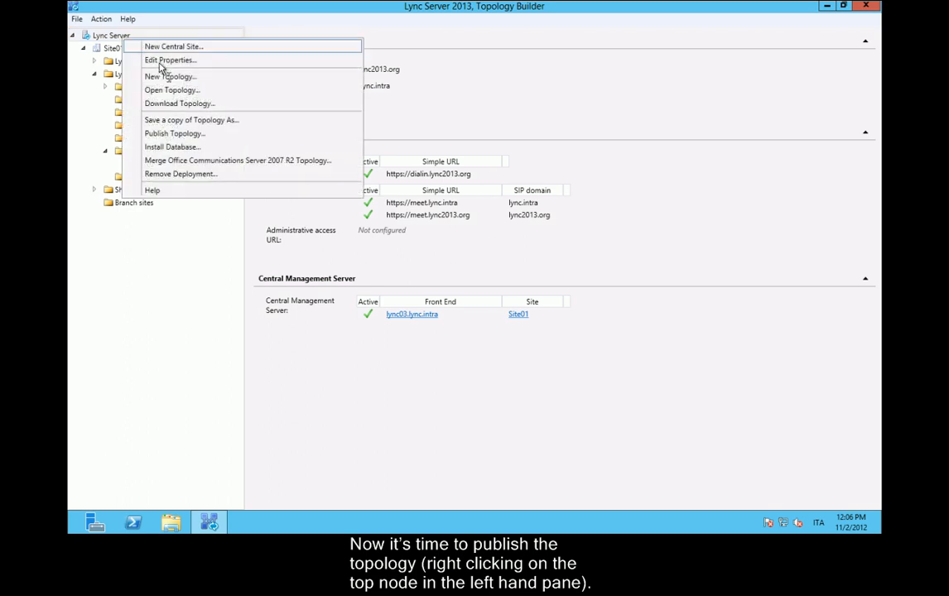
click(187, 138)
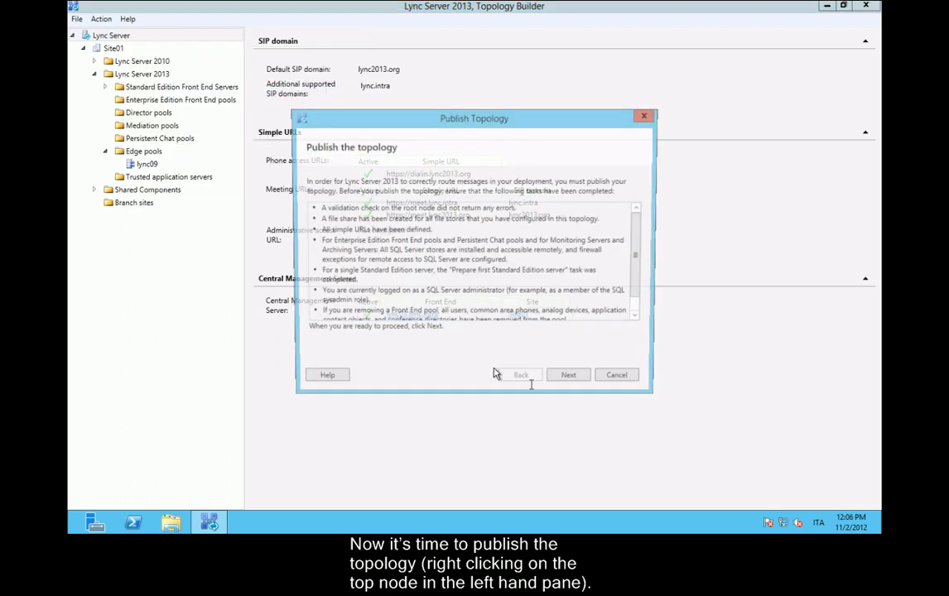
click(578, 384)
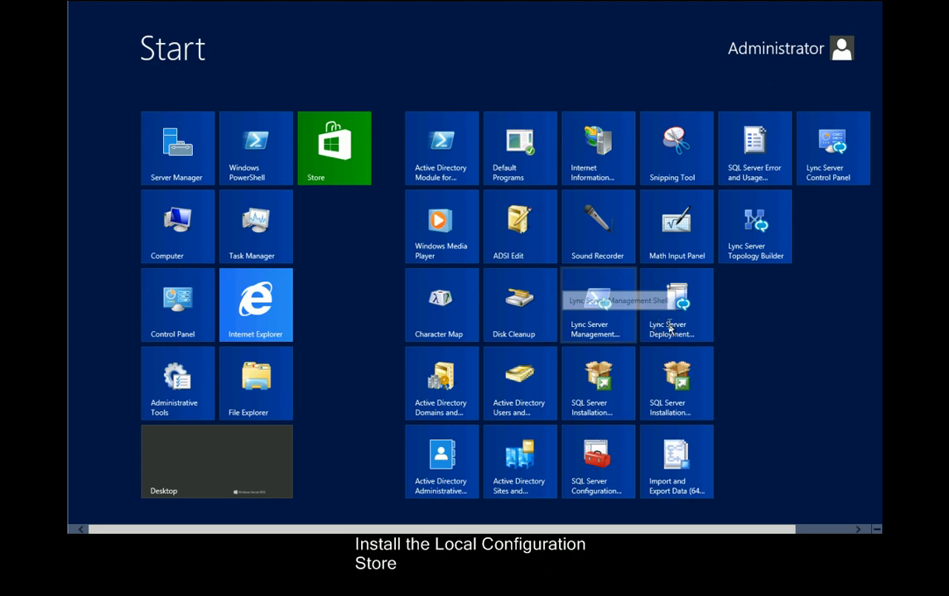
- Switch to the Lync Server Deployment Wizard and install the Local Configuration Store, retrieving data directly from the Central Management store
click(673, 328)
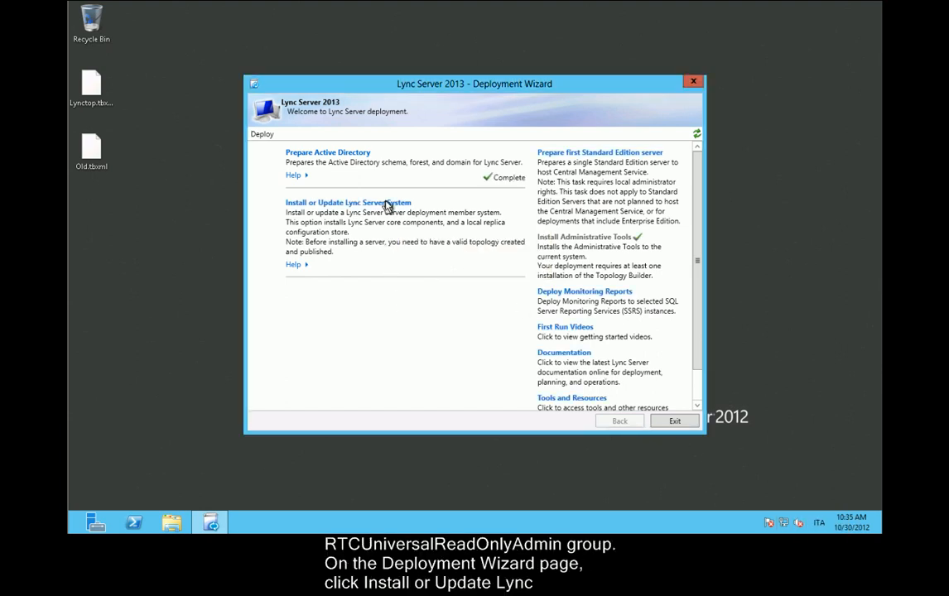
click(389, 203)
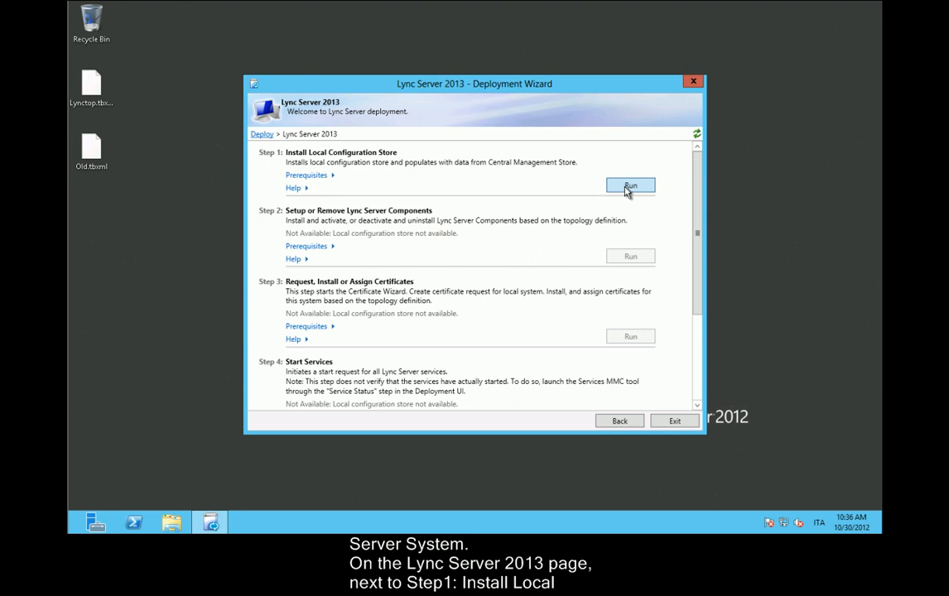
click(629, 187)
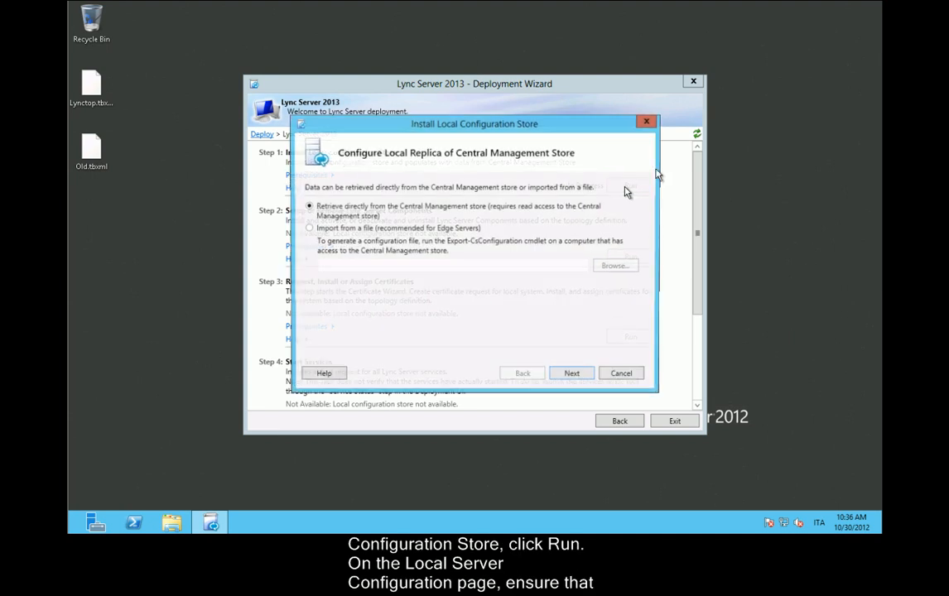
click(569, 374)
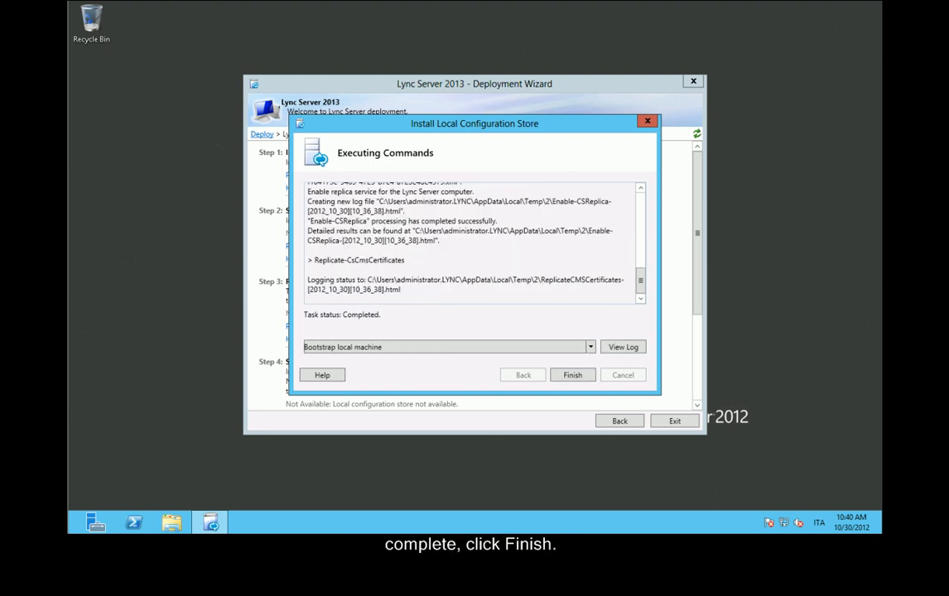
click(572, 375)
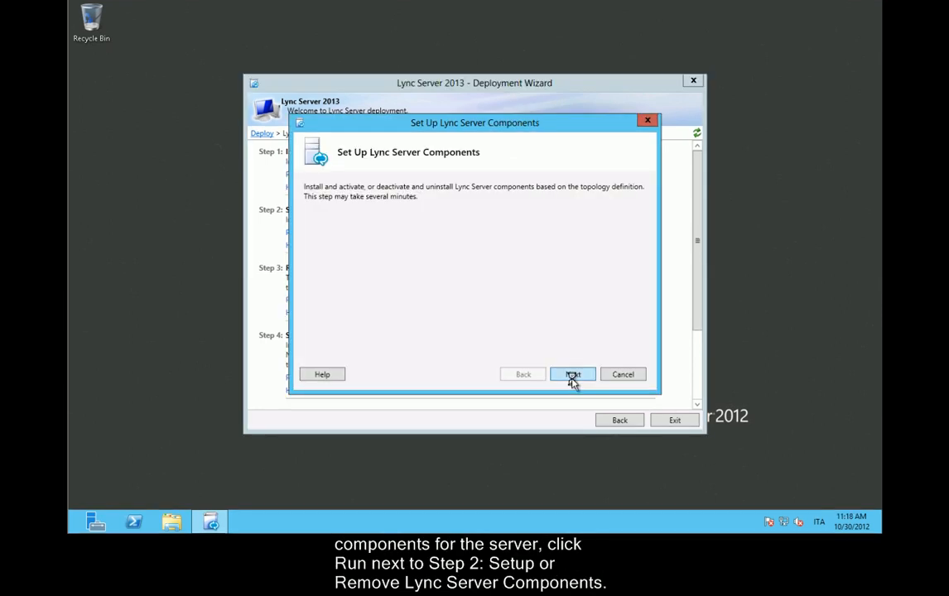
- Run the Lync Server components setup based on the topology definition through to completion
click(573, 377)
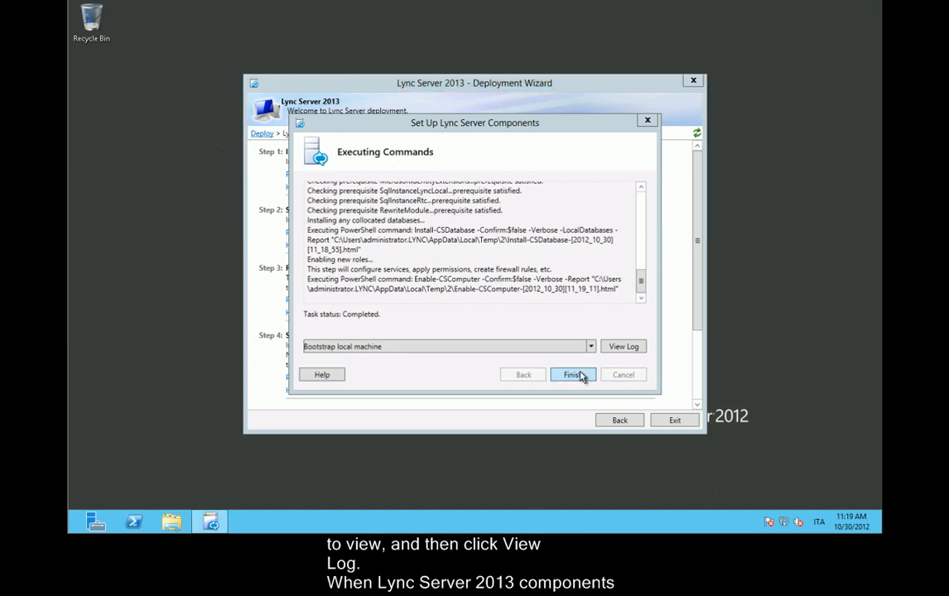
click(579, 378)
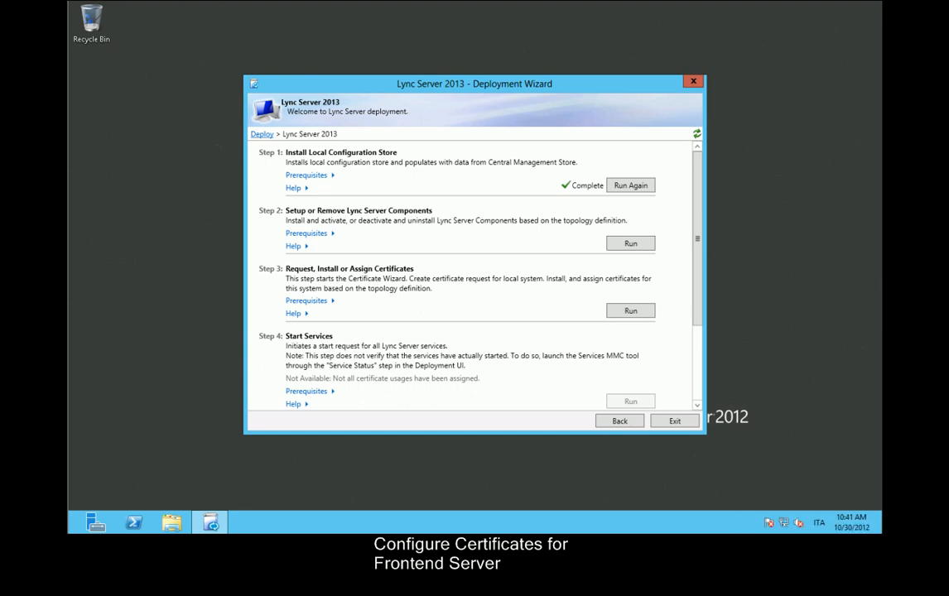
- Start a request for the Default certificate and choose to send it immediately to an online certification authority
click(628, 313)
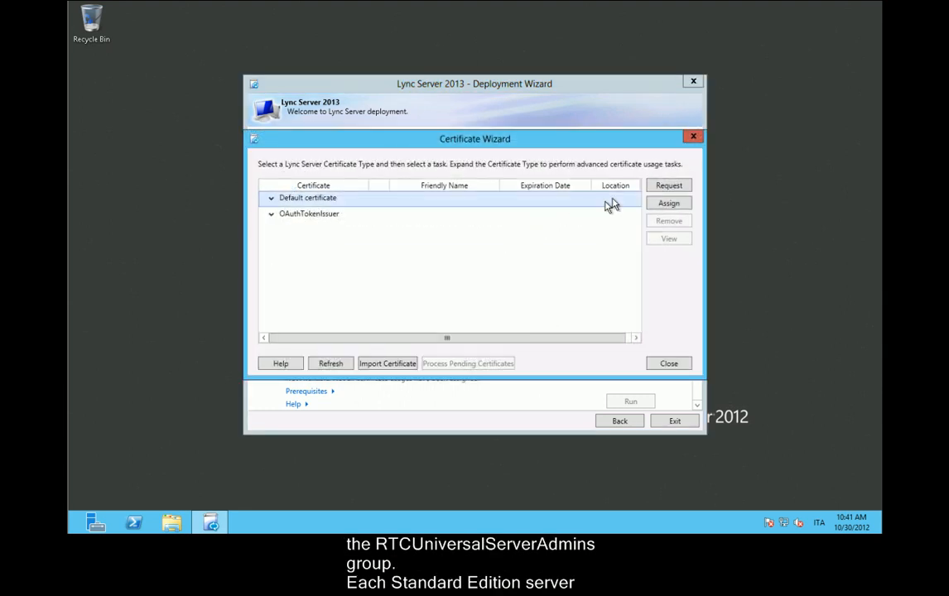
click(673, 189)
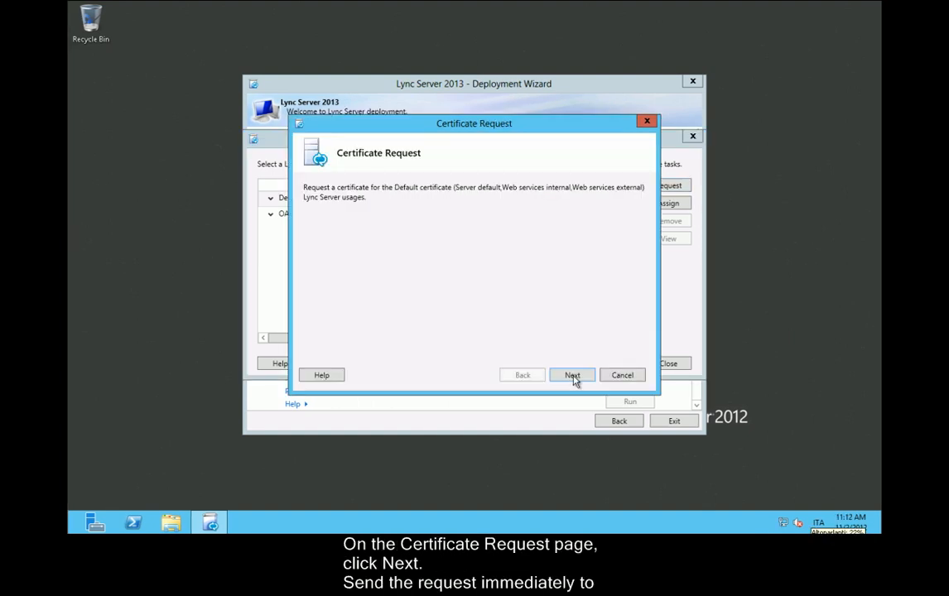
click(572, 377)
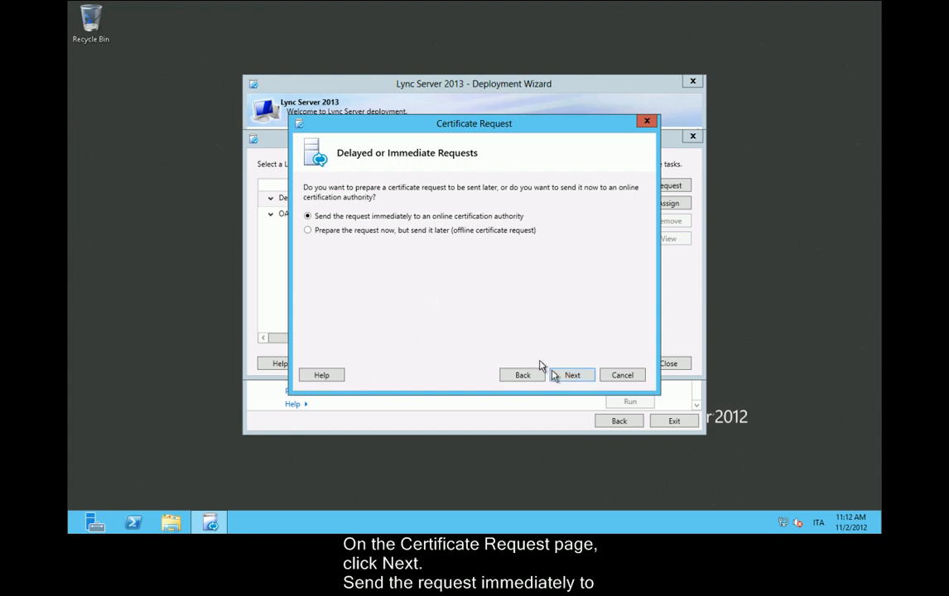
click(561, 377)
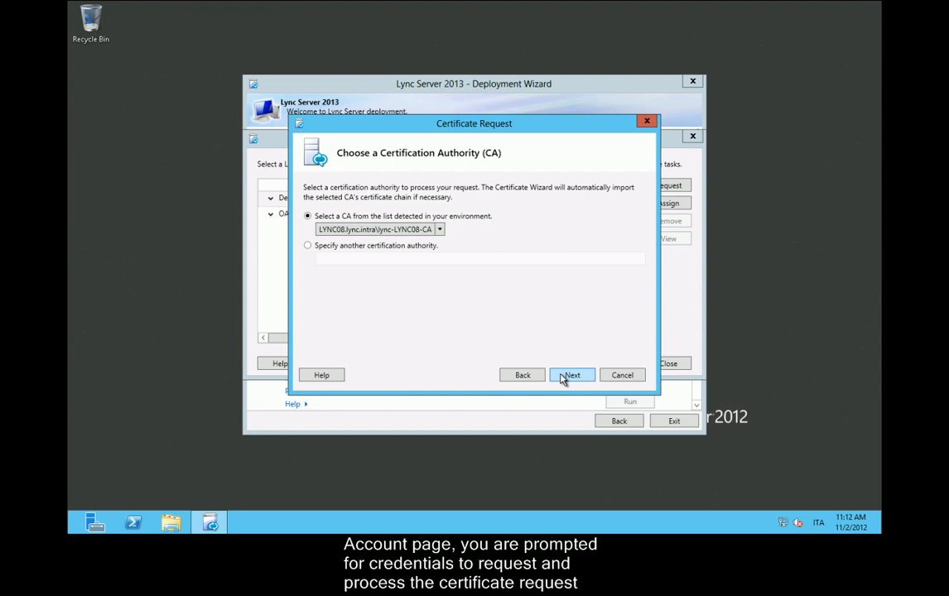
- Select the certification authority LYNC08.lync.intra\lync-LYNC08-CA, without alternate credentials or an alternate certificate template
click(570, 375)
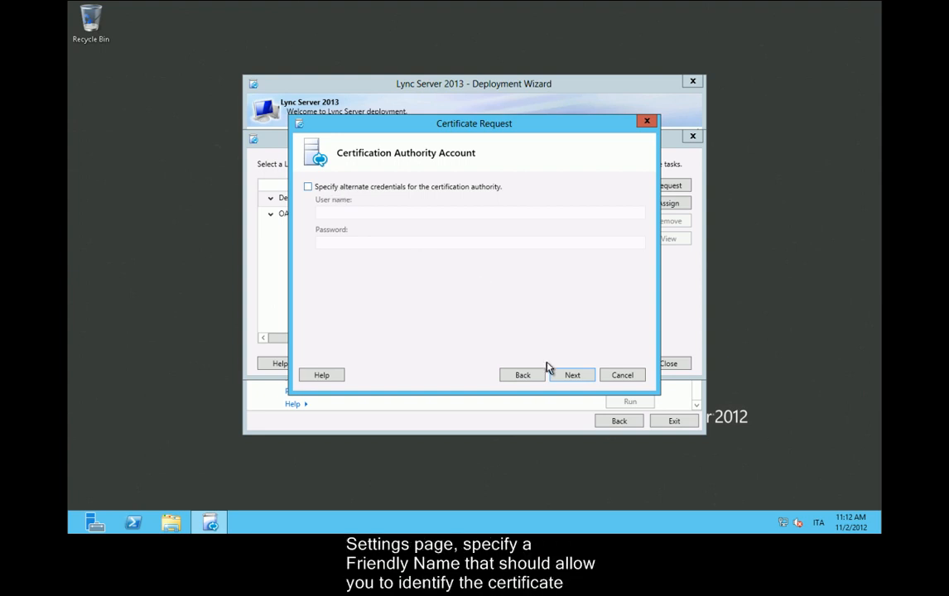
click(572, 381)
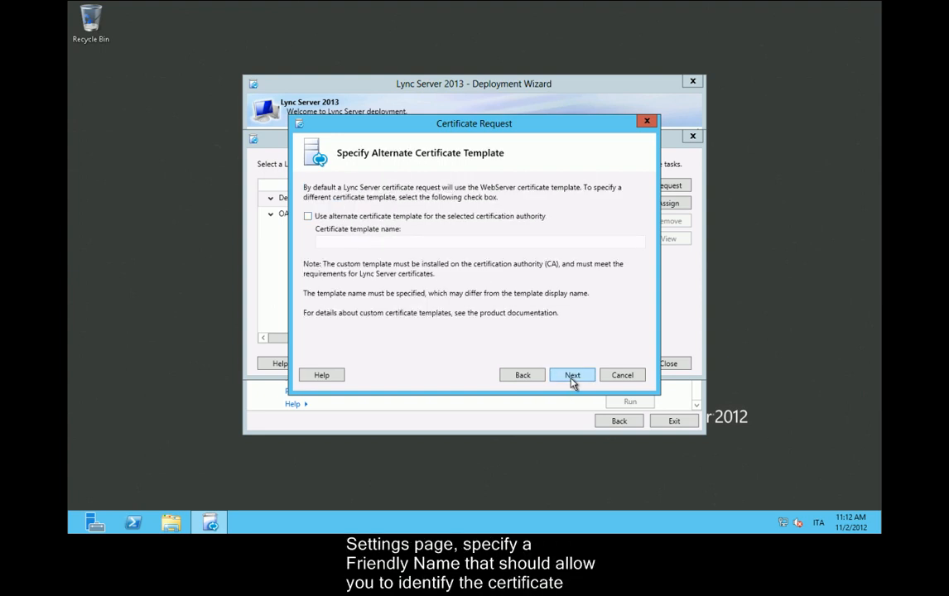
click(571, 377)
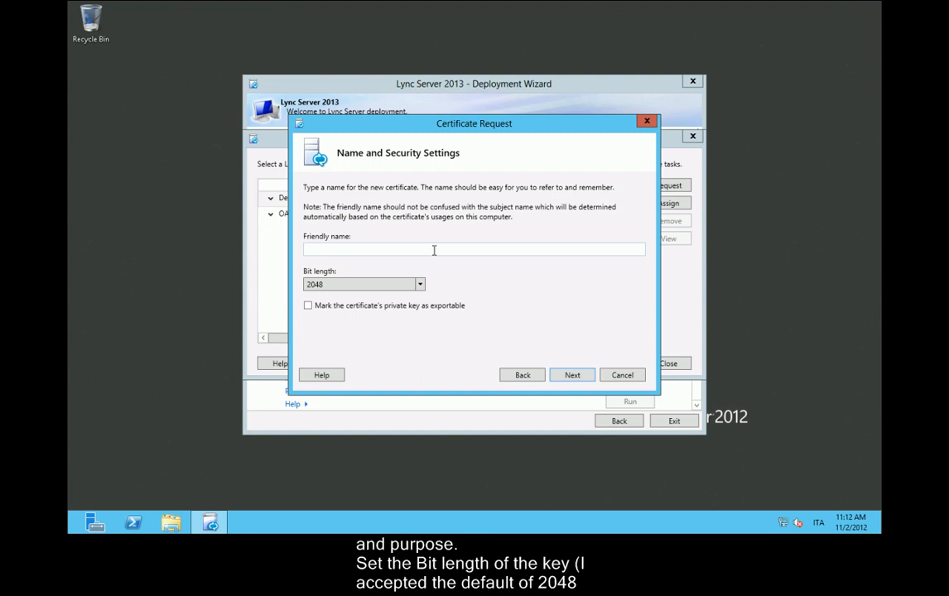
- Give the certificate the friendly name Lync_SAN, keep the 2048 bit length and mark its private key as exportable
text(Lync_SAN)
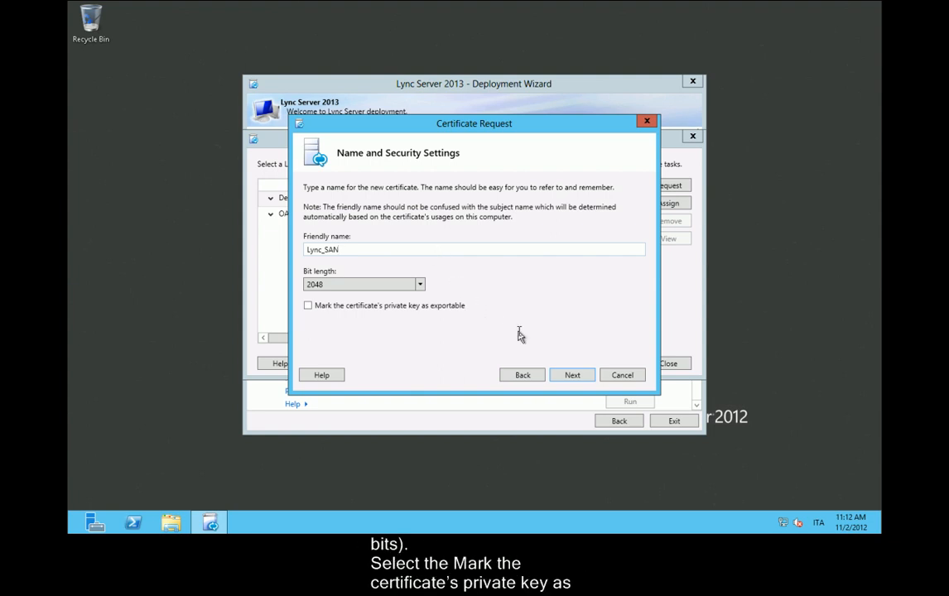
click(441, 306)
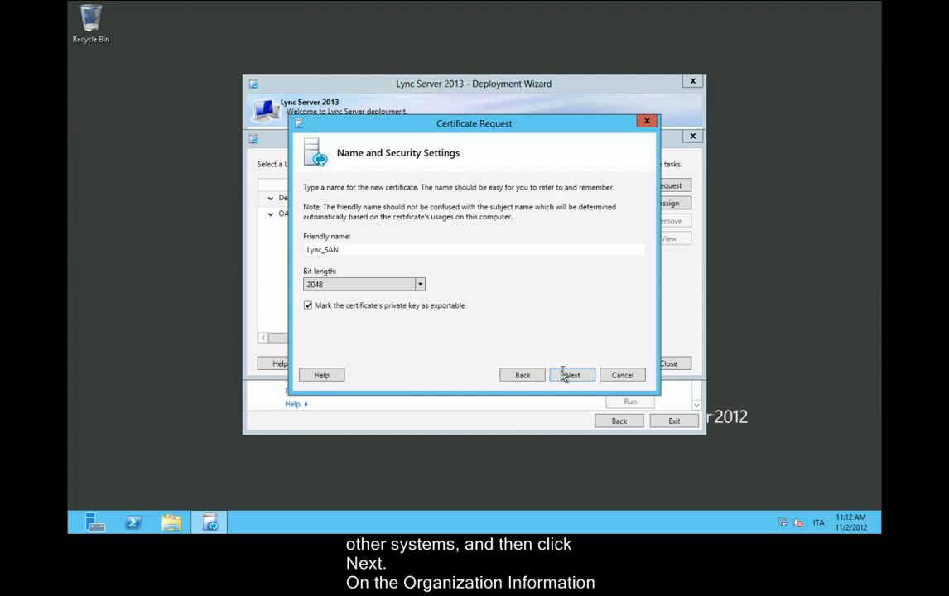
click(563, 375)
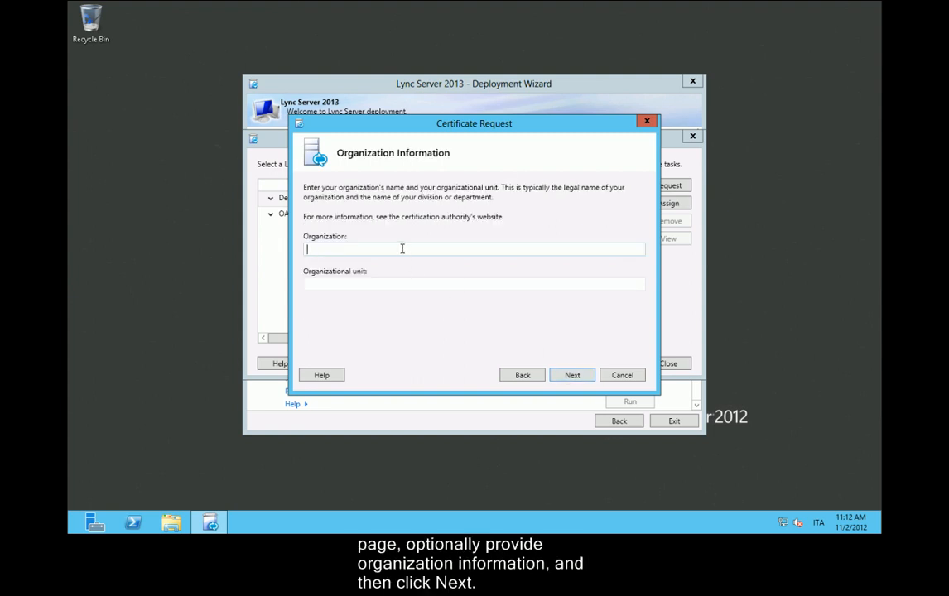
- Enter Lync2013.Org as the certificate's organization and fill in the organizational unit
text(Lync2013.Org)
key(Tab)
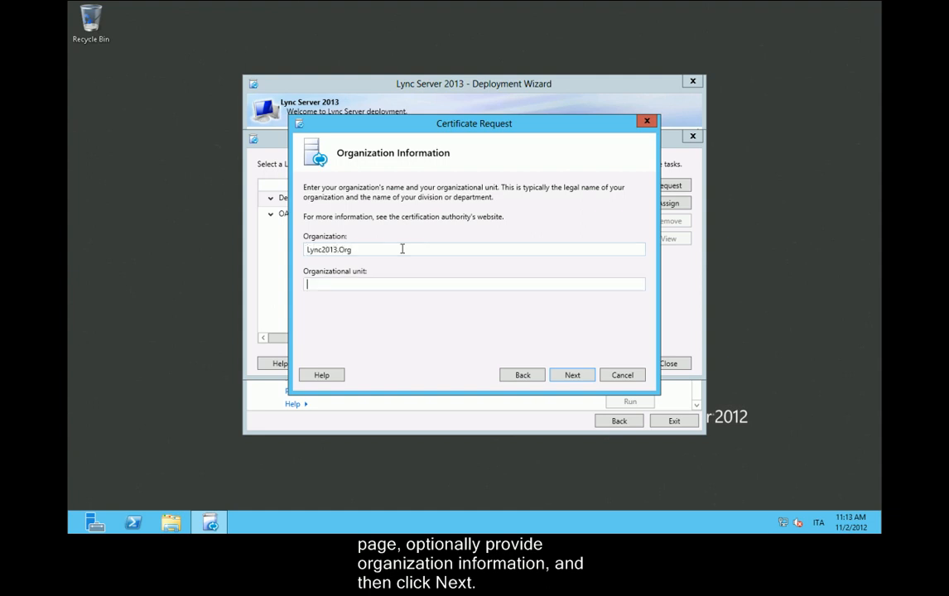
text(O)
text(It)
click(572, 376)
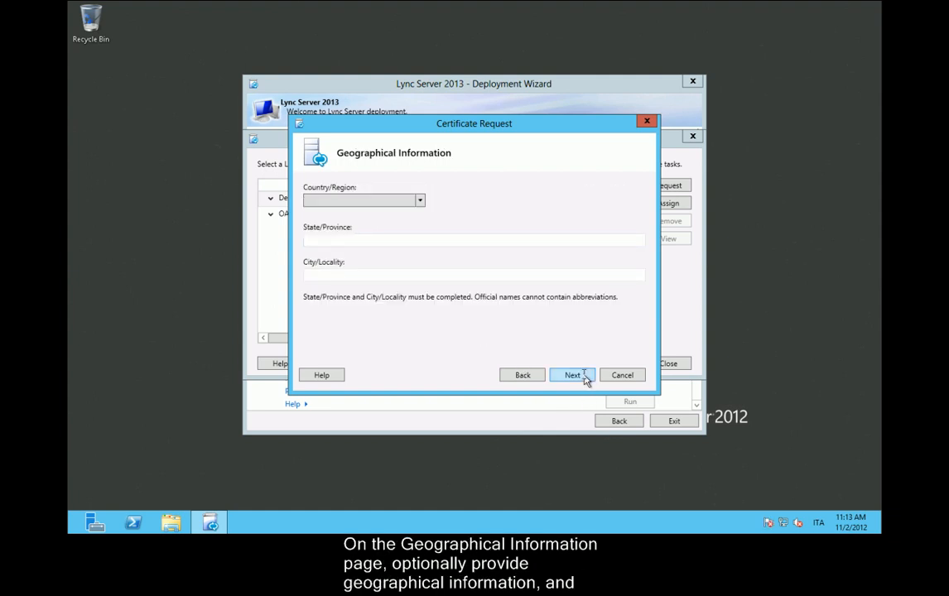
- Set the certificate's country/region to Italy in the geographical information
click(420, 201)
key(i)
key(i)
key(i)
key(i)
key(i)
key(i)
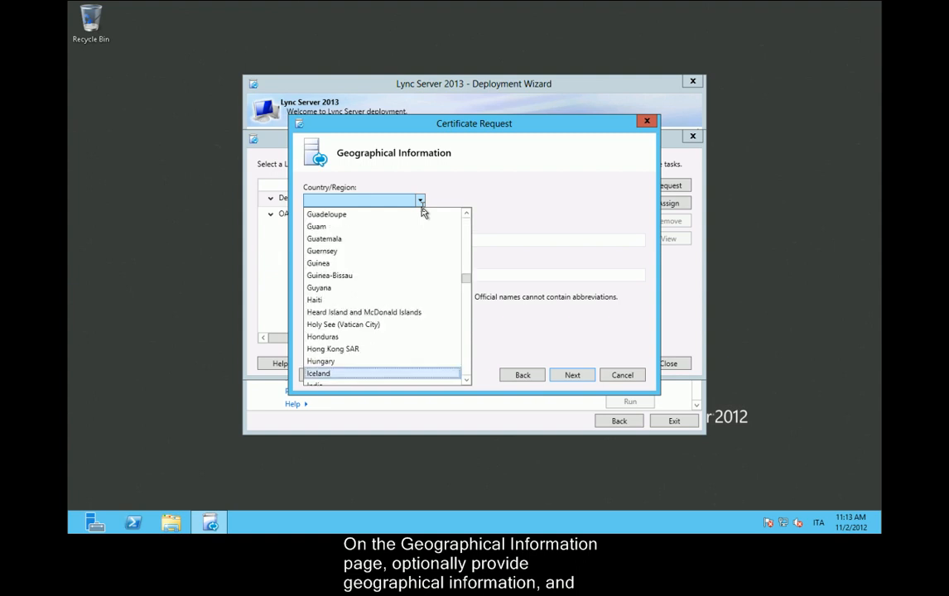
key(i)
key(i)
key(i)
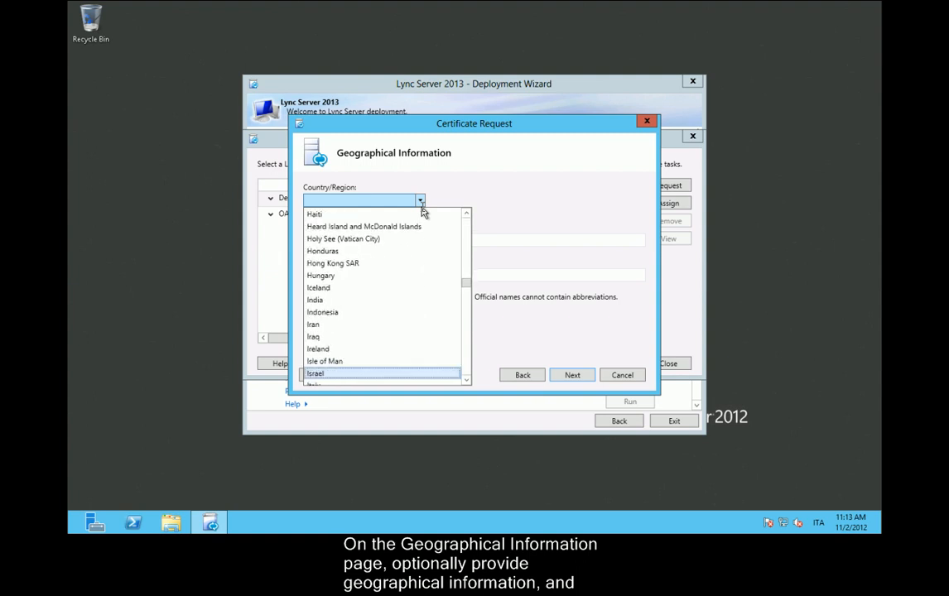
key(Return)
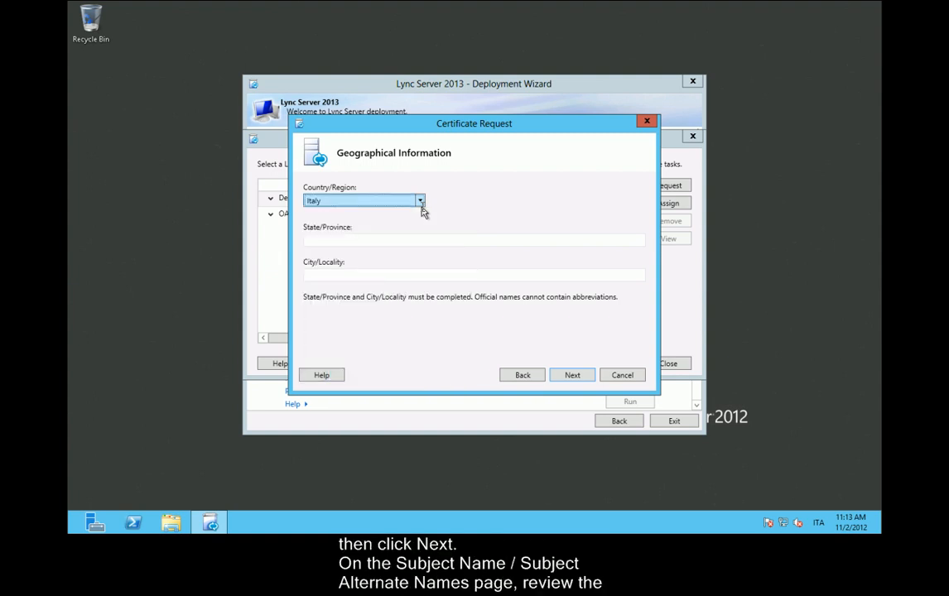
- Fill in Italy as the state/province and Rome as the city/locality, and accept the geographical information
key(Tab)
text(It)
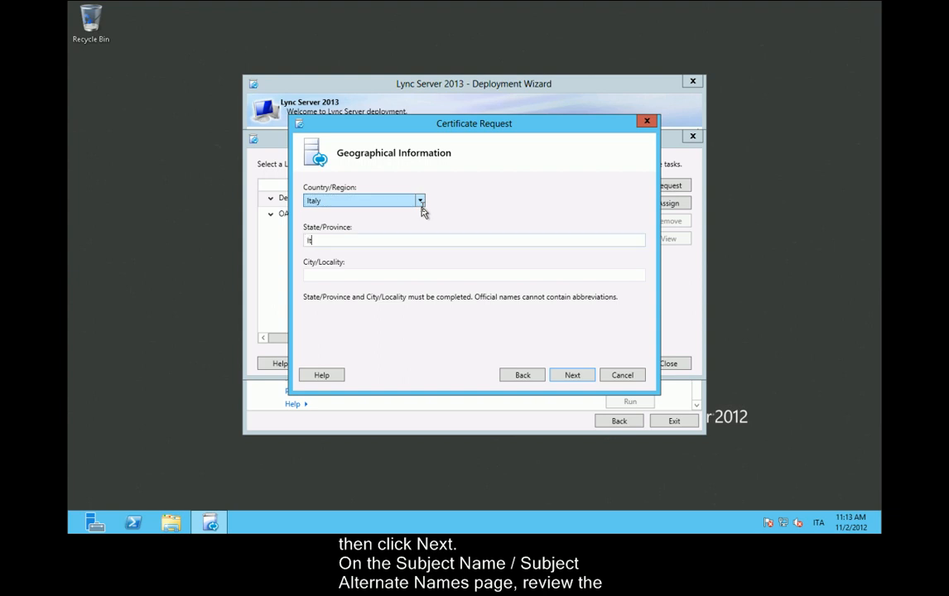
text(aly)
key(Tab)
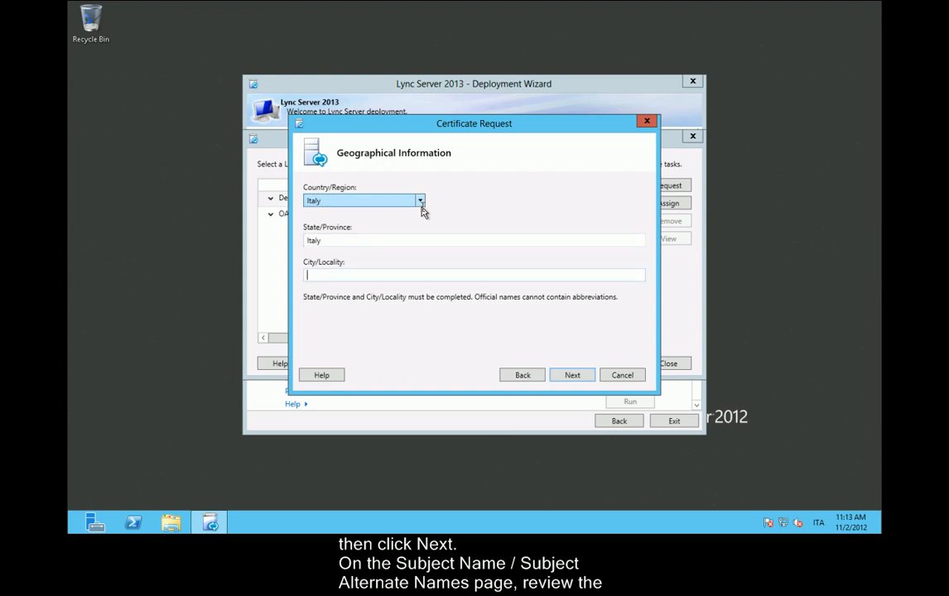
text(Rome)
click(570, 376)
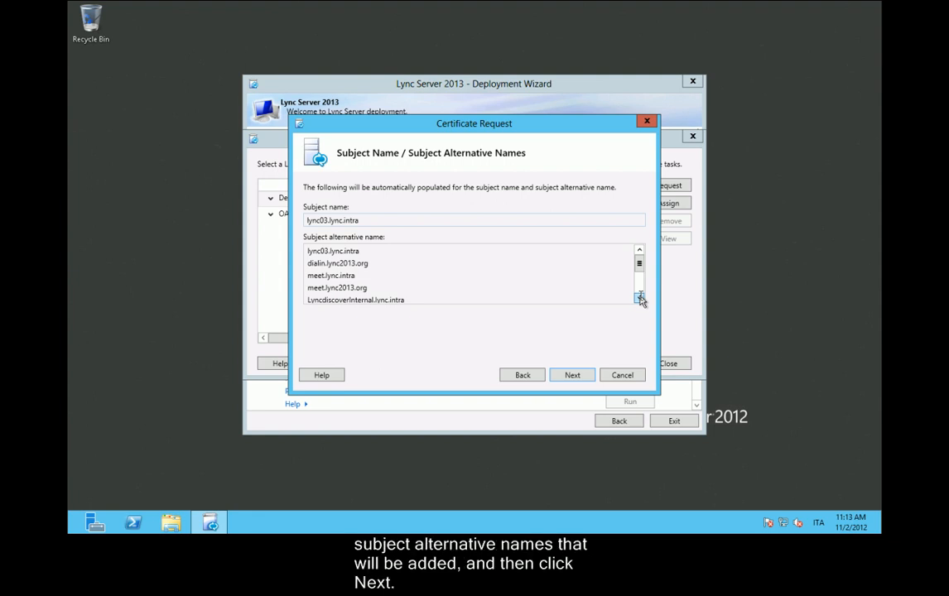
- Accept the automatically populated subject names and include sip entries for the SIP domains lync.intra and lync2013.org
click(573, 376)
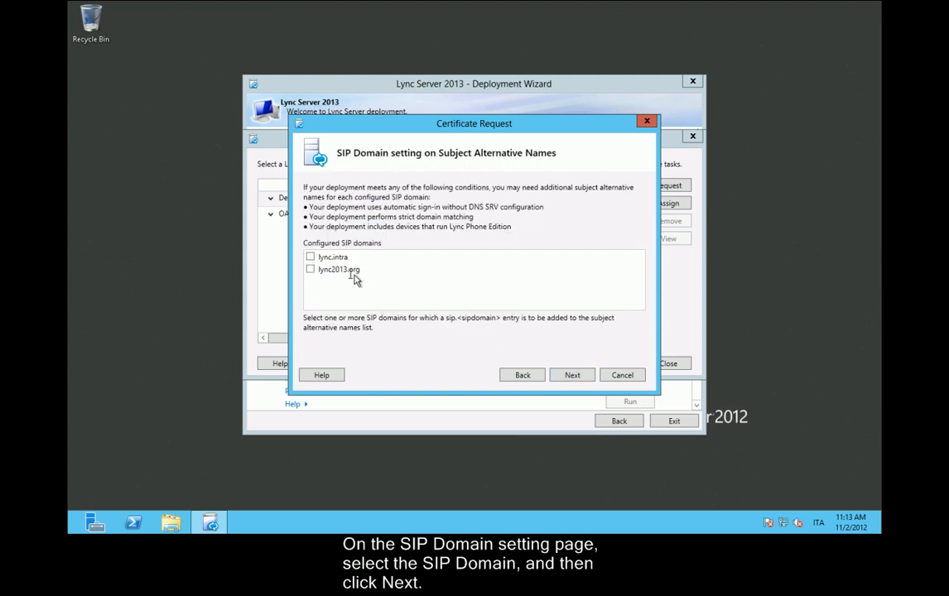
click(310, 257)
click(310, 270)
click(572, 377)
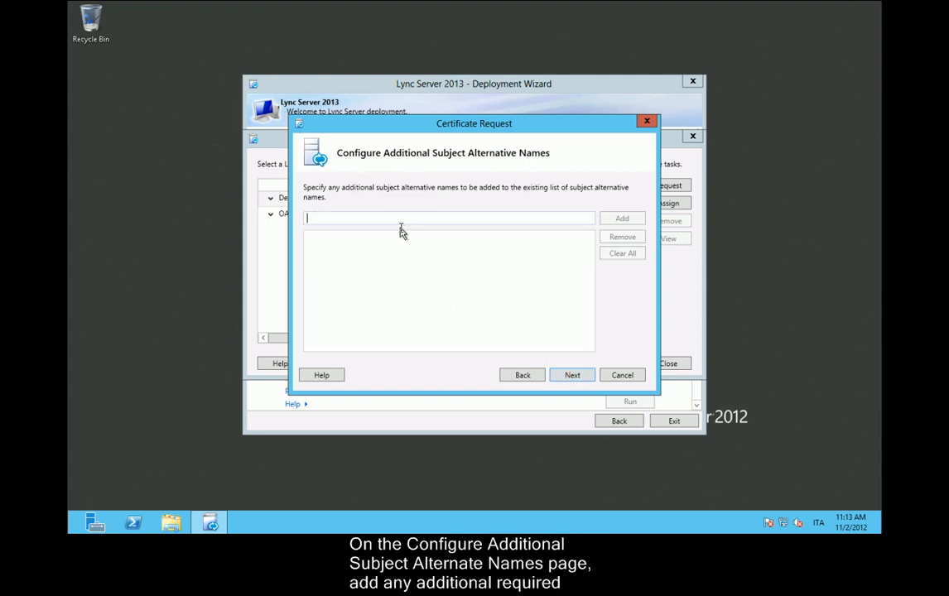
- Add dialin.lync.intra as an additional subject alternative name and continue to the request summary
text(dialin.lync.intra)
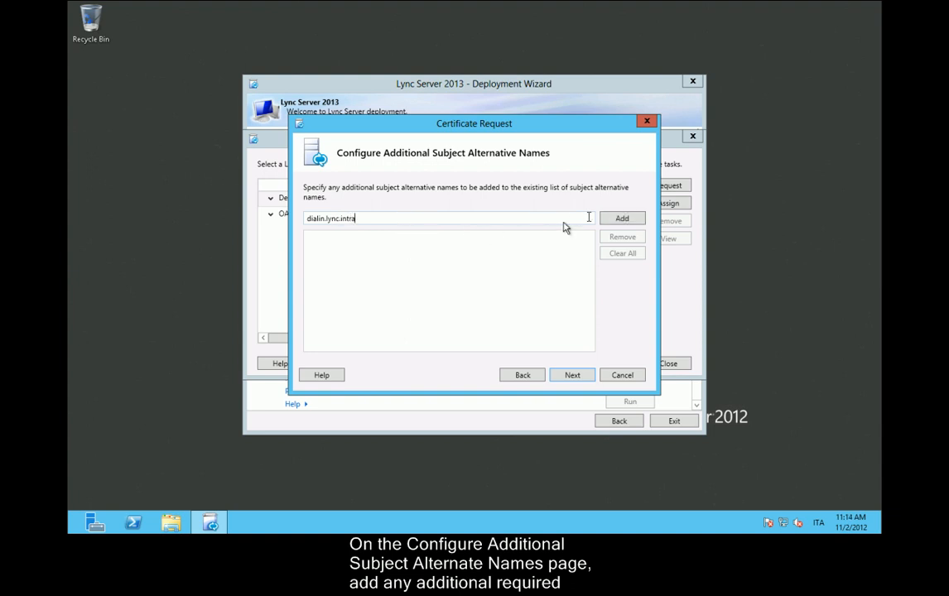
click(634, 219)
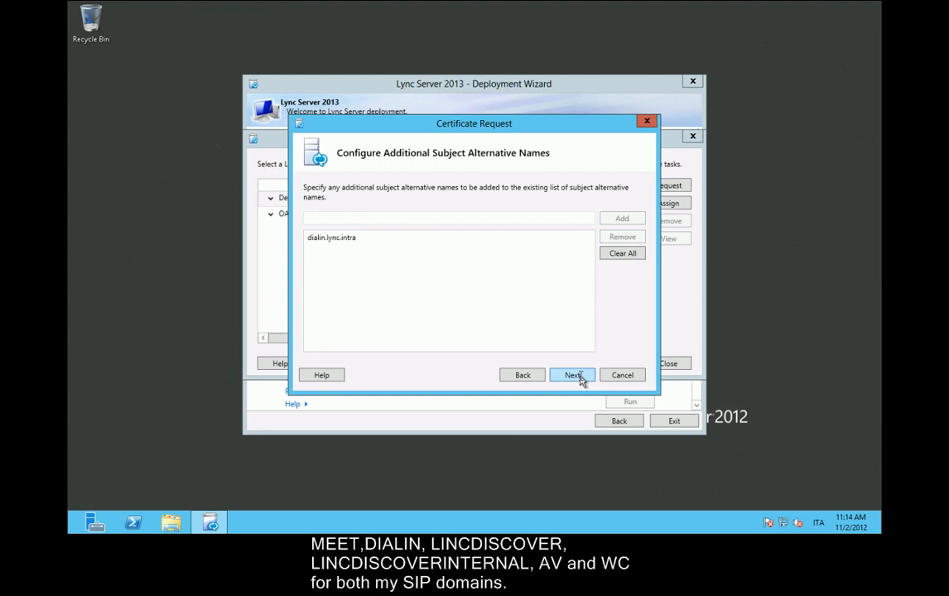
click(573, 375)
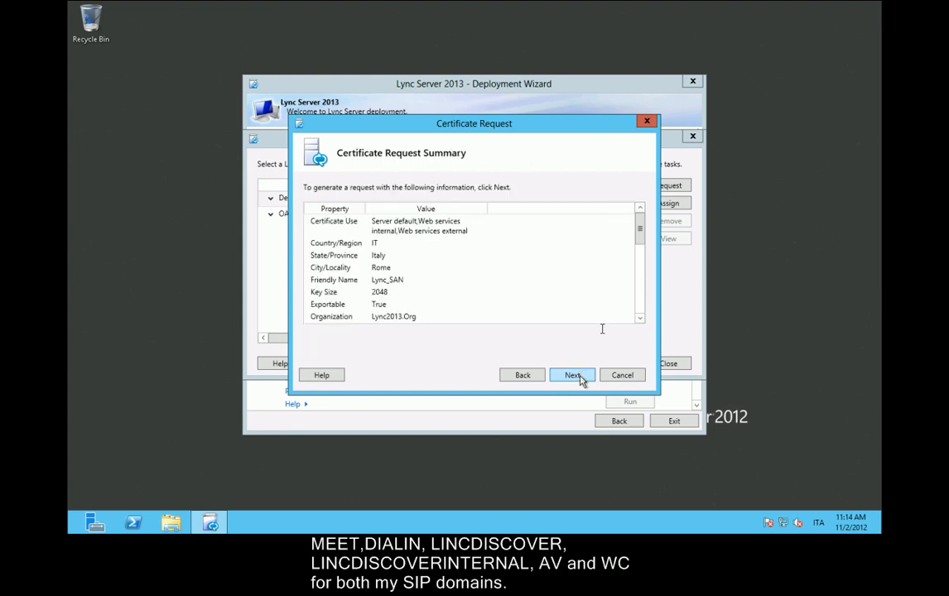
- Review the full certificate request summary and submit the request to the certification authority
drag(640, 235, 638, 314)
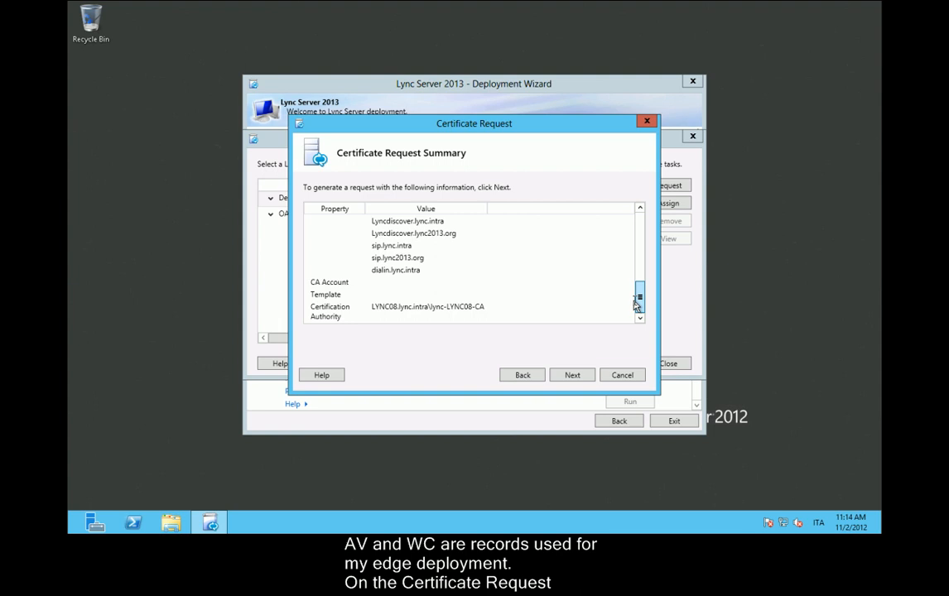
drag(635, 292, 631, 338)
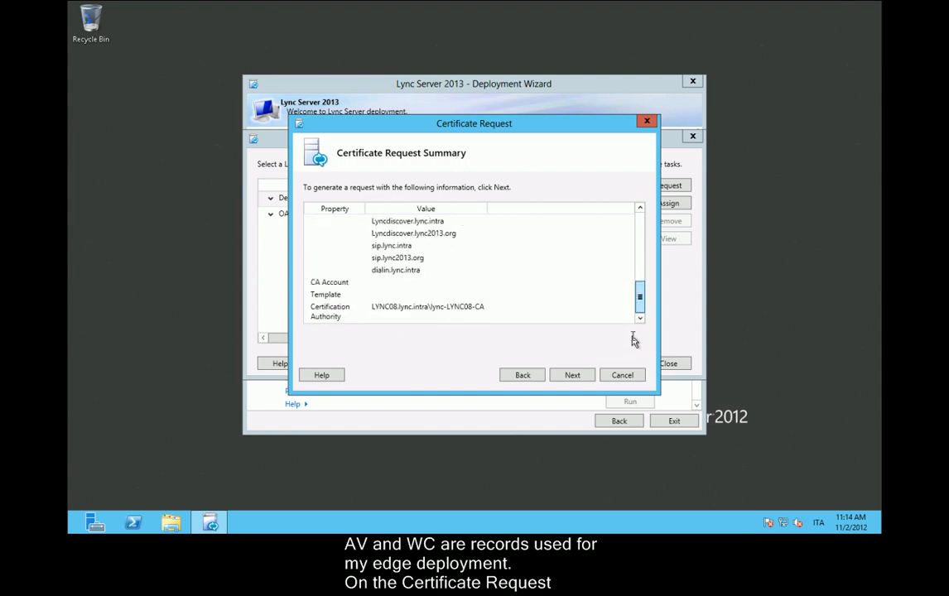
click(573, 374)
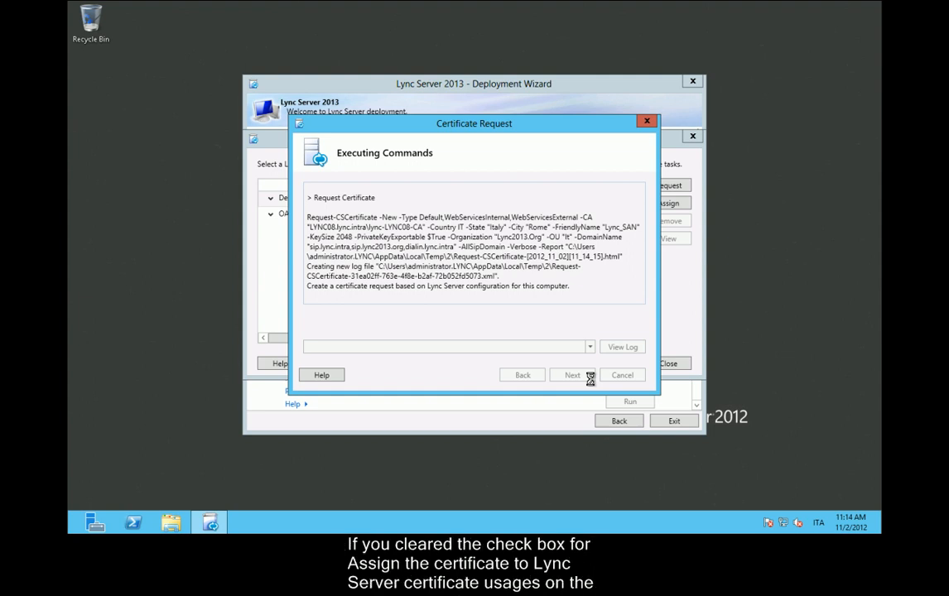
click(582, 377)
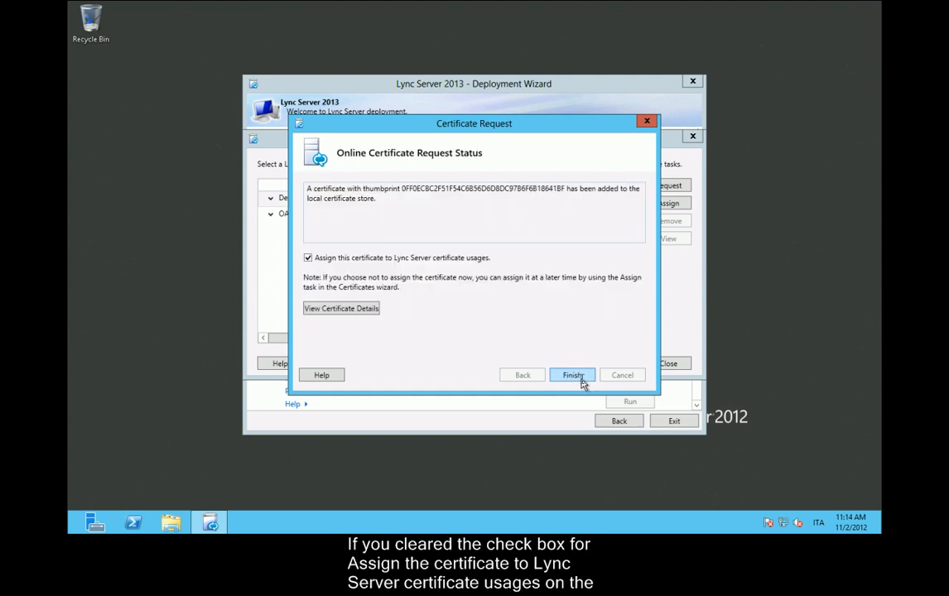
- Finish the request and assign the issued Lync_SAN certificate to the server default and internal and external web services usages
click(582, 379)
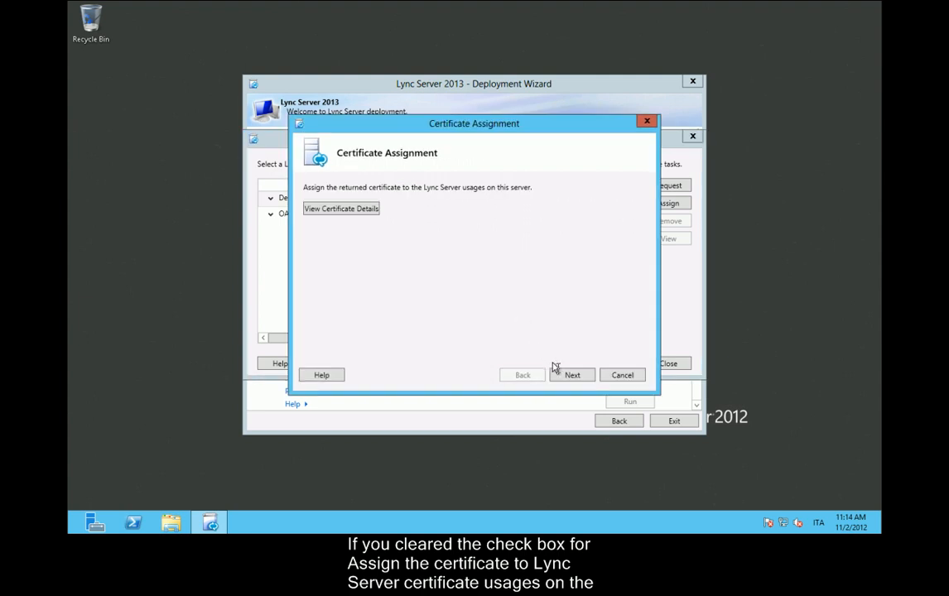
click(567, 377)
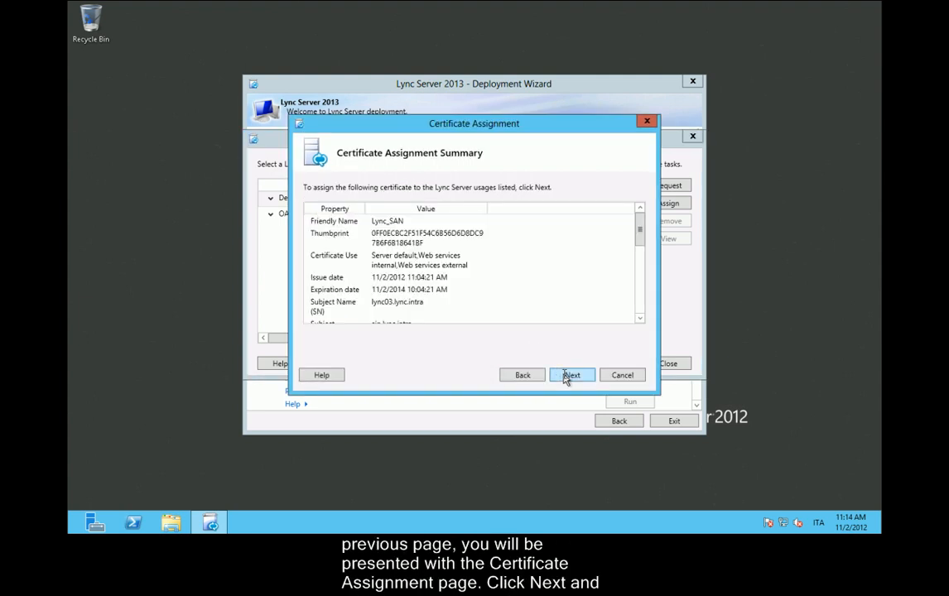
click(566, 376)
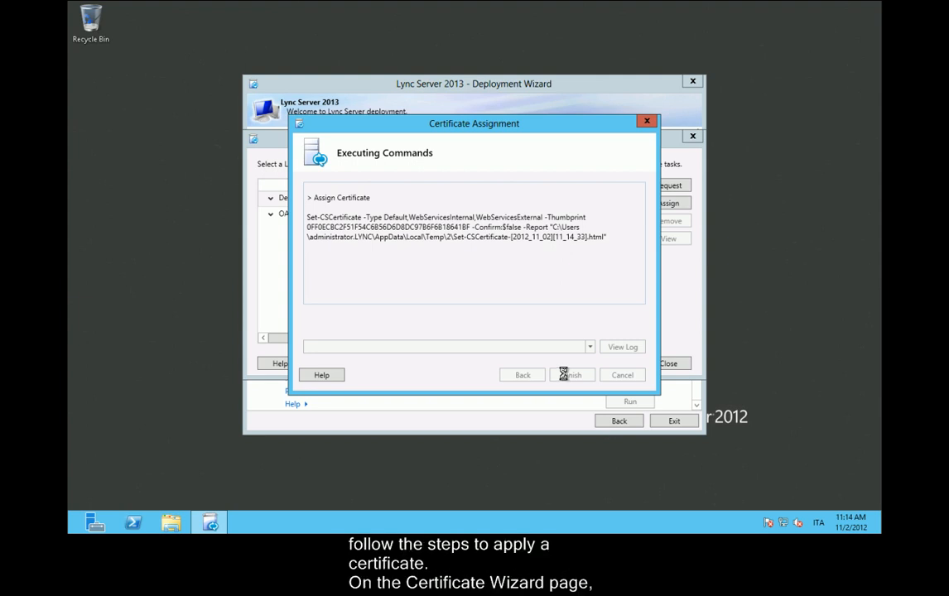
click(570, 375)
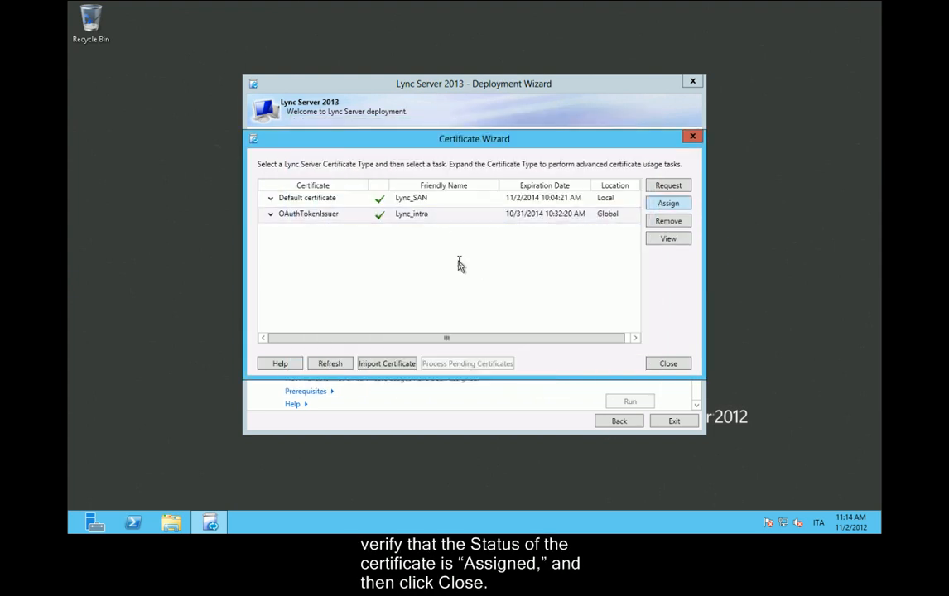
- Assign the Lync_SAN certificate from the local certificate store to the OAuthTokenIssuer usage
key(Return)
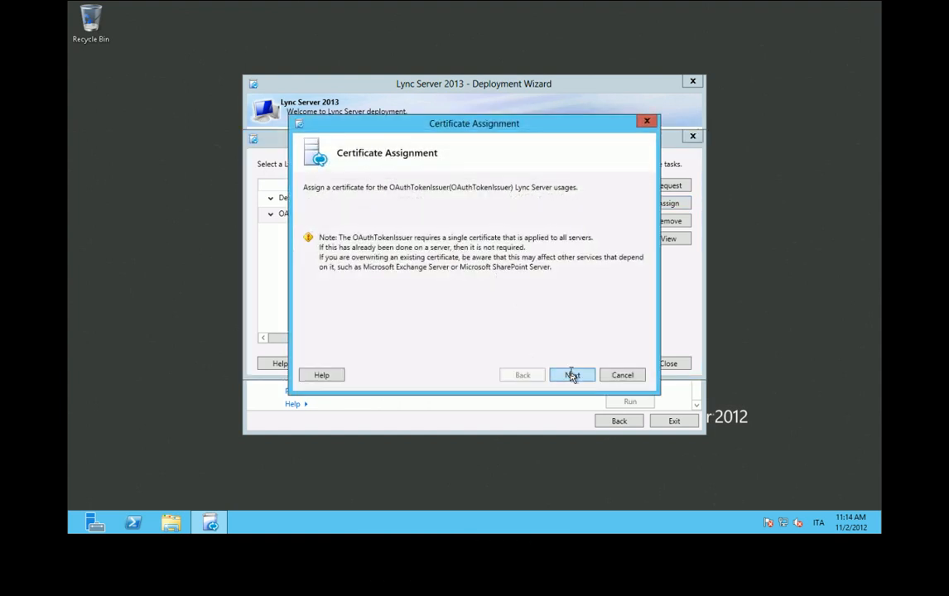
click(571, 375)
click(456, 300)
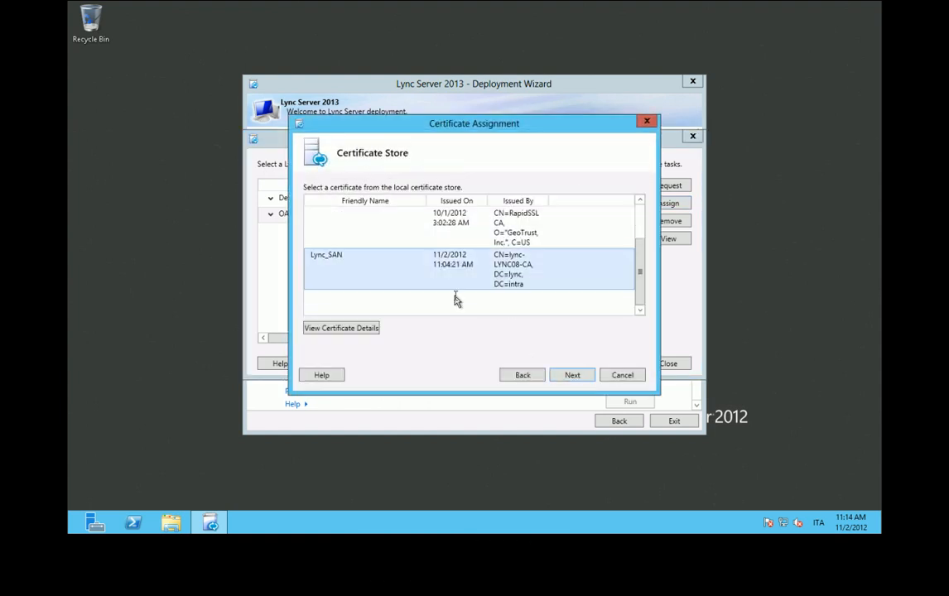
click(572, 374)
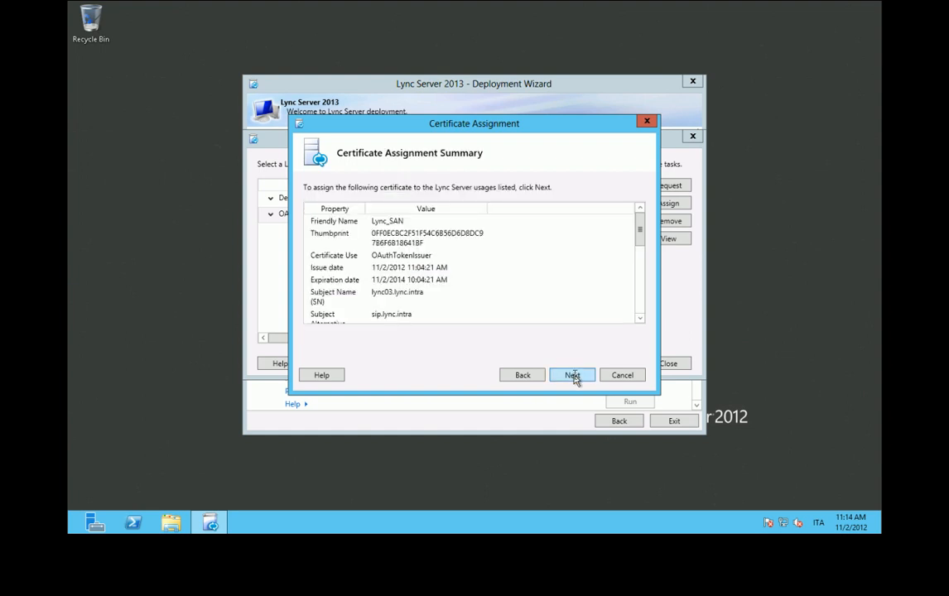
click(572, 375)
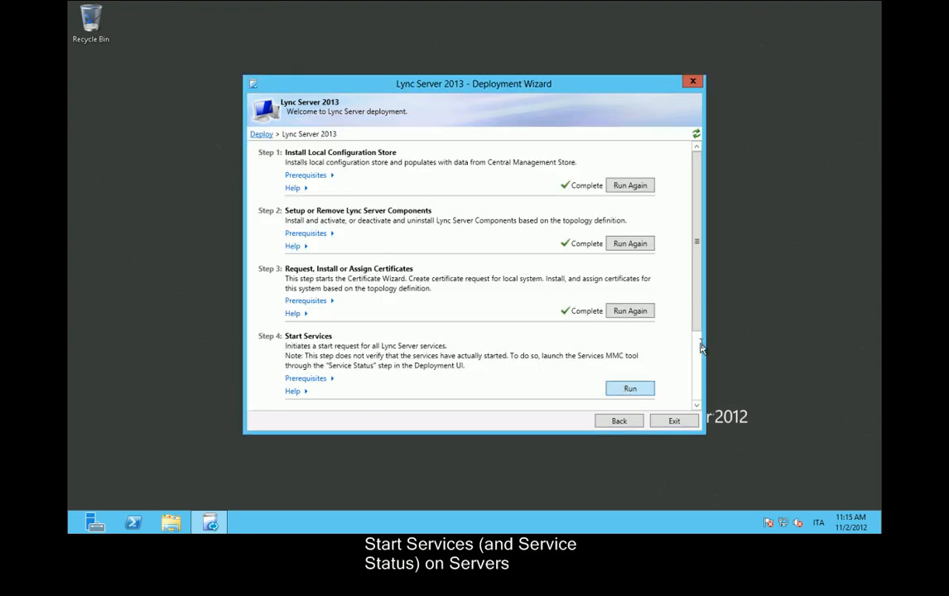
- Run the Start Services step to start all Lync Server services and finish its wizard
click(630, 389)
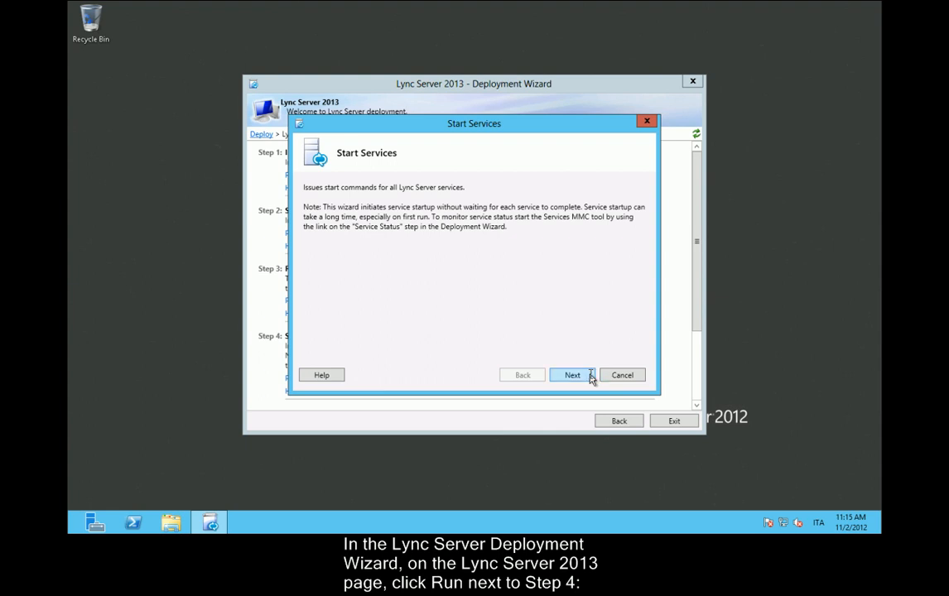
click(590, 376)
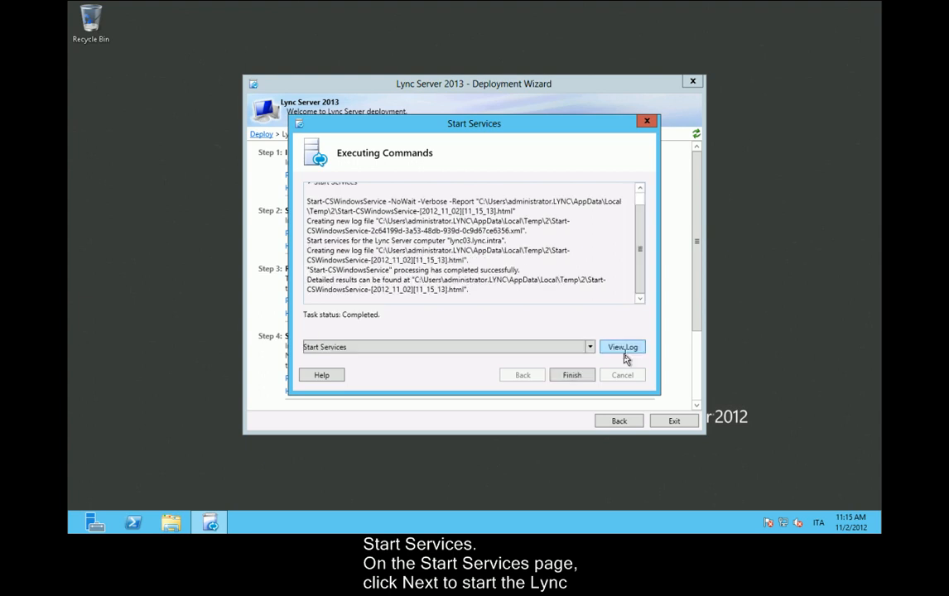
click(571, 375)
- Check the Lync Server service status in the Services console, and exit the Deployment Wizard
scroll(698, 379, down, 3)
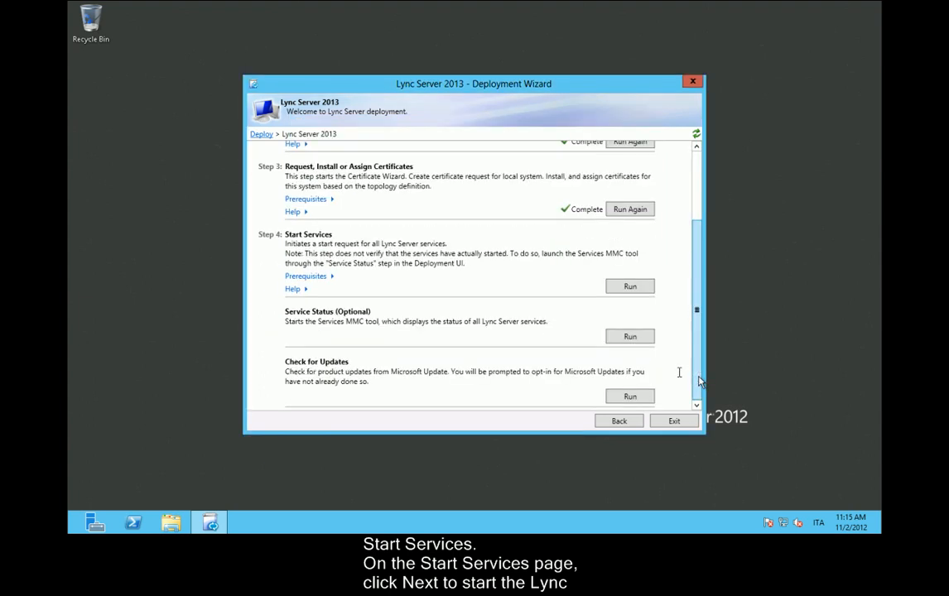
click(636, 337)
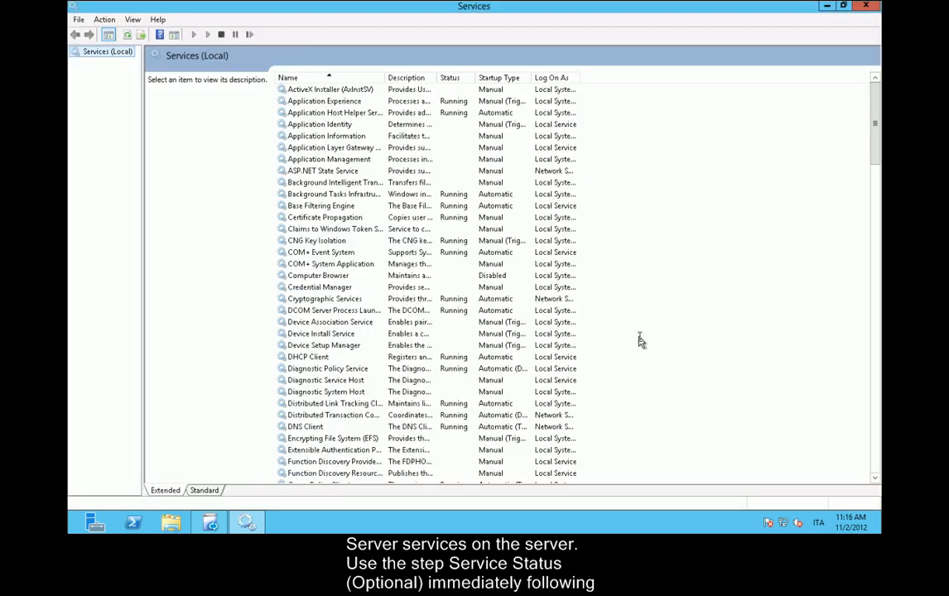
click(877, 316)
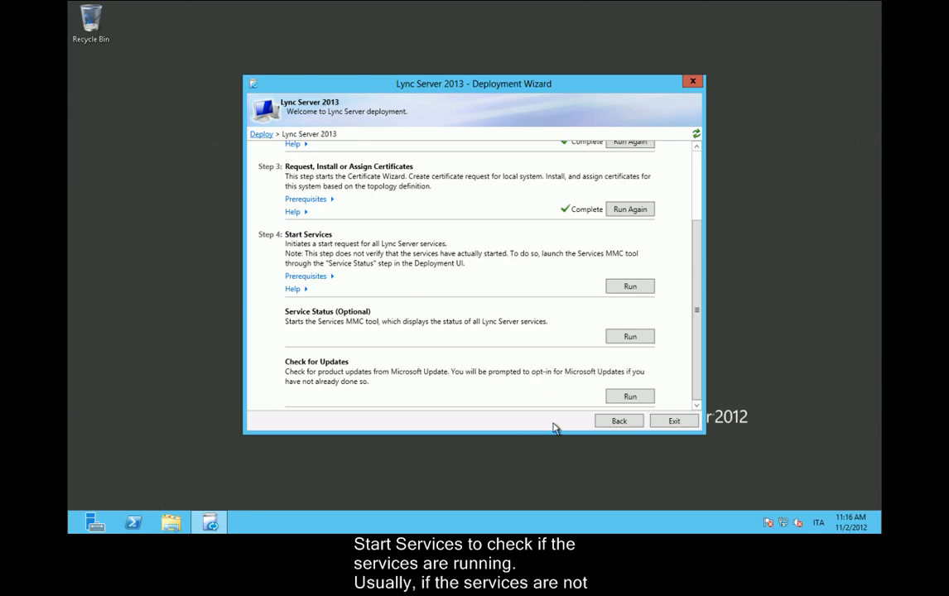
click(674, 421)
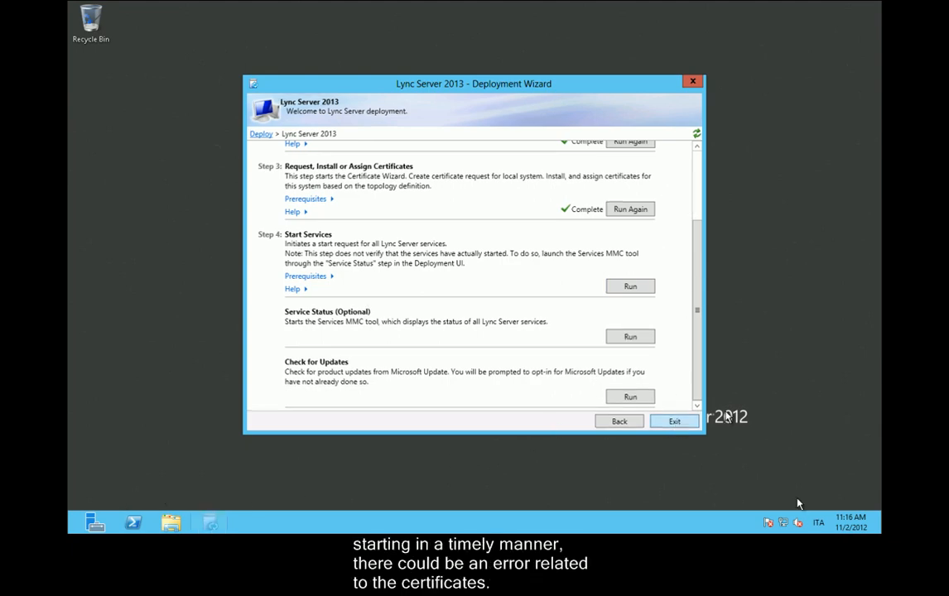
- In Server Manager on the Edge server, start a role-based installation on LYNC09 and select the Application Server role
key(super)
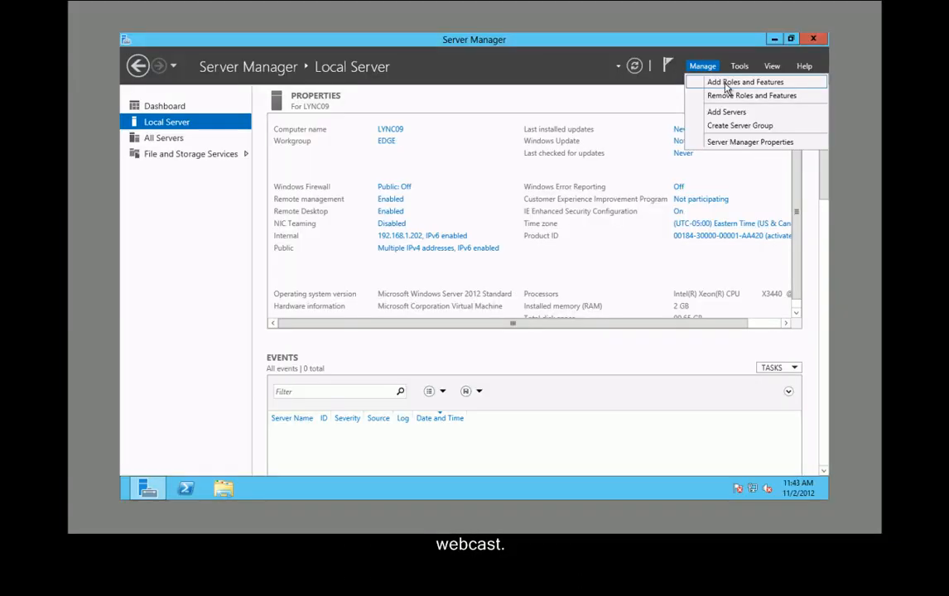
click(726, 89)
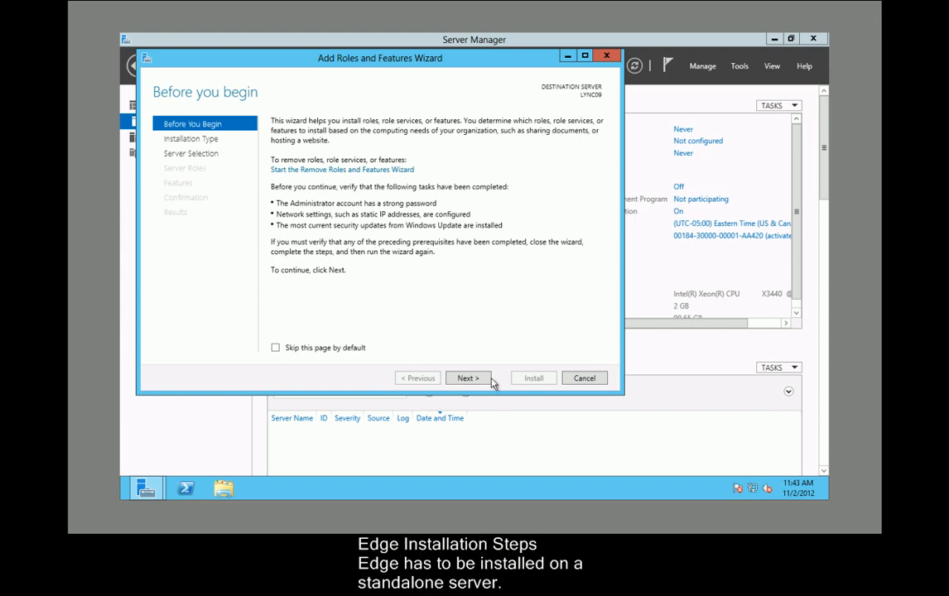
click(468, 379)
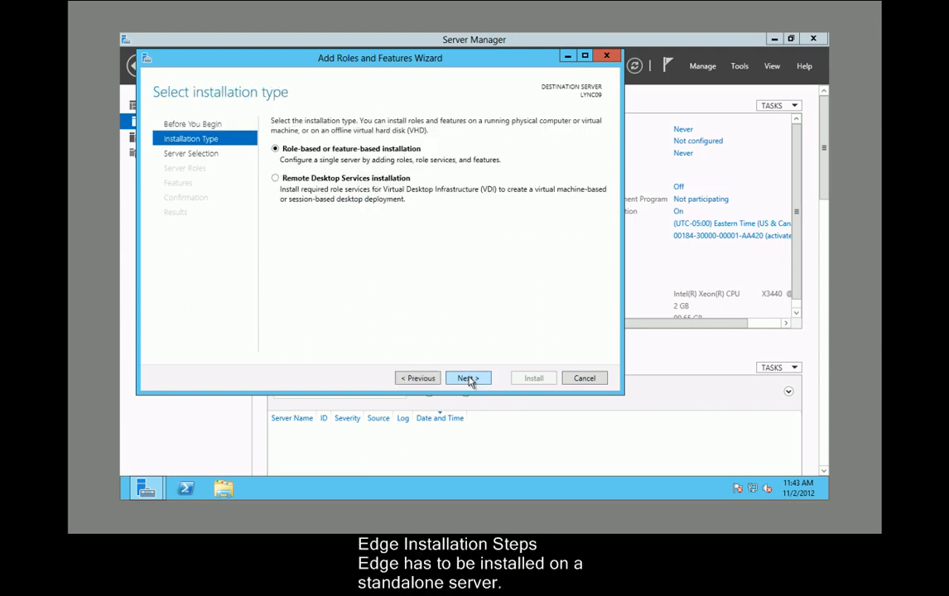
click(468, 379)
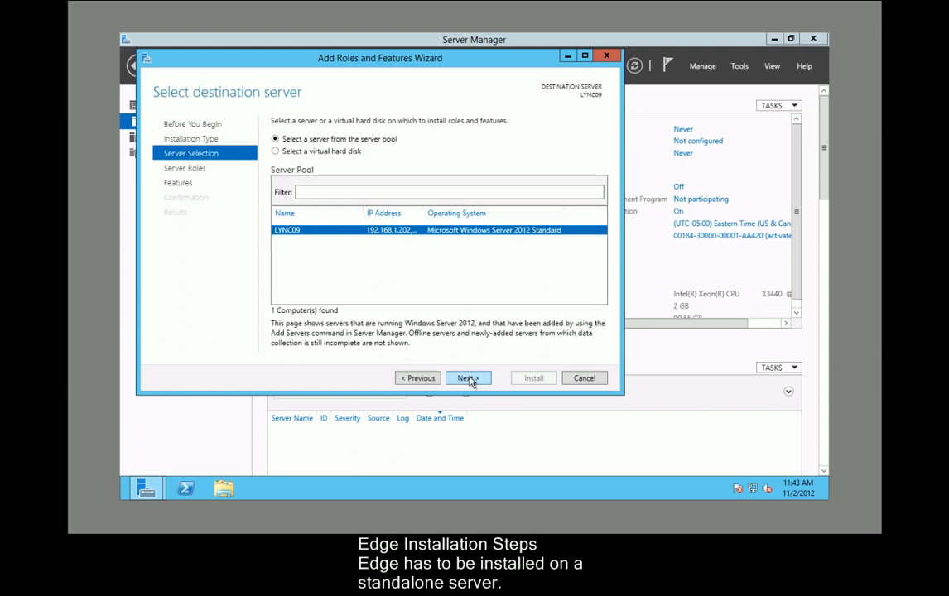
click(467, 379)
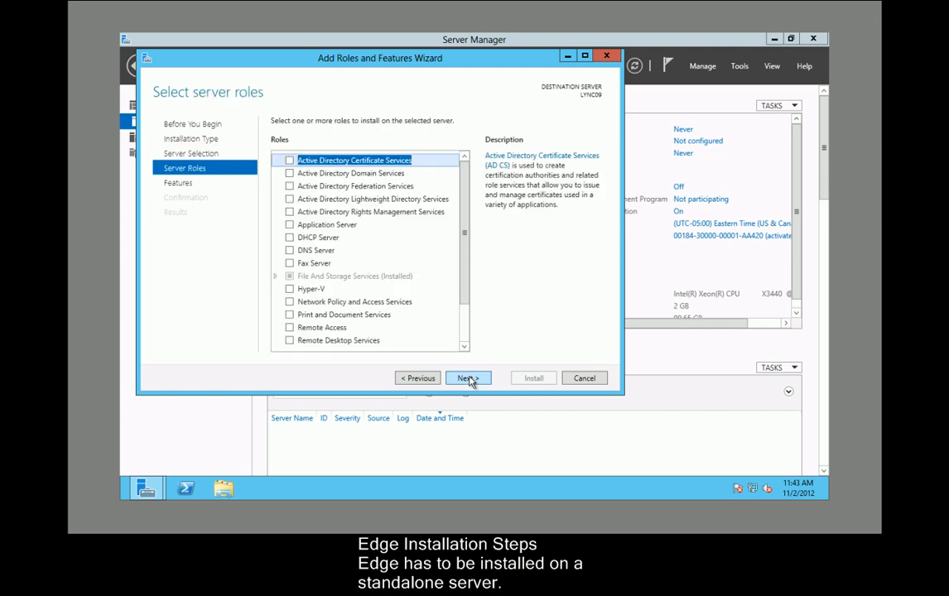
click(289, 224)
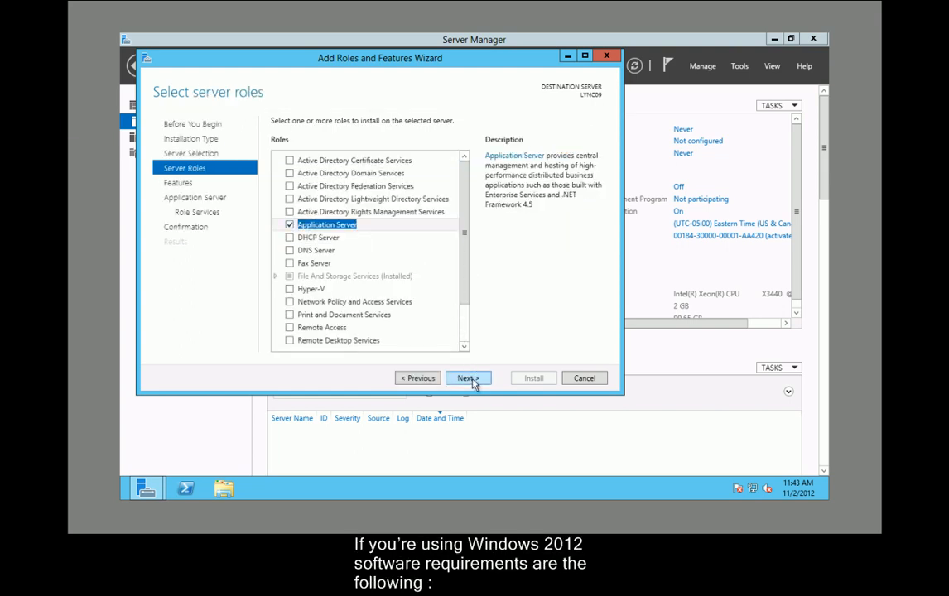
- Install the Application Server role with the .NET Framework 4.5 role service and automatic restart enabled, and close the wizard
click(469, 378)
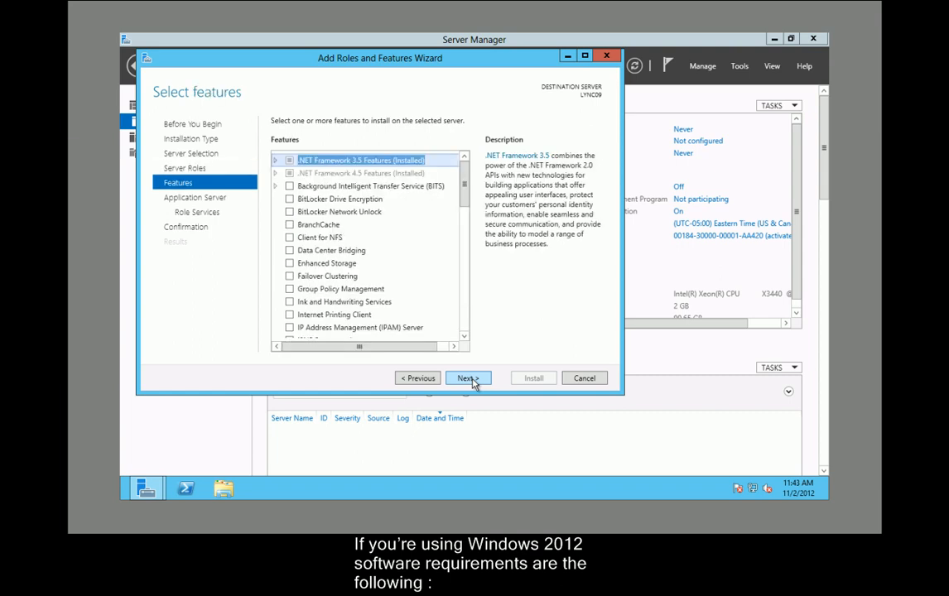
click(468, 379)
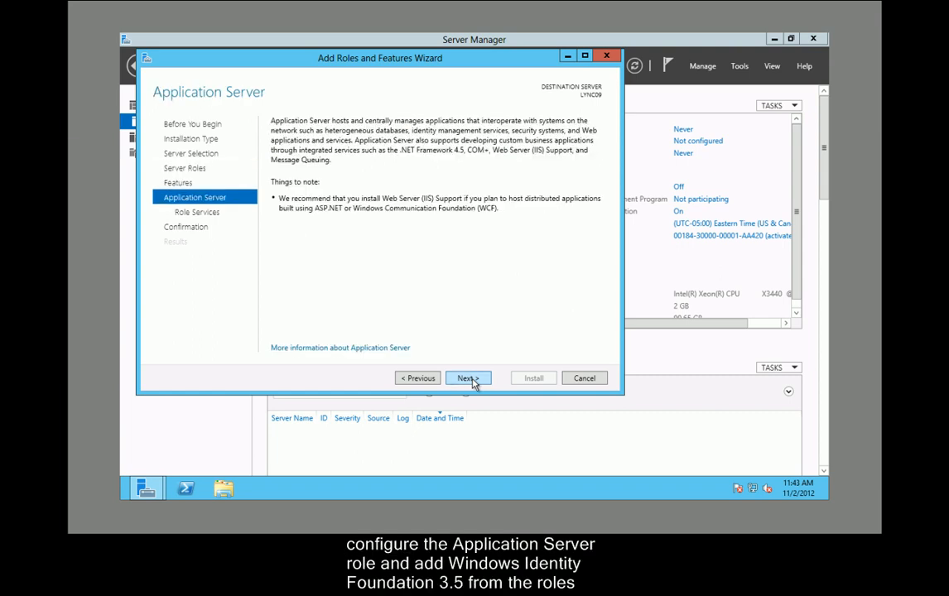
click(468, 378)
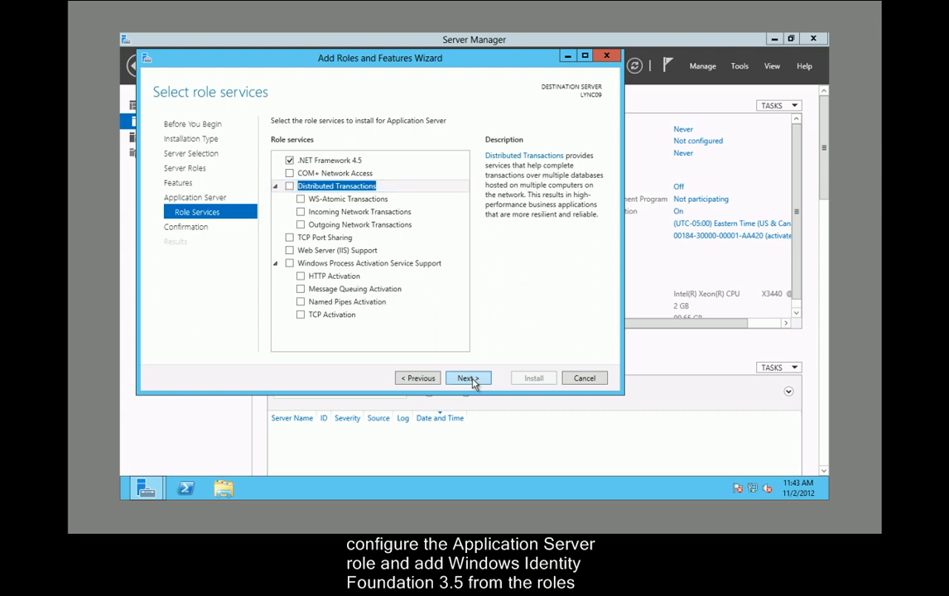
click(469, 379)
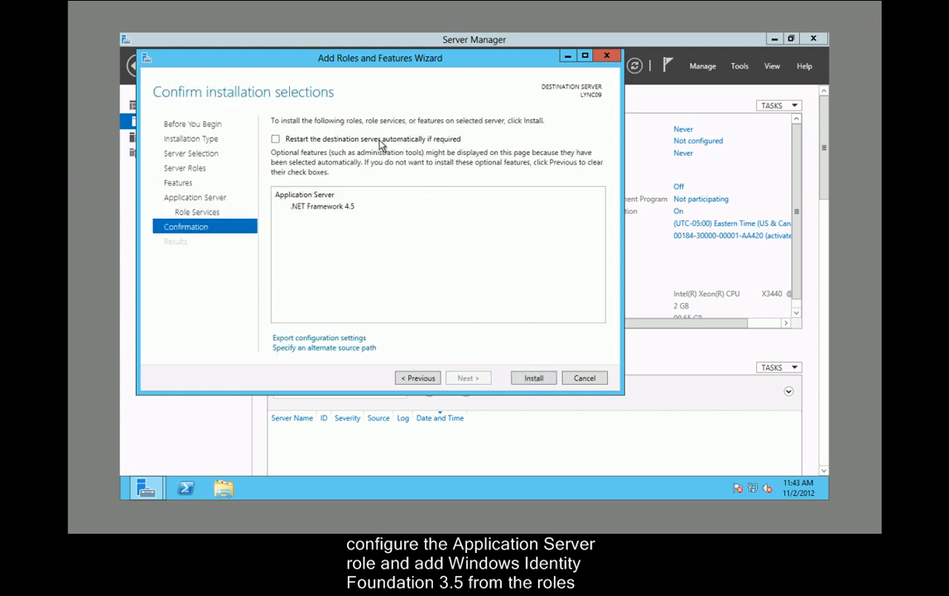
click(341, 137)
click(523, 304)
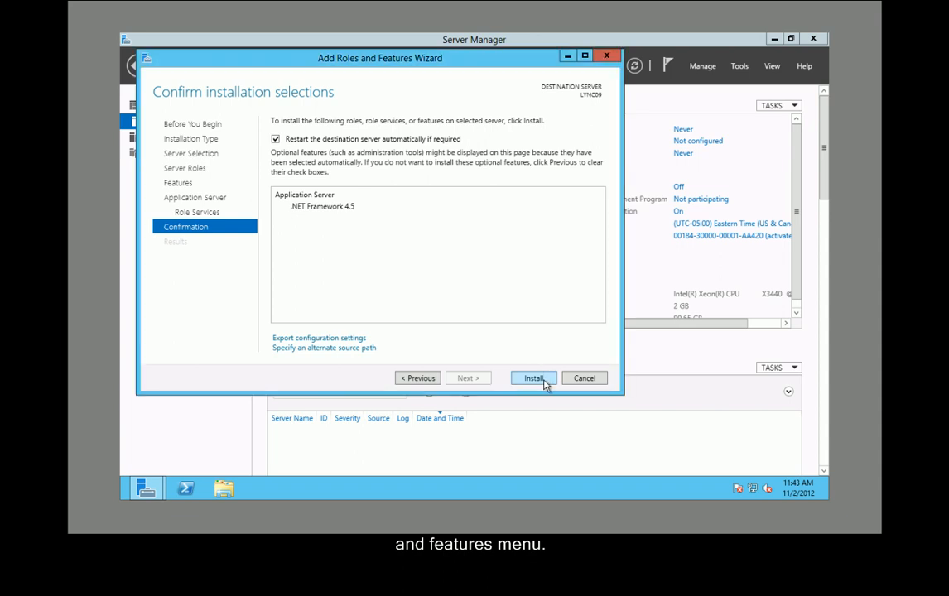
click(534, 378)
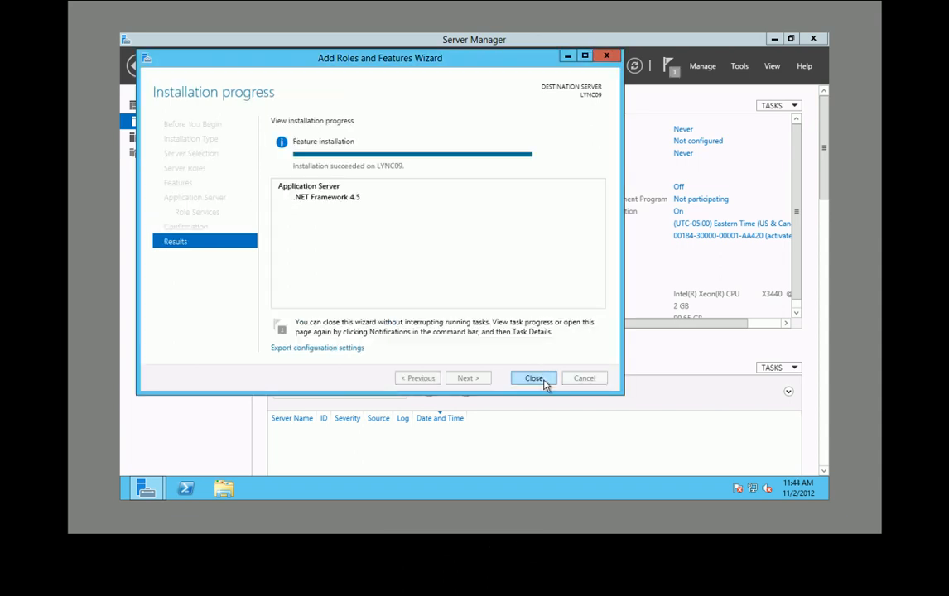
click(534, 378)
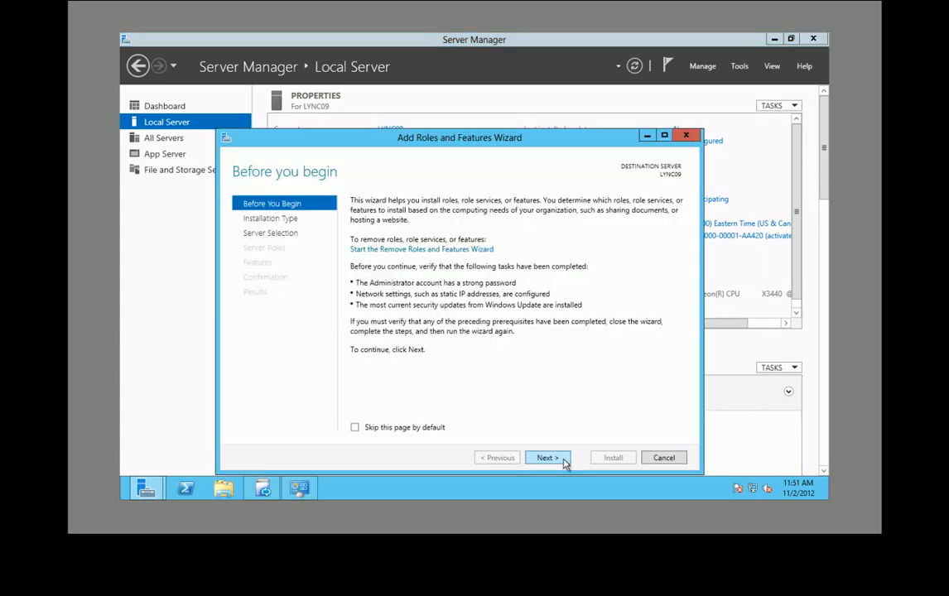
- Install the Windows Identity Foundation 3.5 feature on LYNC09 from the server pool, keeping the existing server roles
click(548, 458)
click(548, 458)
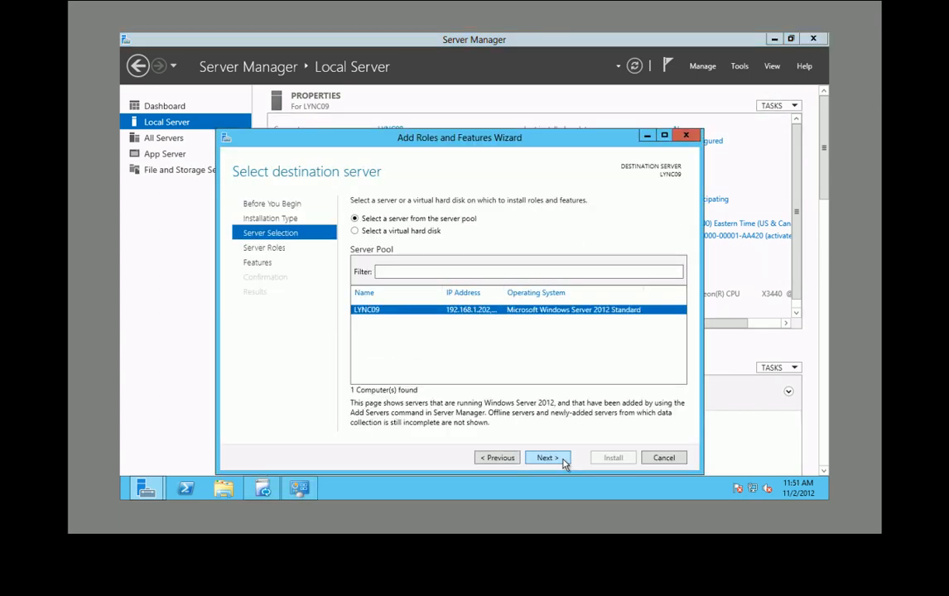
click(564, 464)
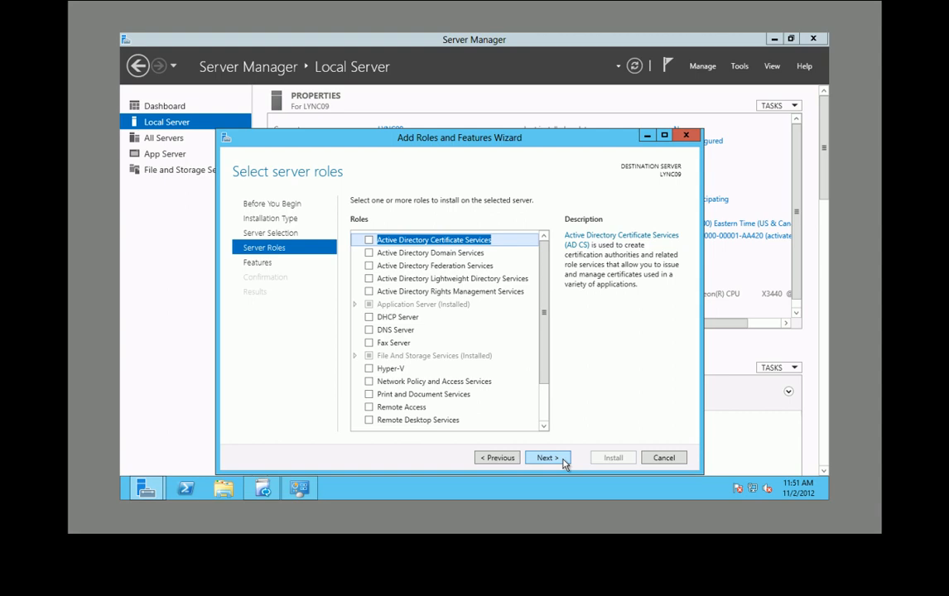
click(564, 463)
scroll(497, 348, down, 10)
click(370, 266)
click(550, 461)
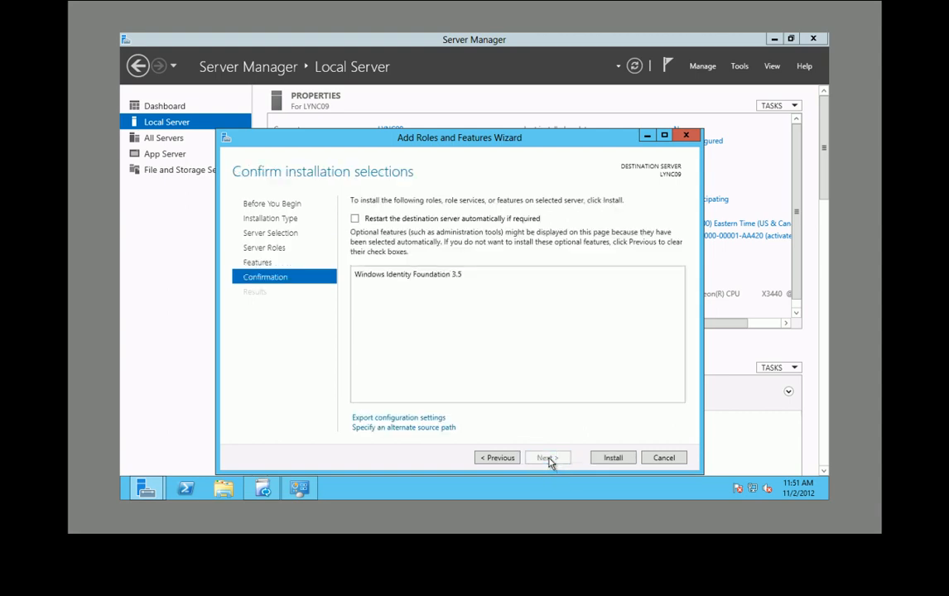
click(611, 460)
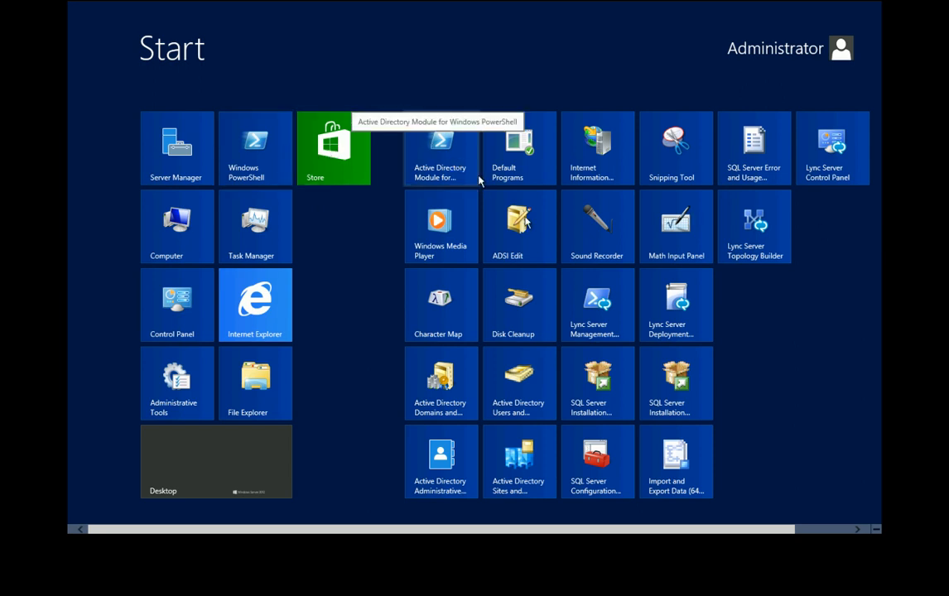
- On the Front End, run Lync Server Management Shell as administrator and export the topology with Export-CsConfiguration -FileName "c:\to edge\conf.zip"
right_click(588, 313)
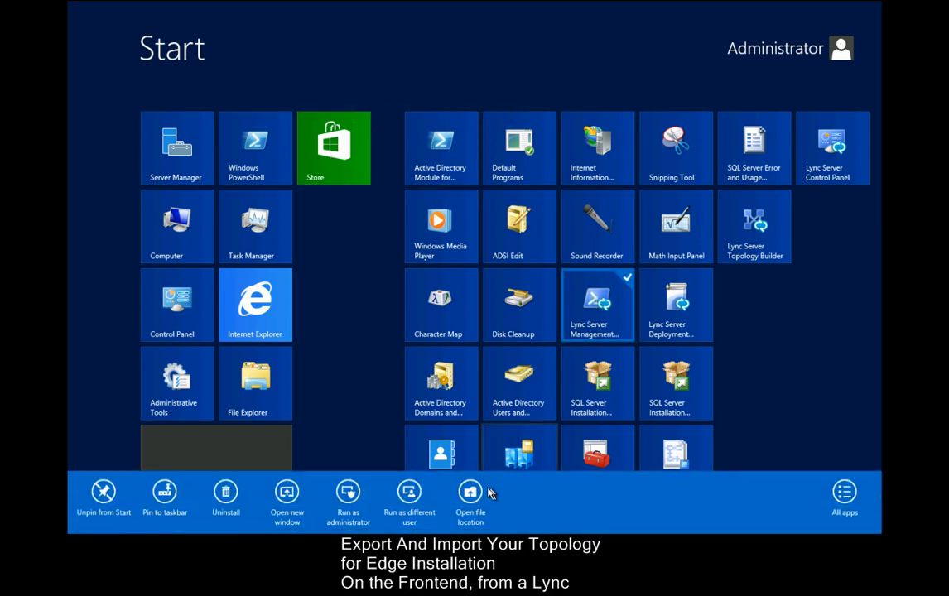
click(348, 495)
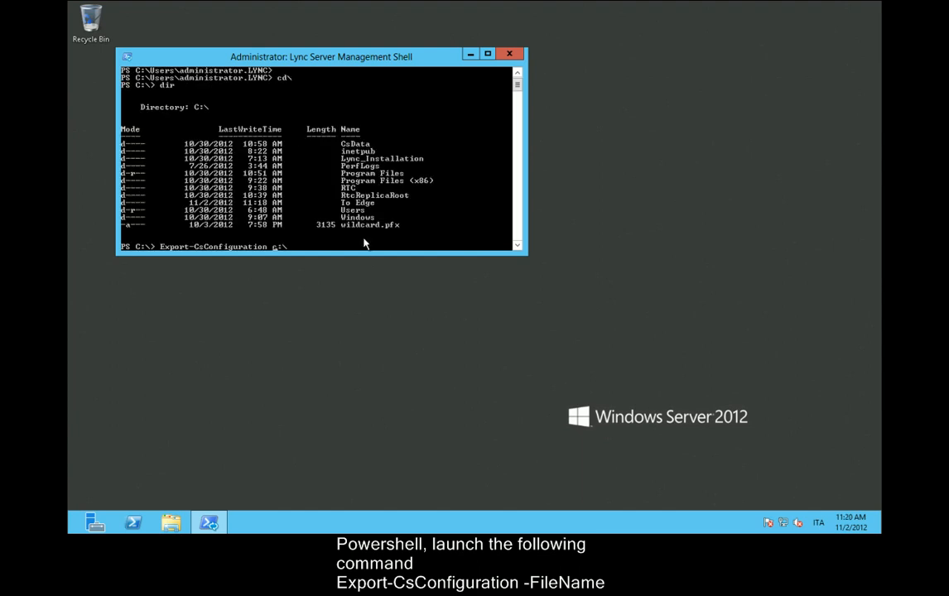
text("c:\to edge\conf.zip)
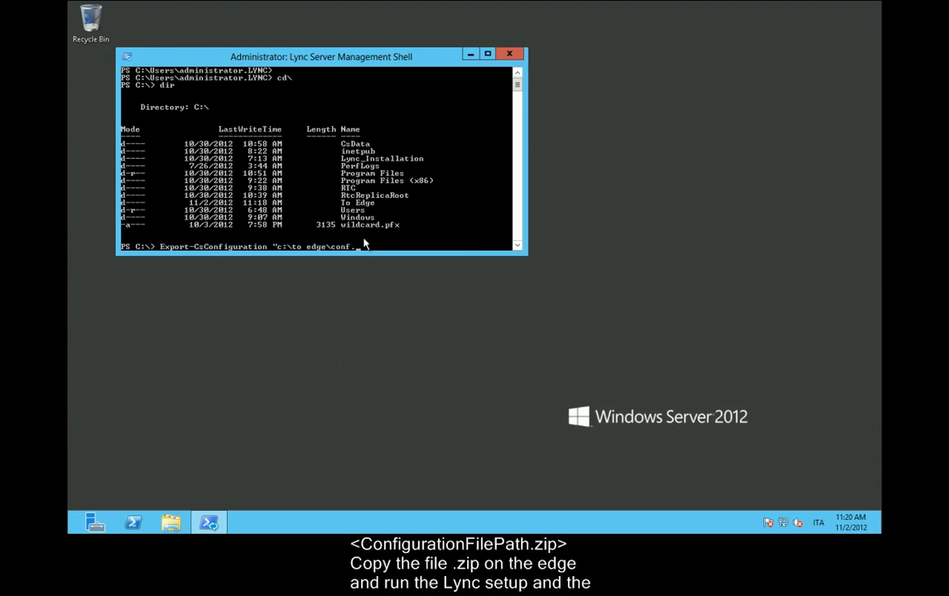
text(")
key(Left)
key(Left)
key(Left)
key(Left)
key(Left)
key(Left)
key(Left)
key(Left)
key(Left)
key(Left)
key(Left)
key(Left)
key(Left)
key(Left)
key(Left)
key(Left)
key(Left)
key(Left)
key(Left)
text(-FileName)
key(Return)
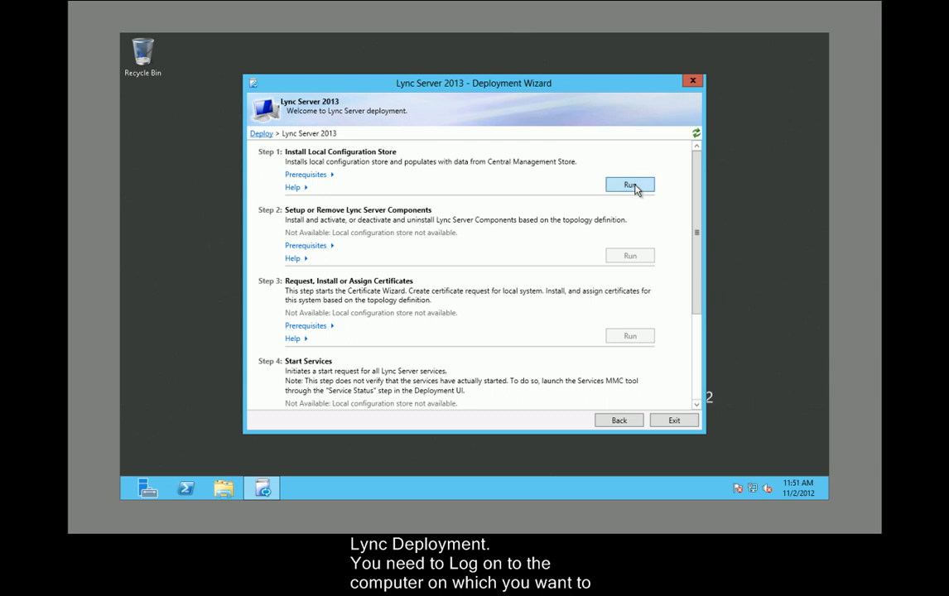
- On the Edge server, run Install Local Configuration Store, importing the configuration from C:\To Edge\conf.zip
click(635, 188)
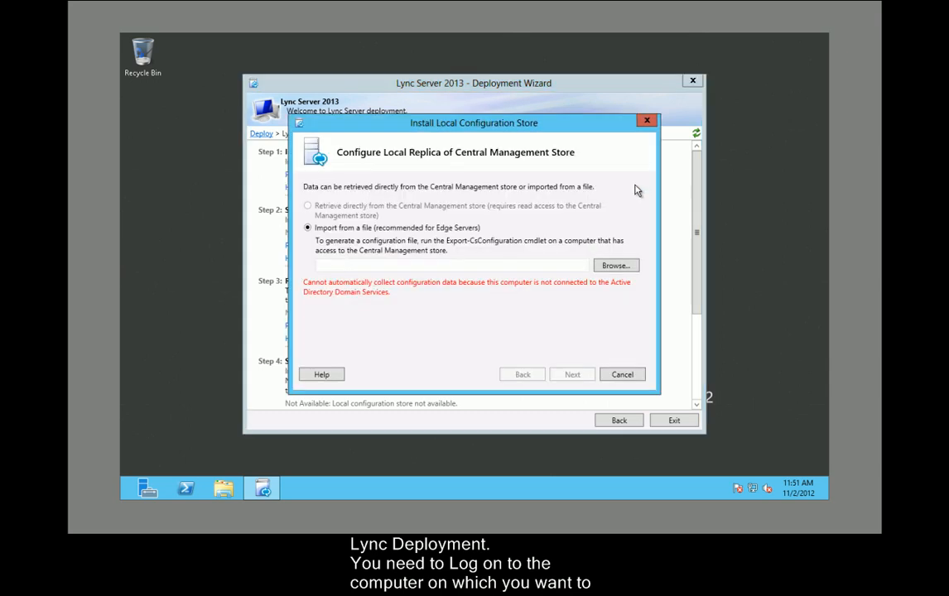
click(619, 266)
double_click(425, 219)
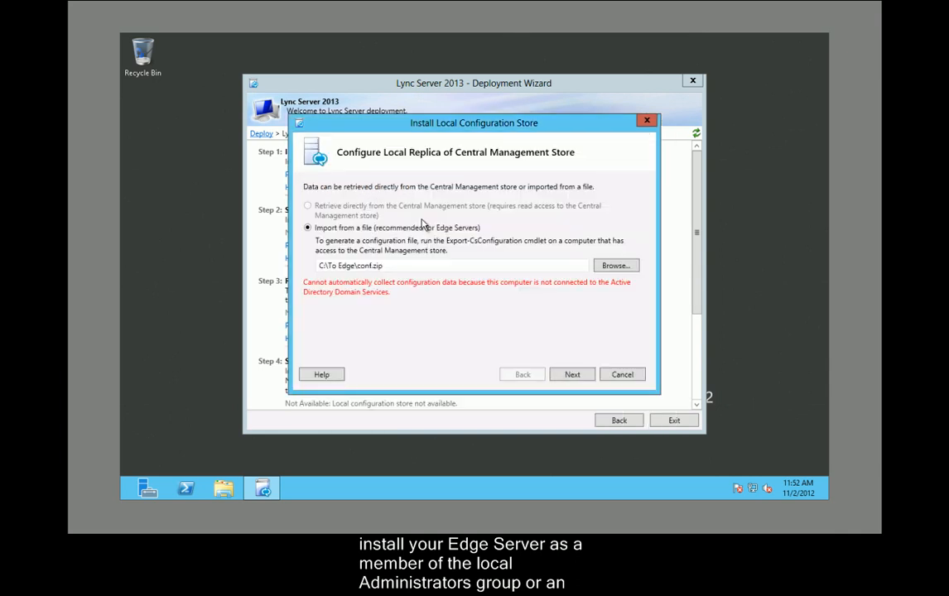
click(570, 376)
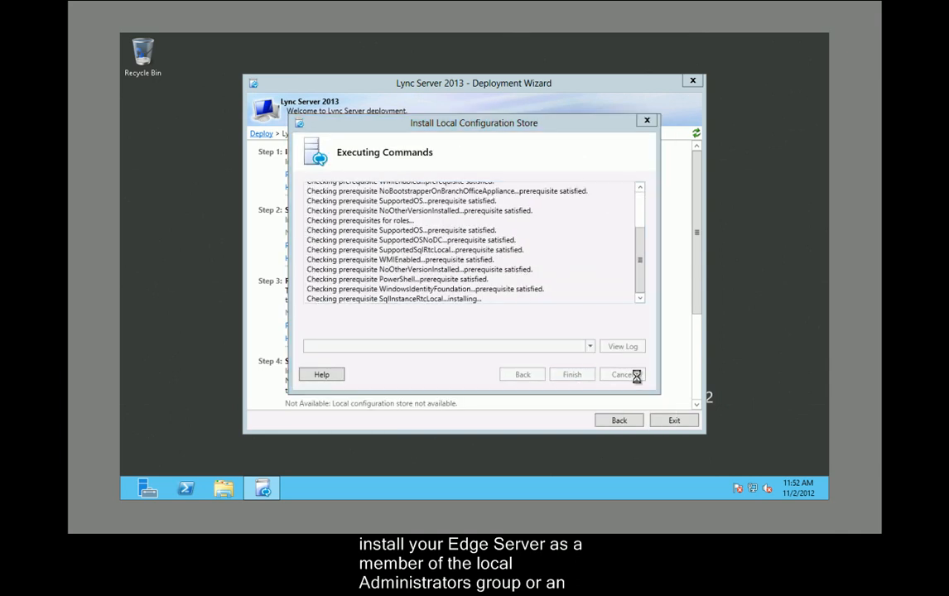